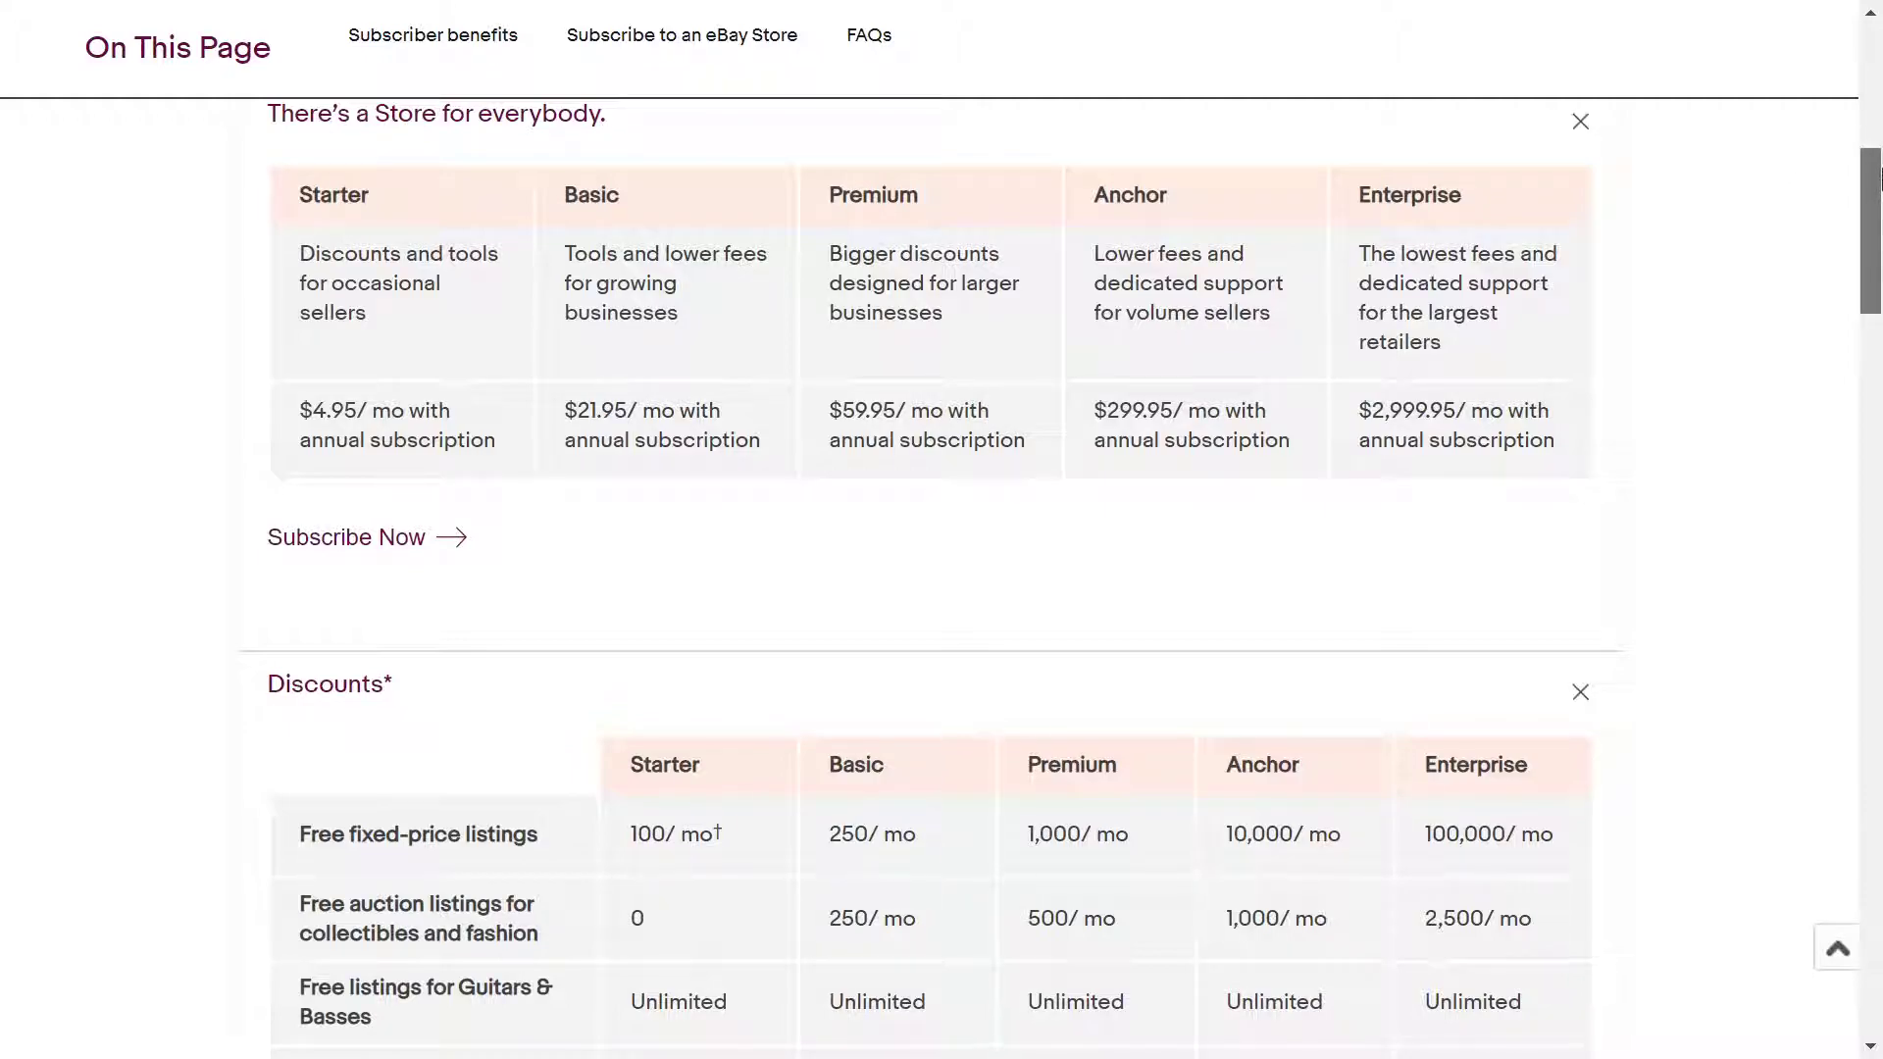
Compare the free fixed-price listing allowances of the store plans in the Discounts table, from Starter to Anchor.
drag(1879, 177, 1879, 218)
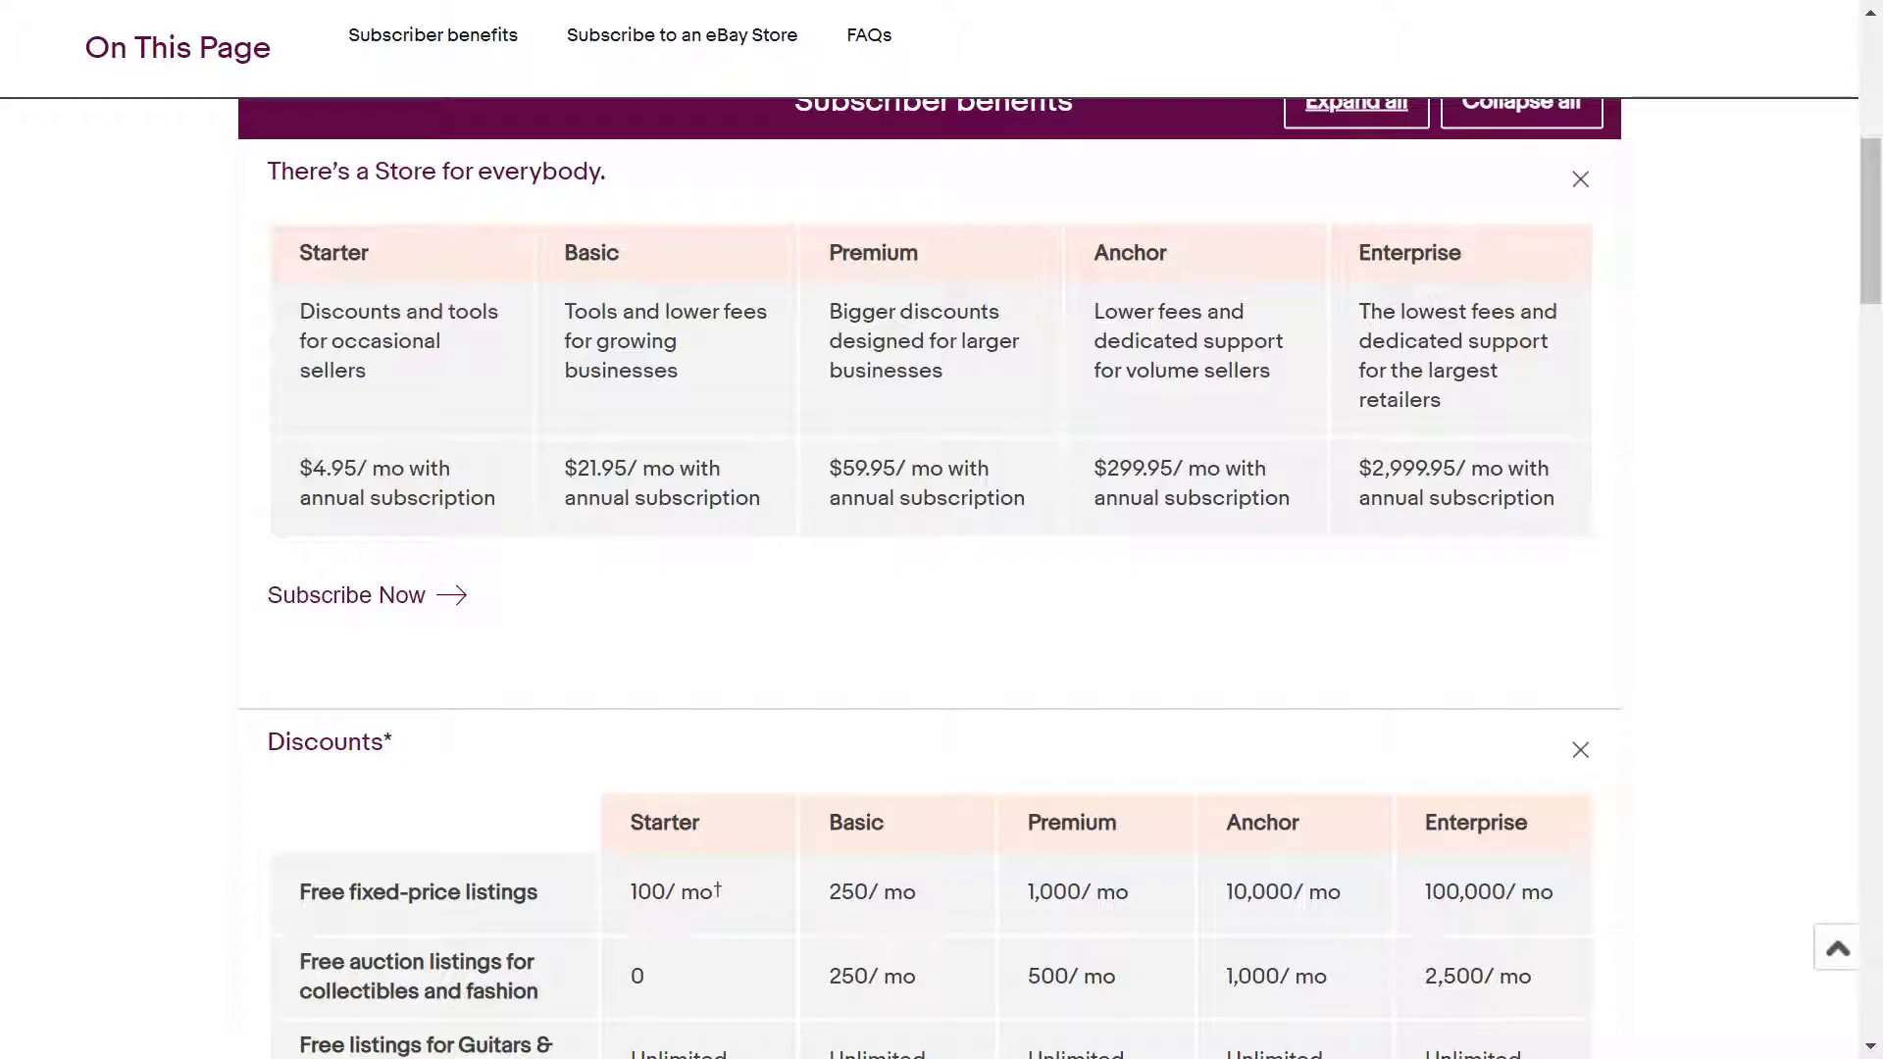
drag(1873, 283, 1868, 339)
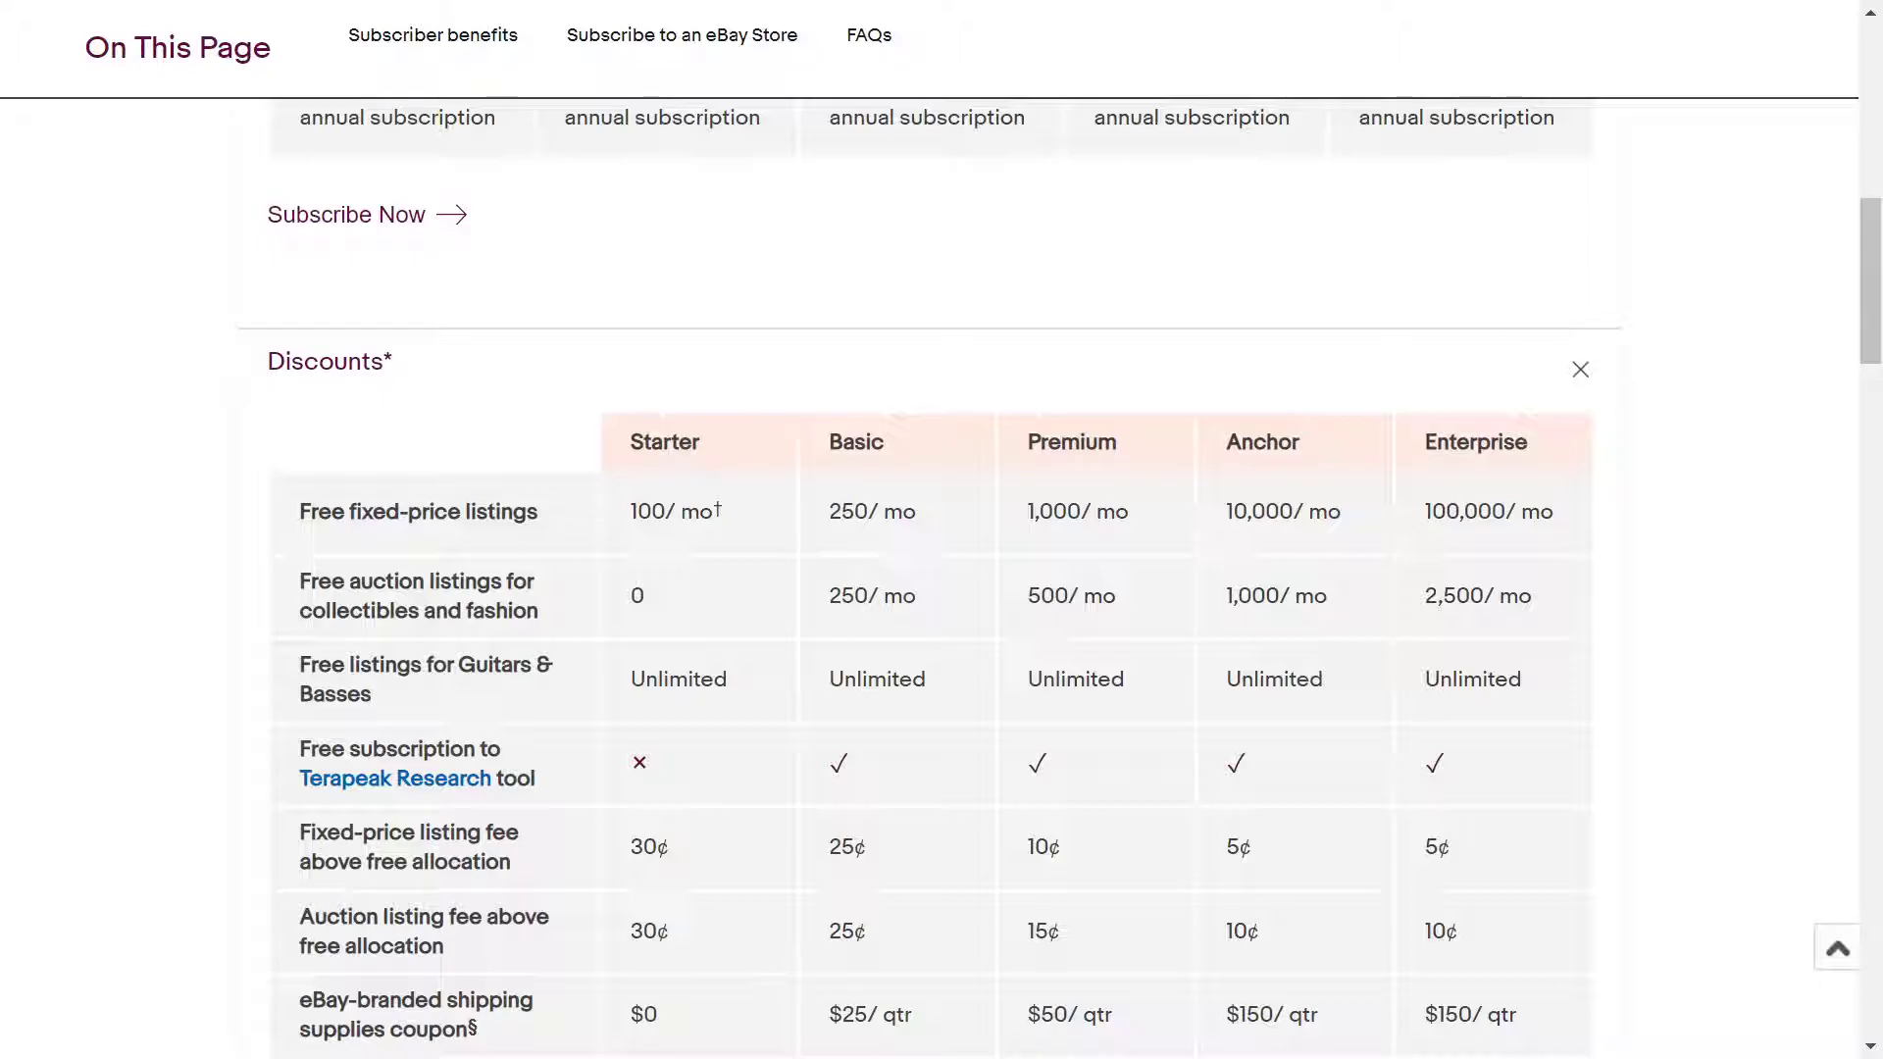
drag(794, 521, 883, 547)
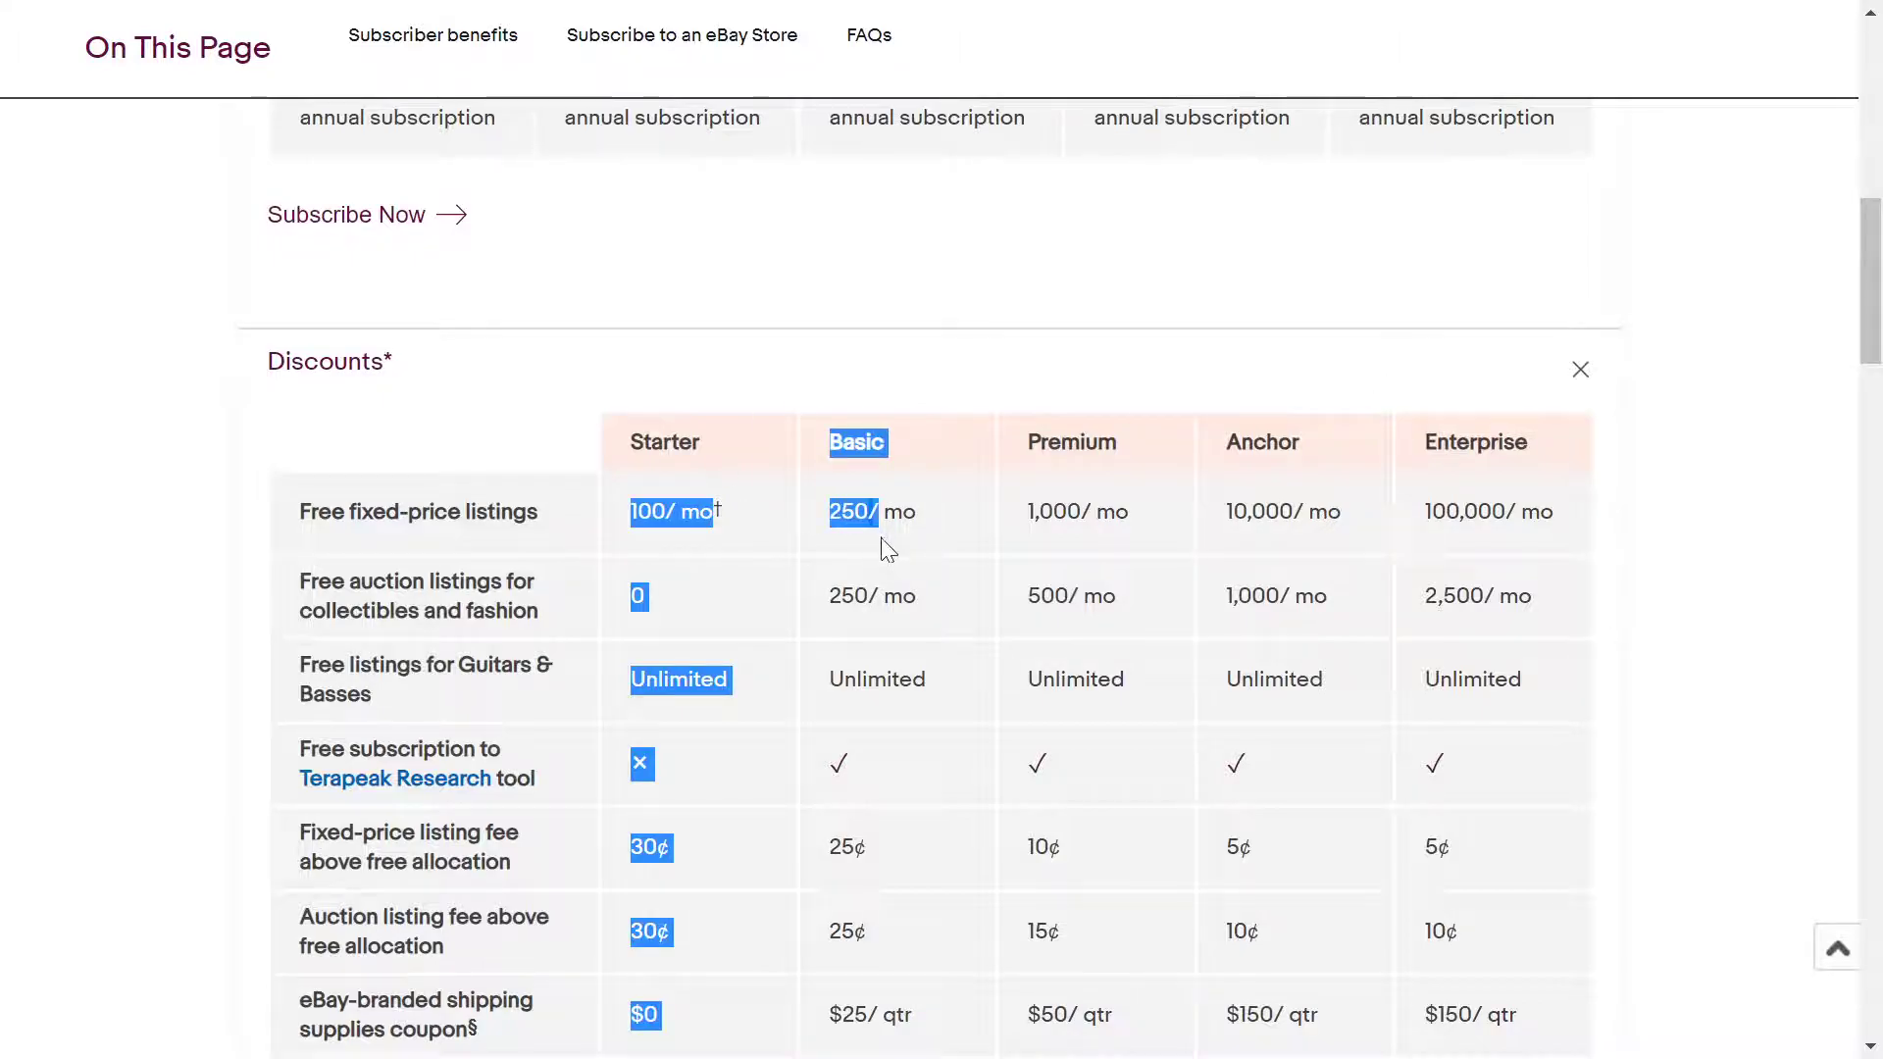
click(777, 526)
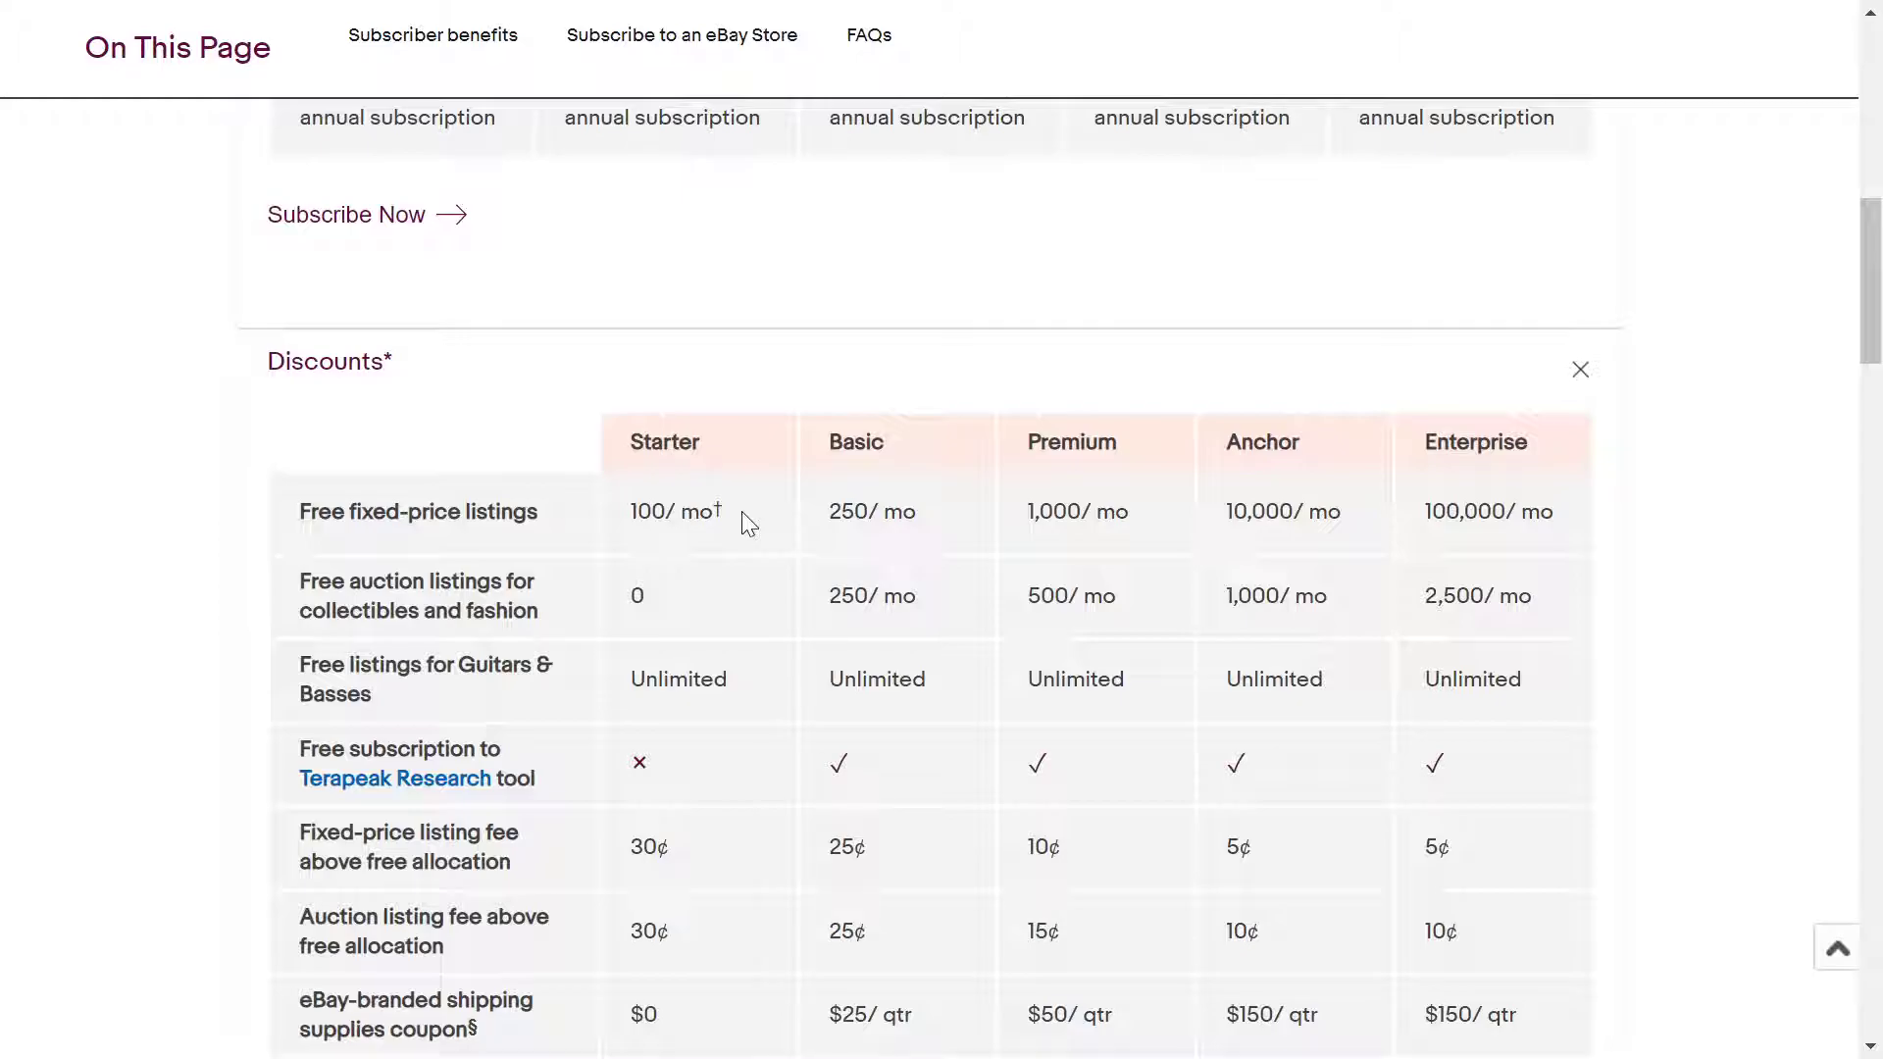
triple_click(655, 503)
click(755, 540)
triple_click(656, 511)
double_click(849, 511)
drag(1130, 511, 1081, 511)
click(1358, 509)
double_click(849, 511)
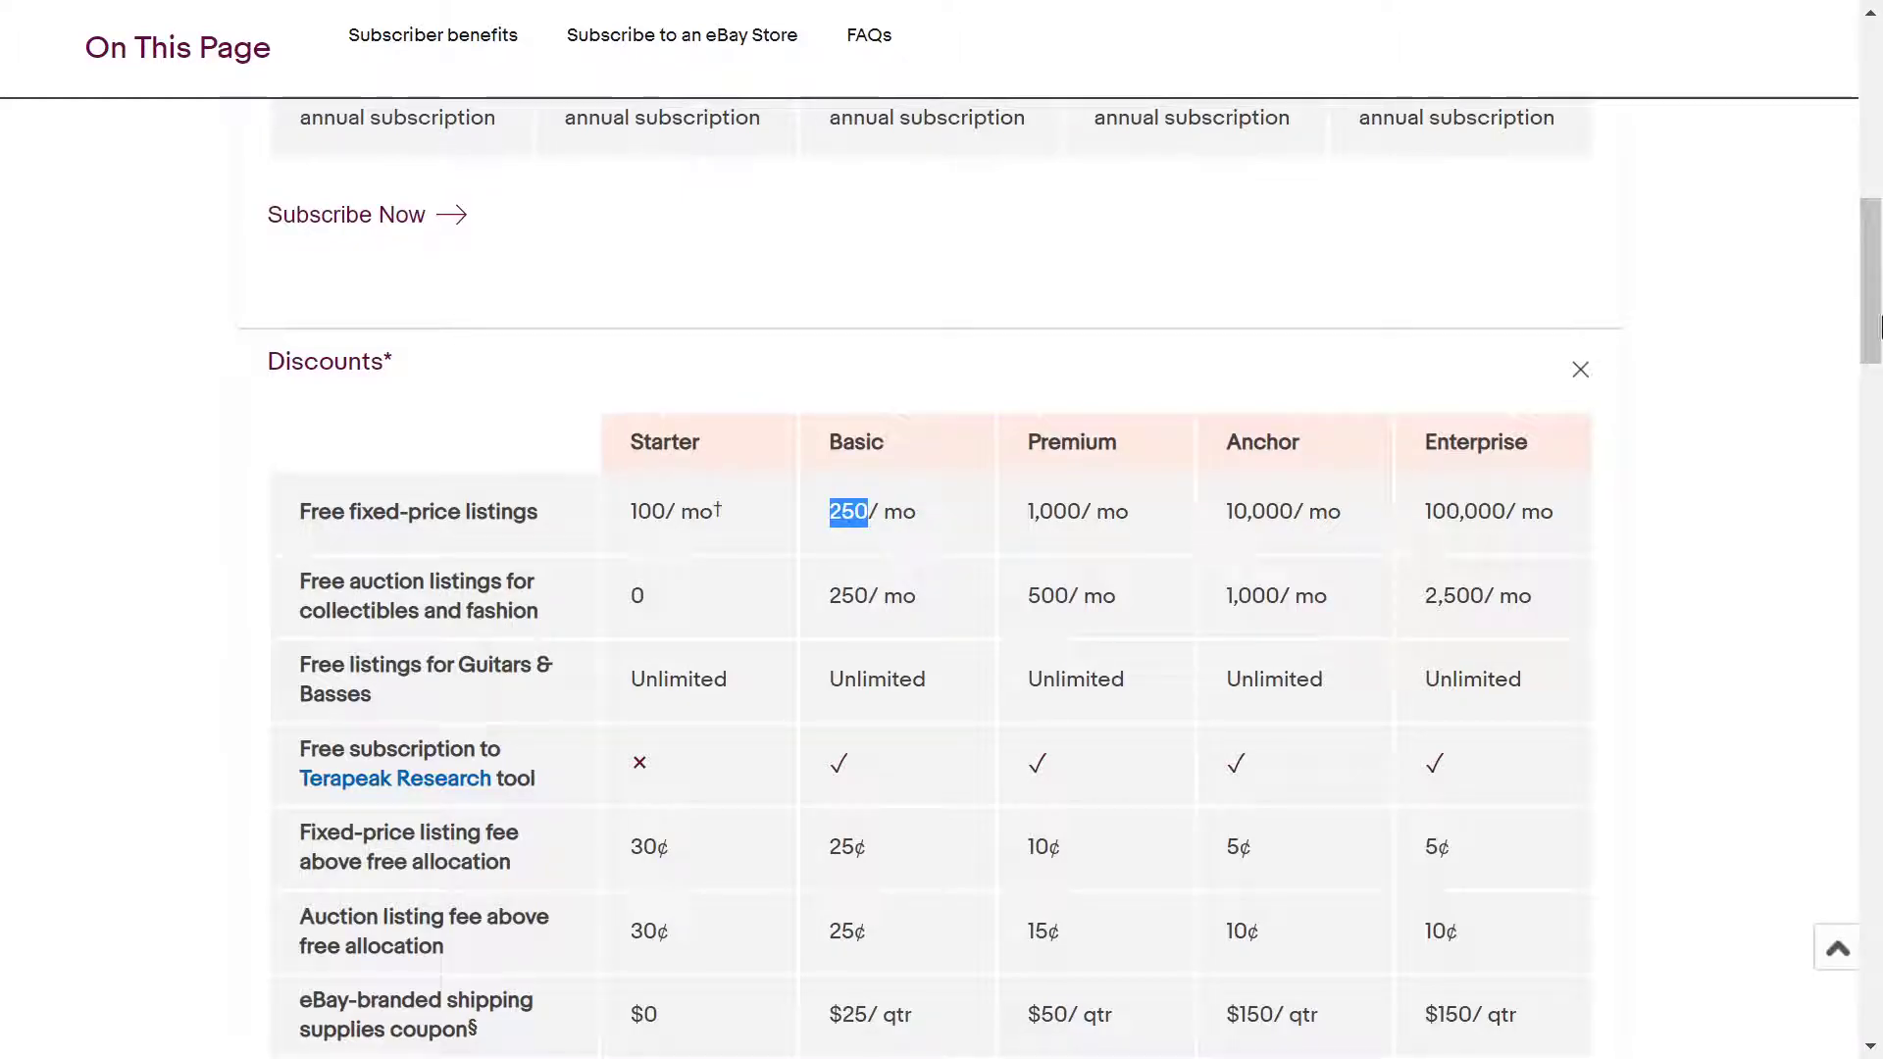
Examine the monthly prices of the Basic and Starter plans in the store comparison table.
drag(1878, 324, 1873, 235)
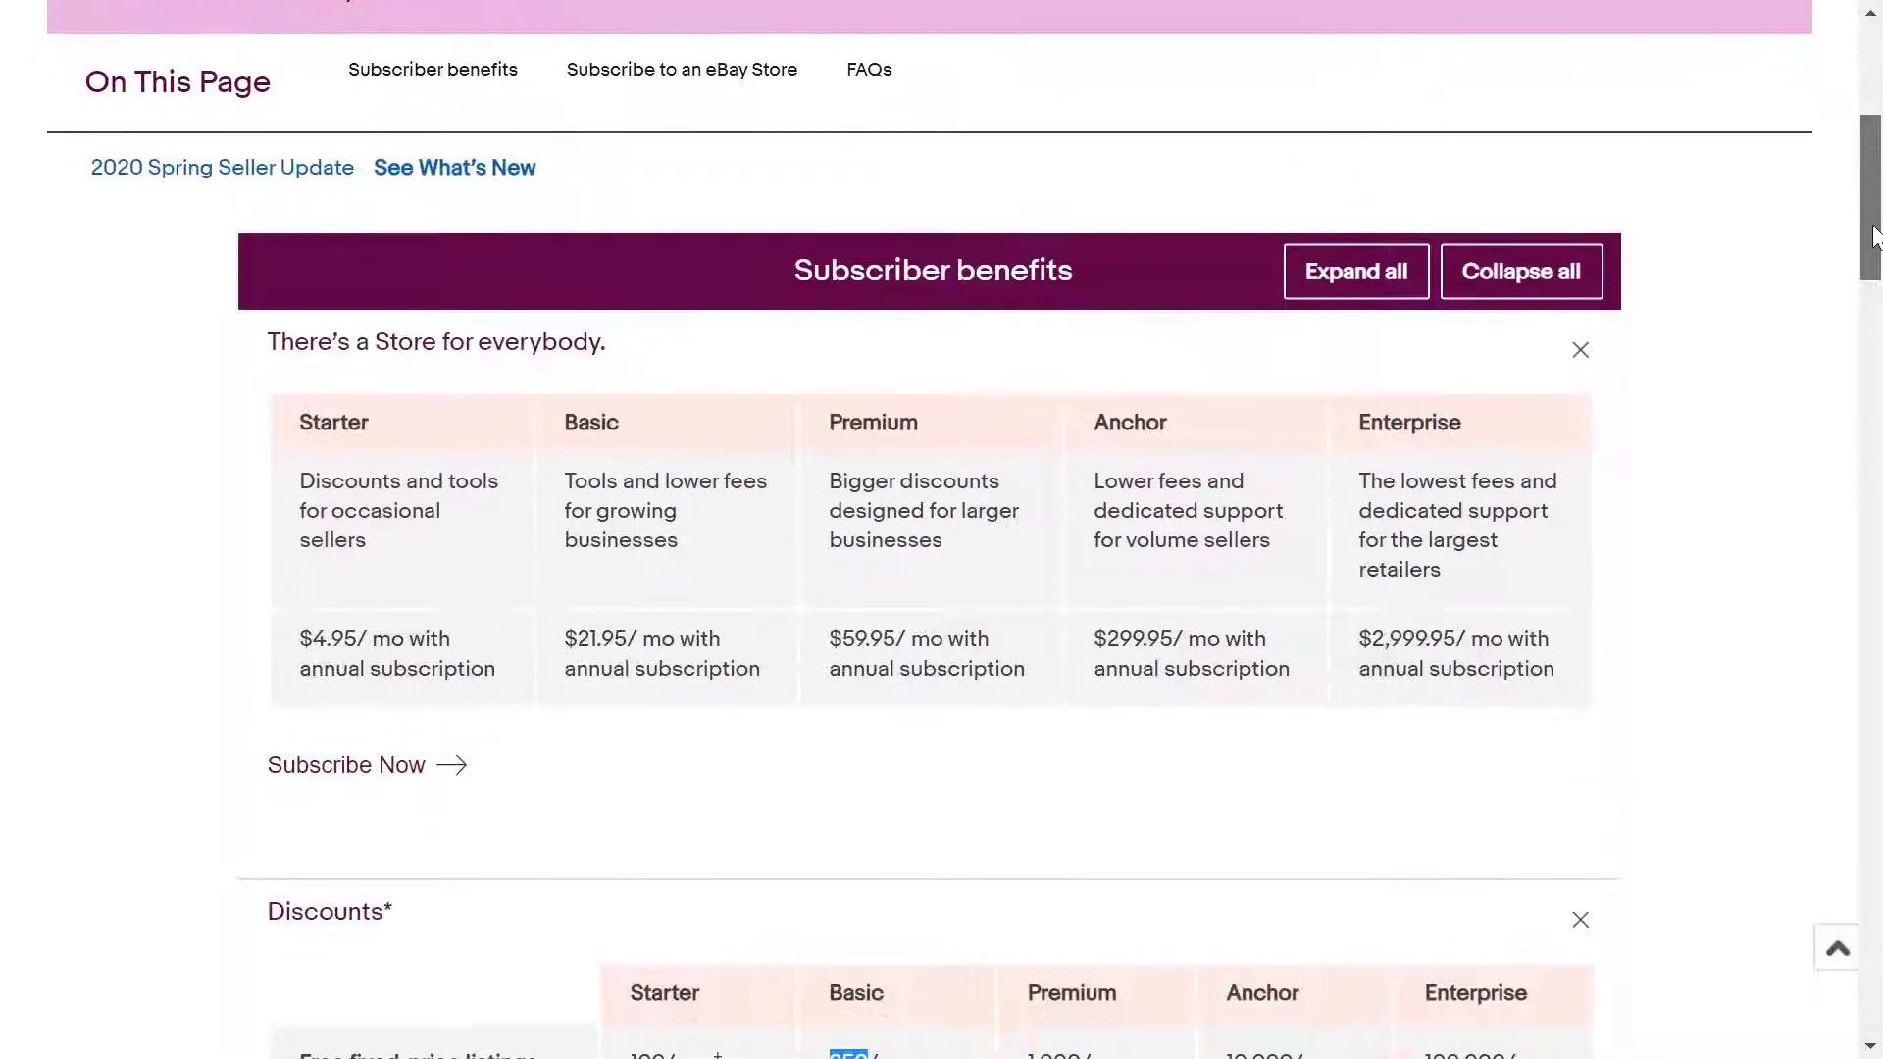
scroll(1874, 235, down, 2)
triple_click(667, 510)
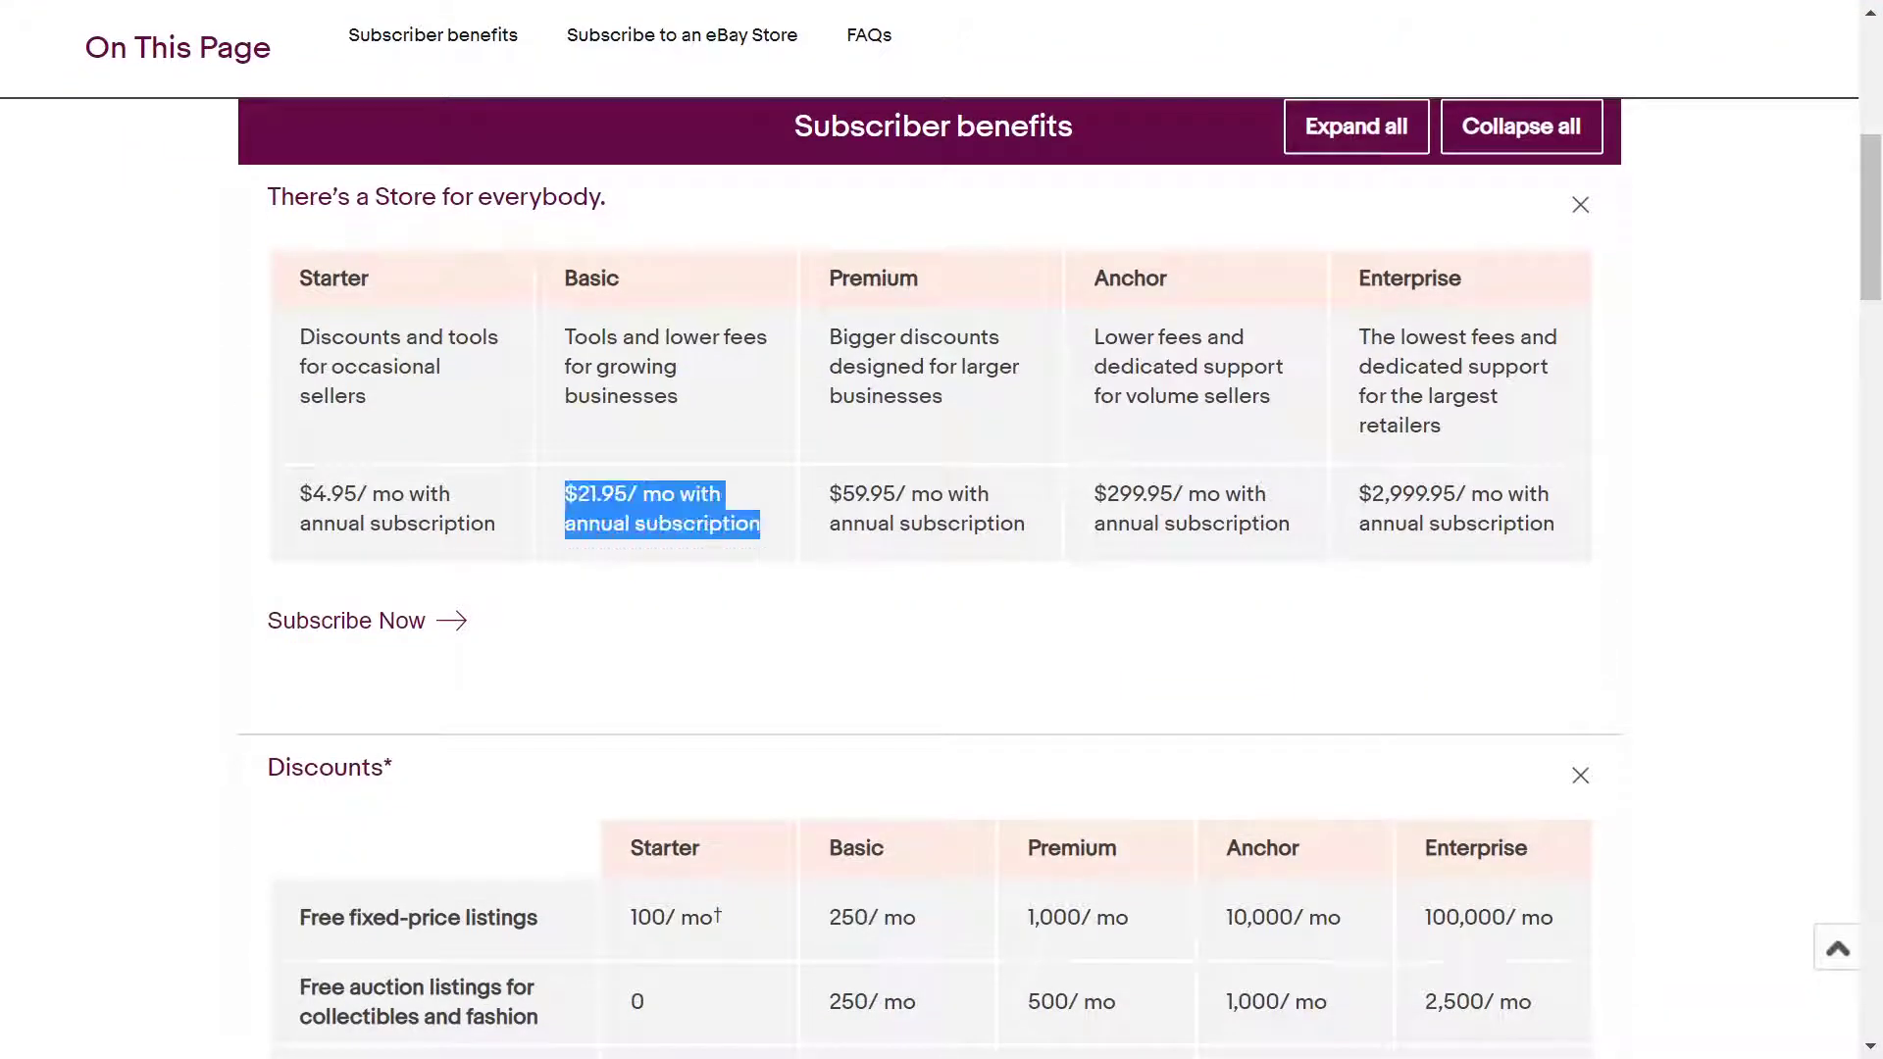
click(717, 559)
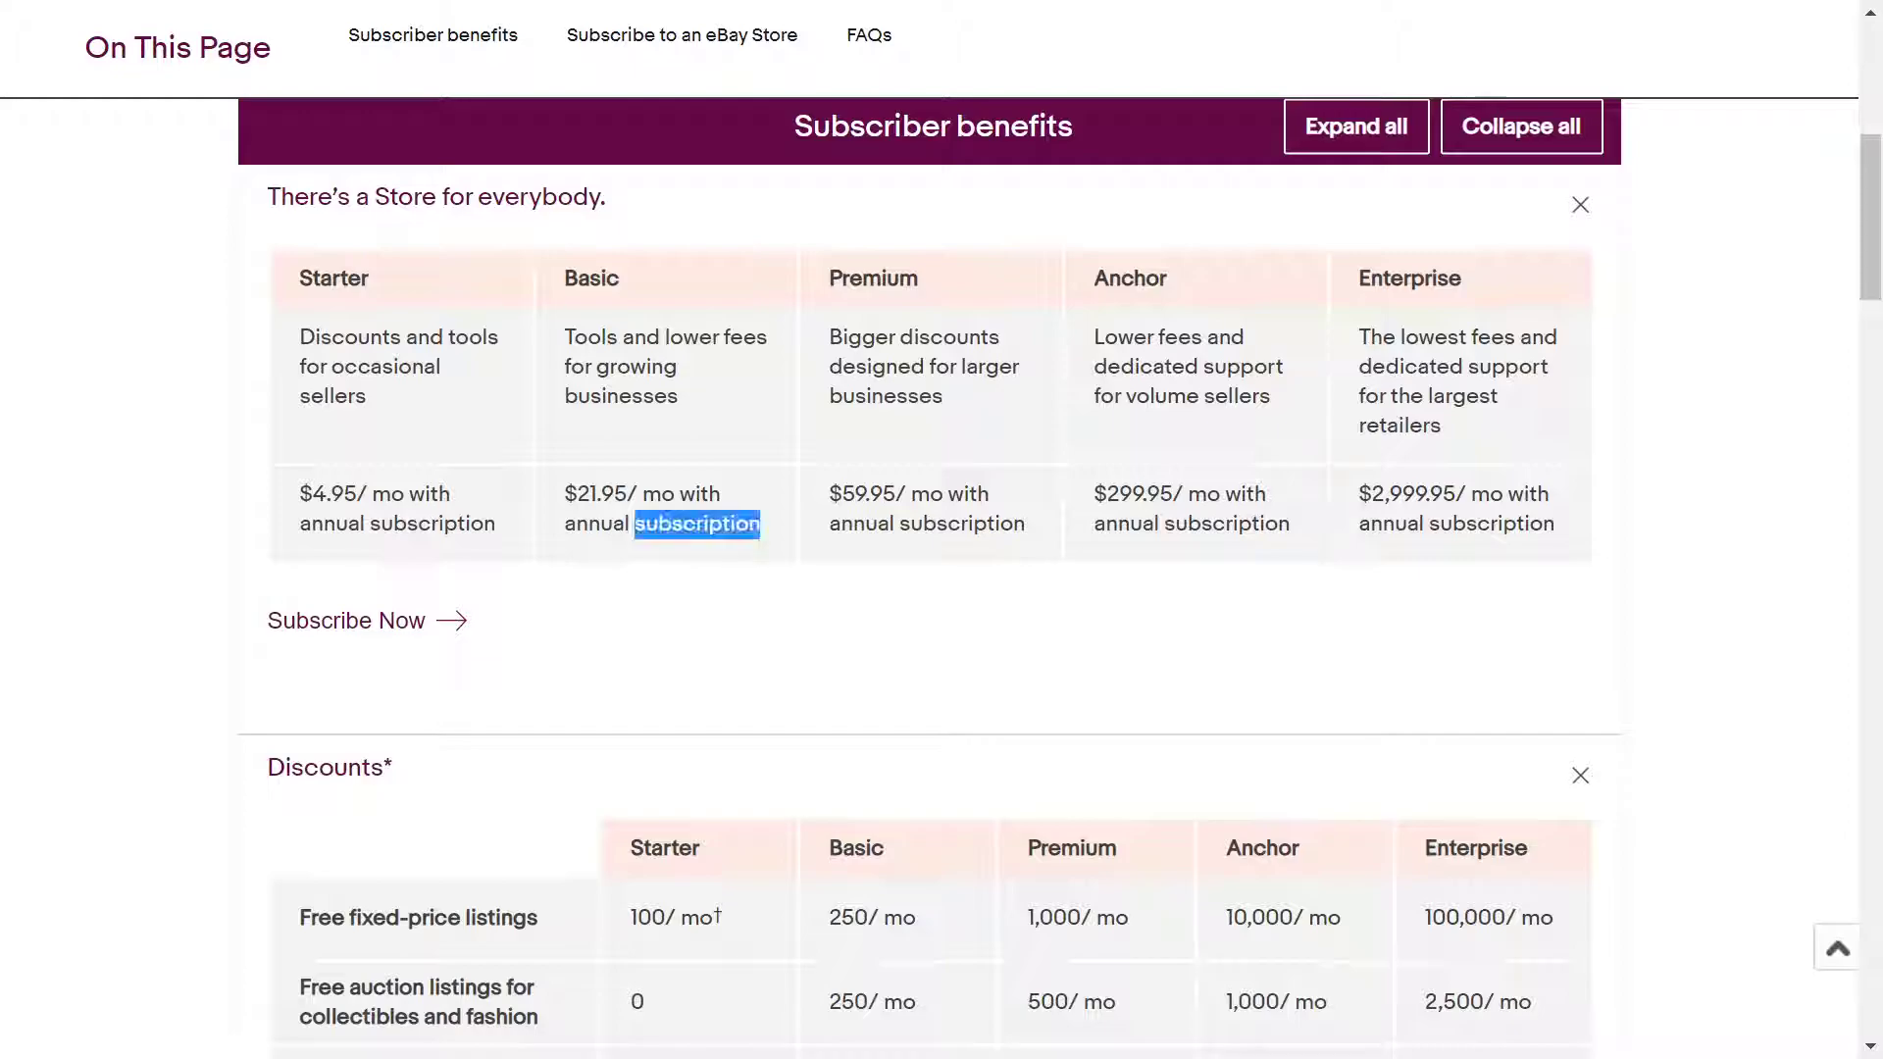
triple_click(697, 522)
click(717, 559)
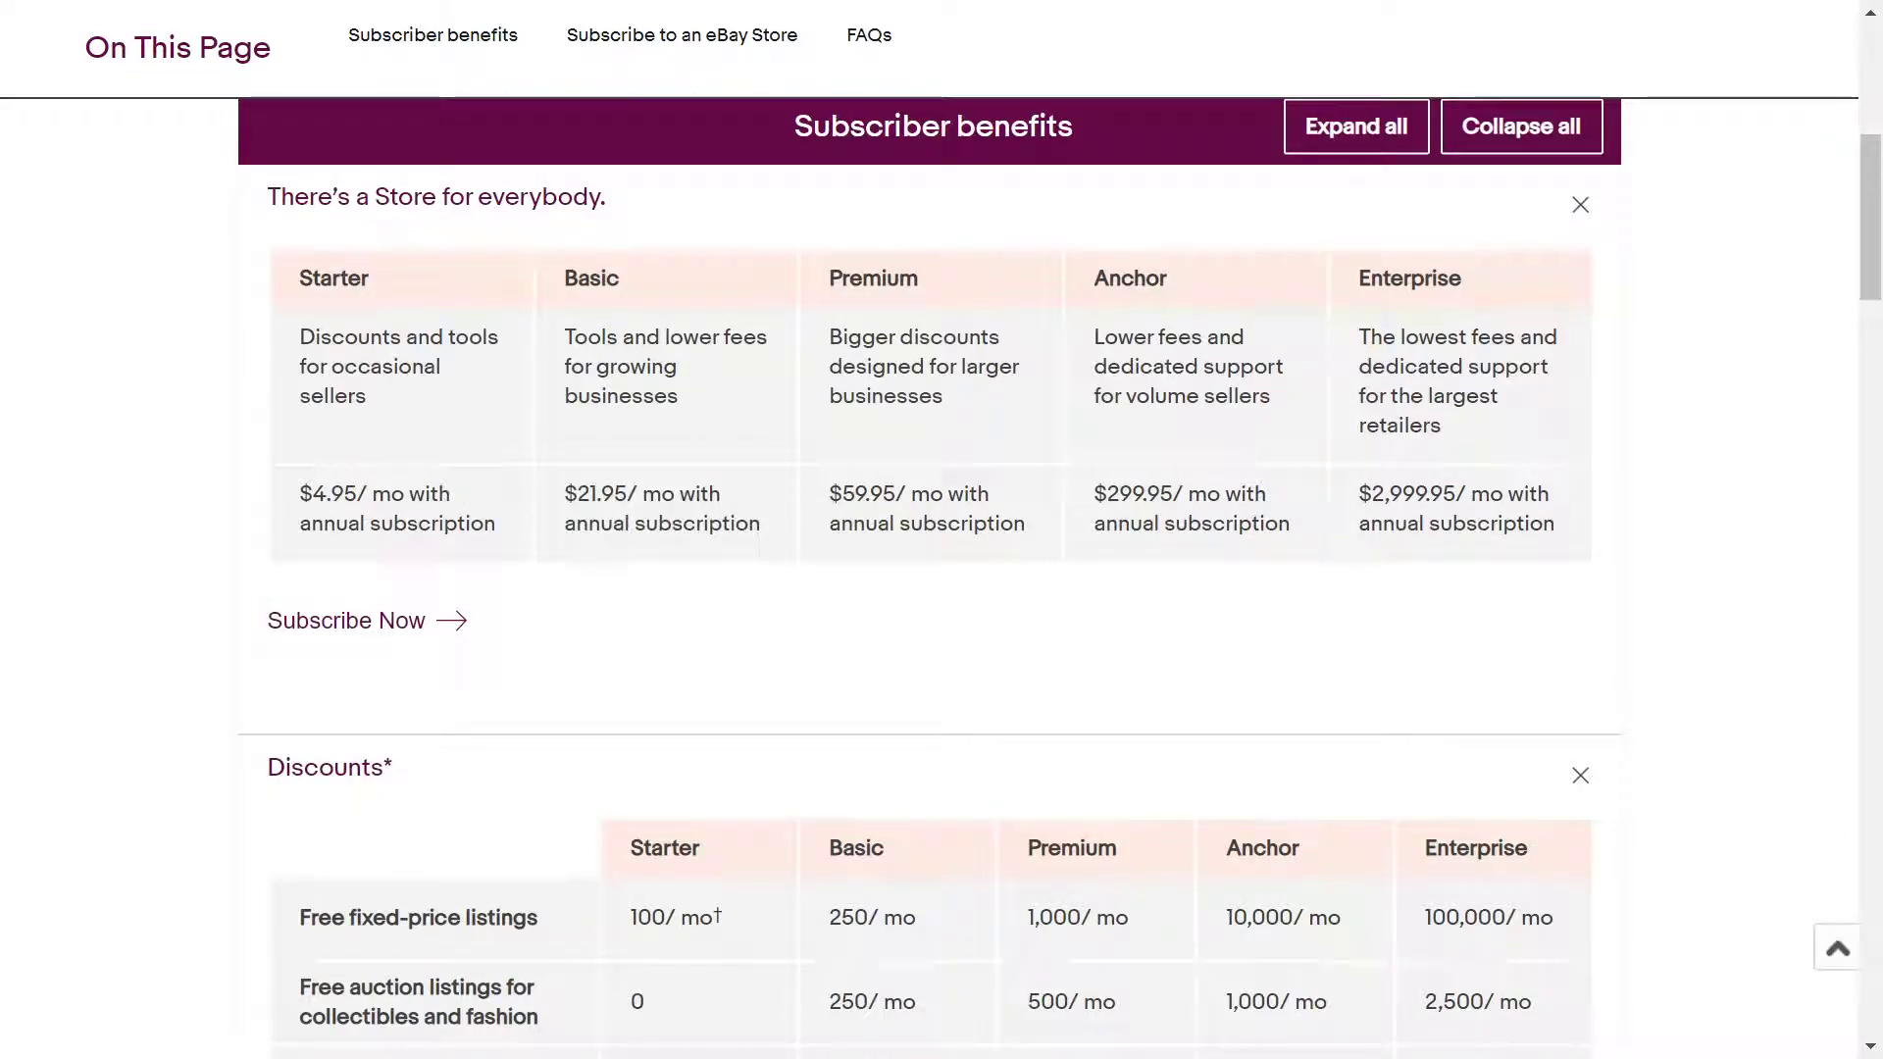
triple_click(429, 494)
click(743, 479)
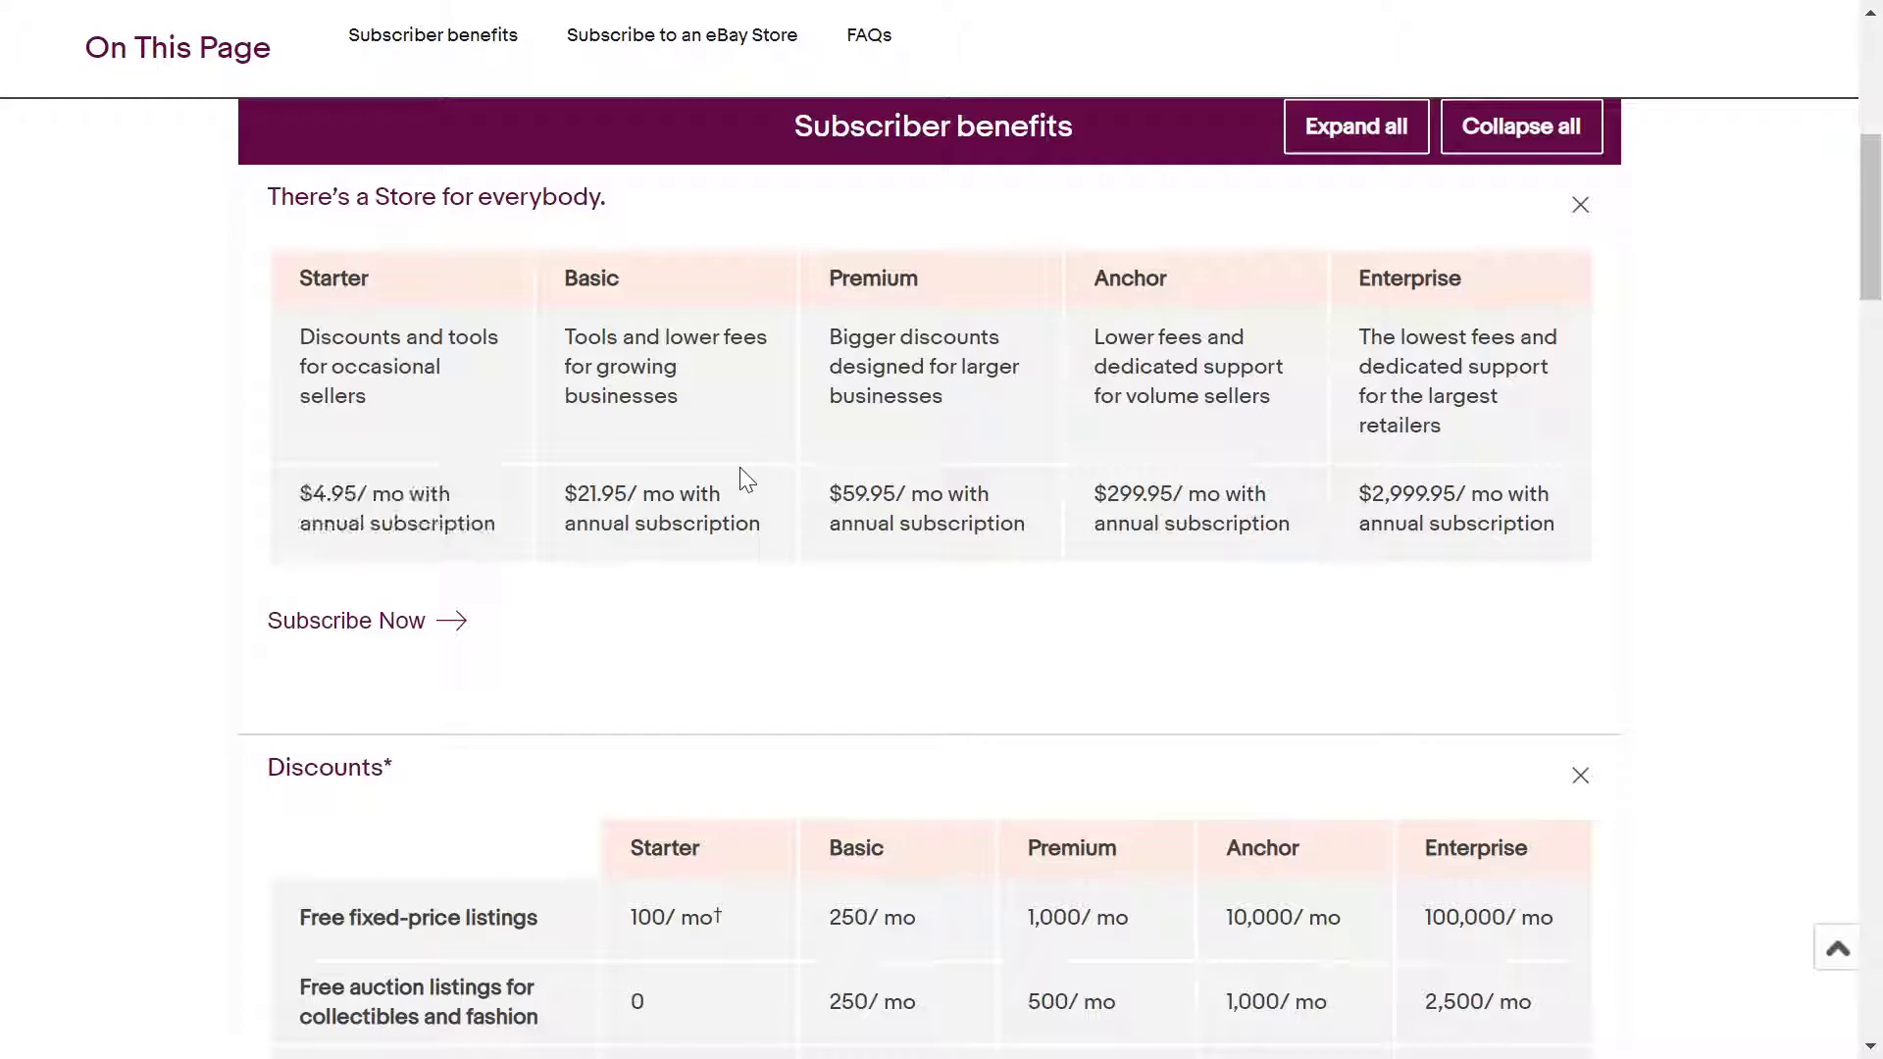
Examine the fixed-price listing fees above the free allocation and the Basic plan's shipping supplies coupon and free listings.
scroll(1881, 232, down, 6)
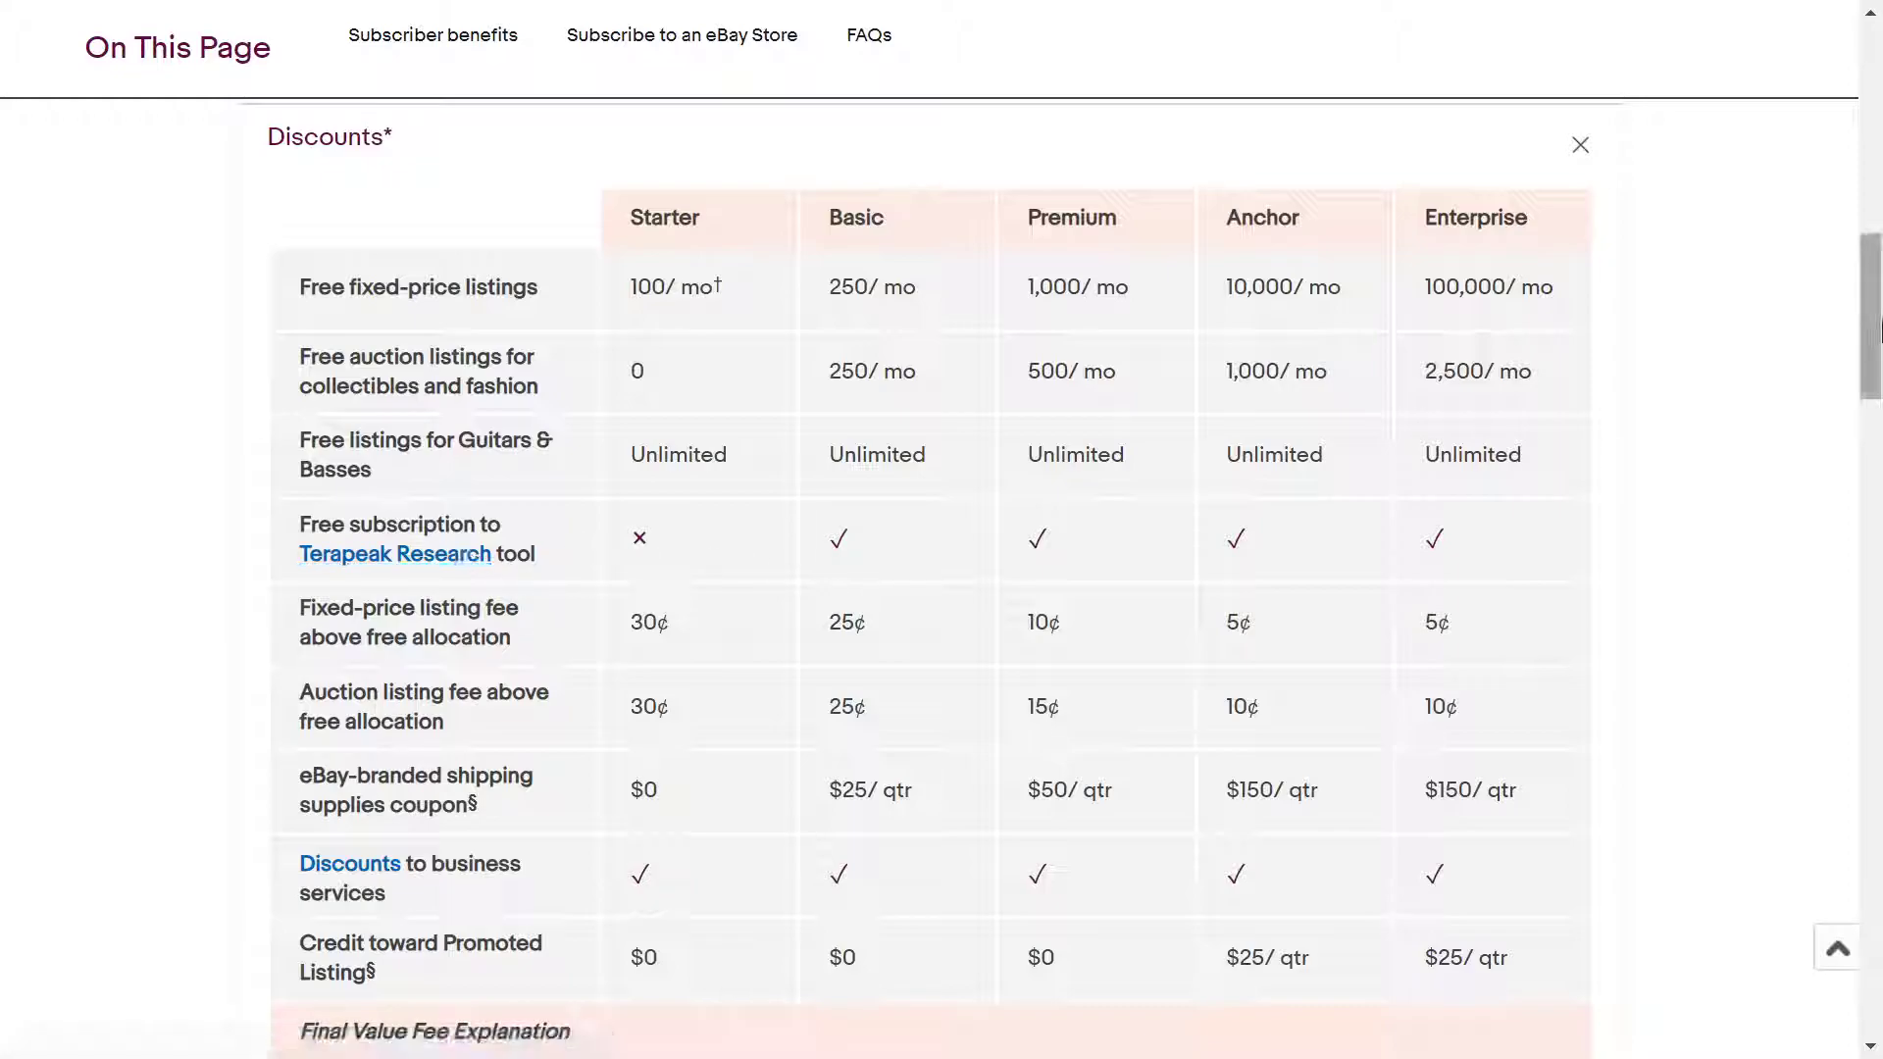
scroll(1878, 363, down, 1)
scroll(1878, 363, down, 2)
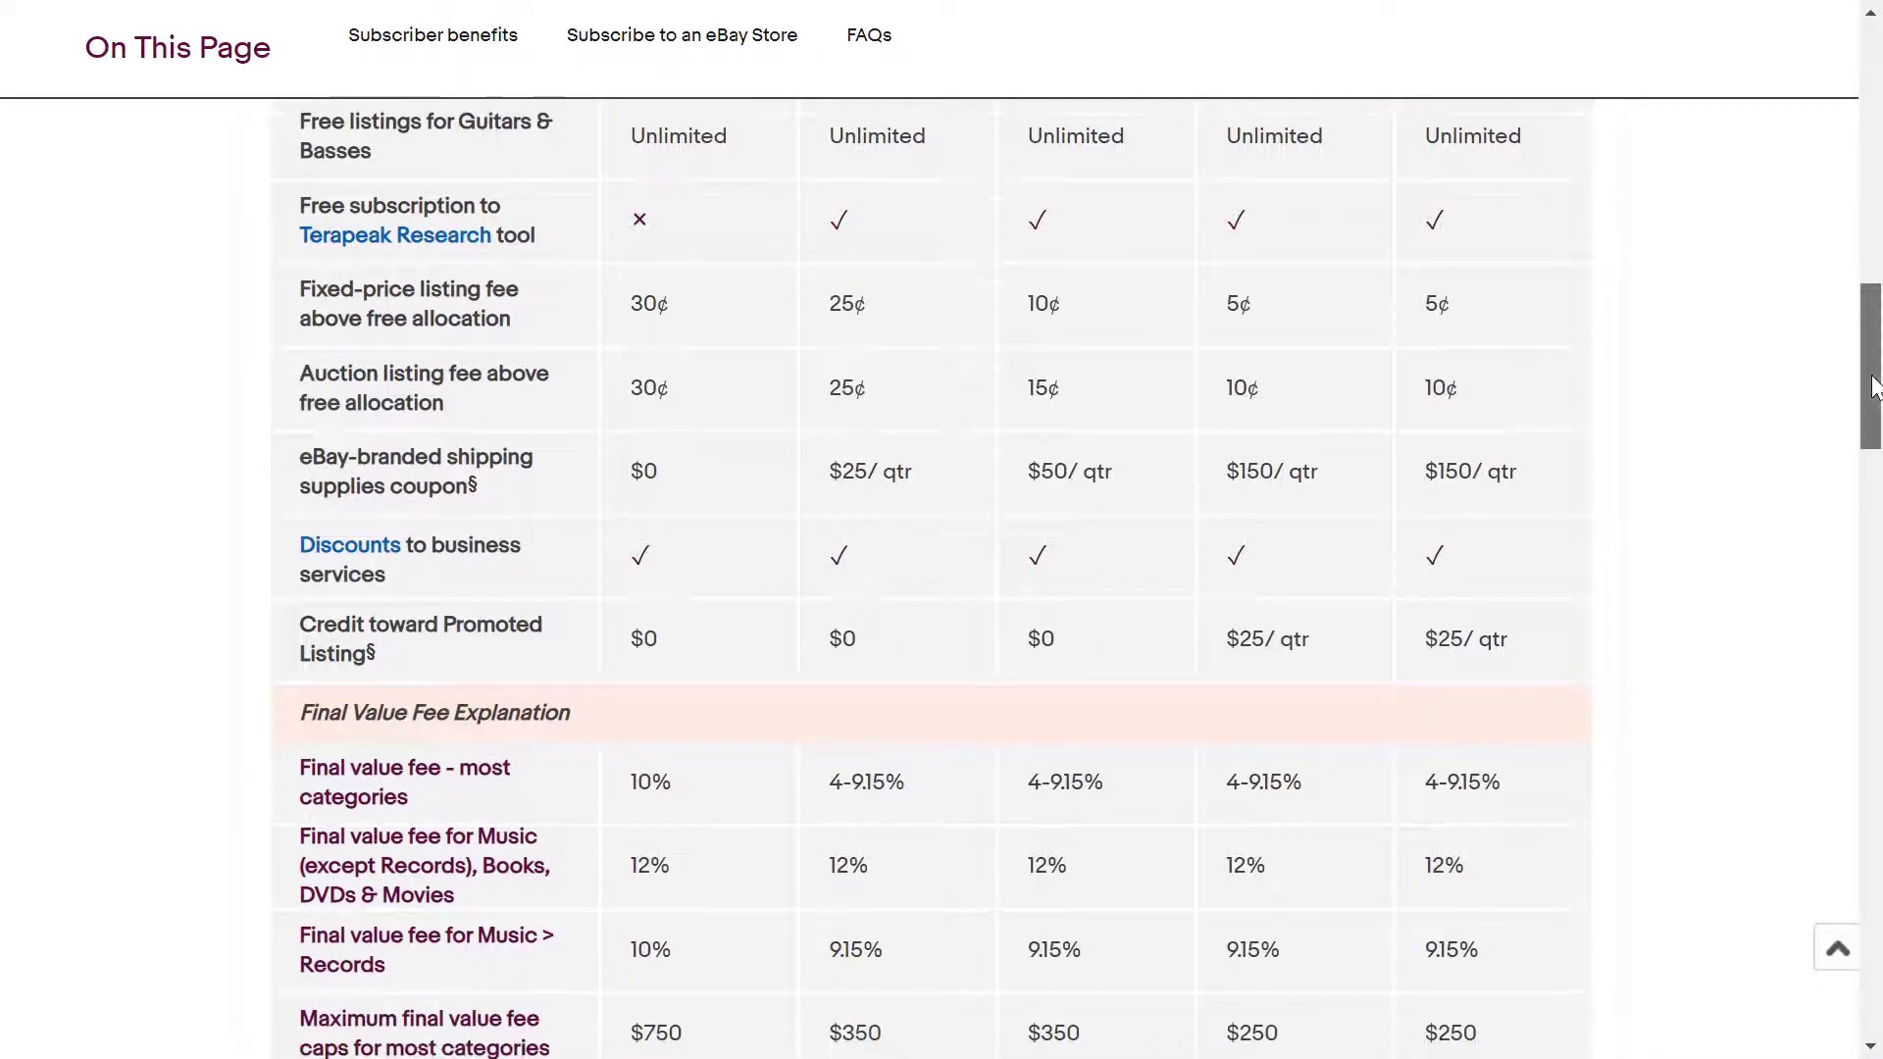
scroll(1878, 343, up, 3)
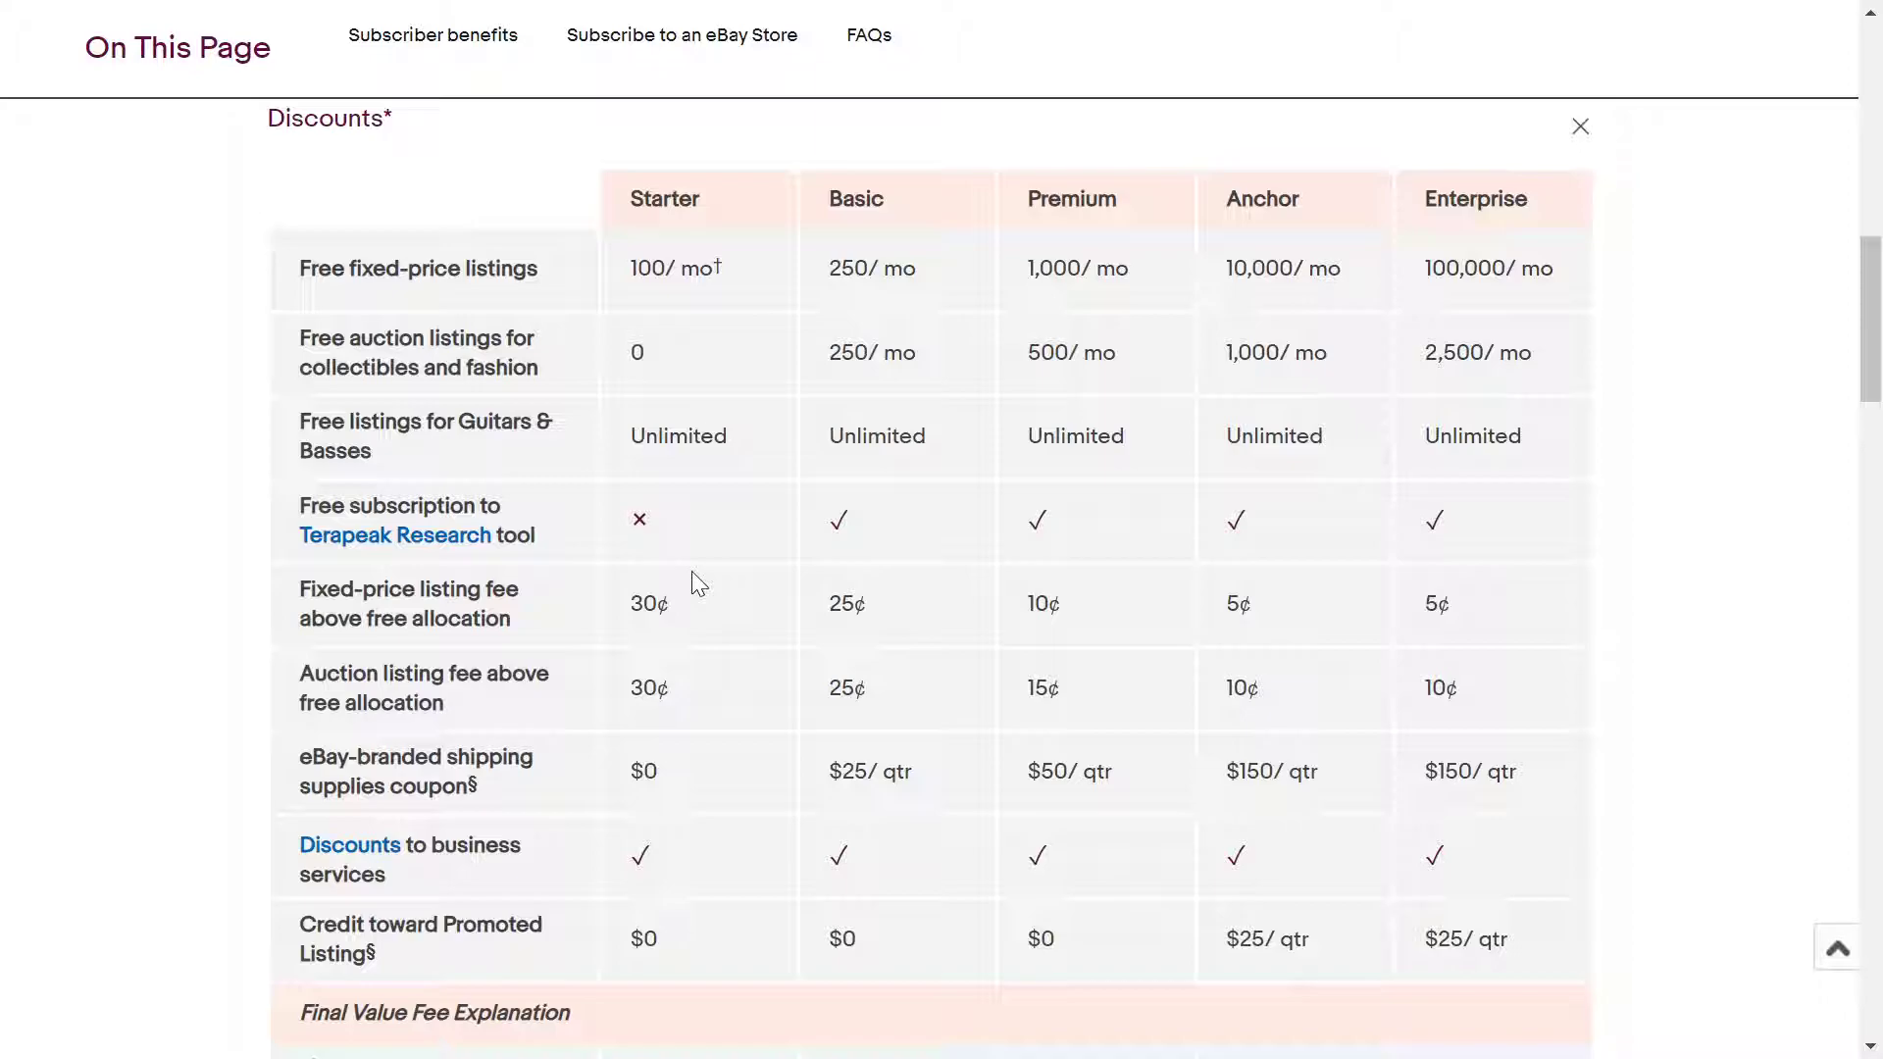
double_click(649, 604)
click(734, 615)
double_click(630, 609)
click(693, 614)
click(769, 596)
drag(829, 771, 915, 776)
click(922, 777)
double_click(869, 268)
click(878, 429)
Examine Anchor's Promoted Listing credit and Basic's final value fee for most categories.
drag(1876, 368, 1875, 421)
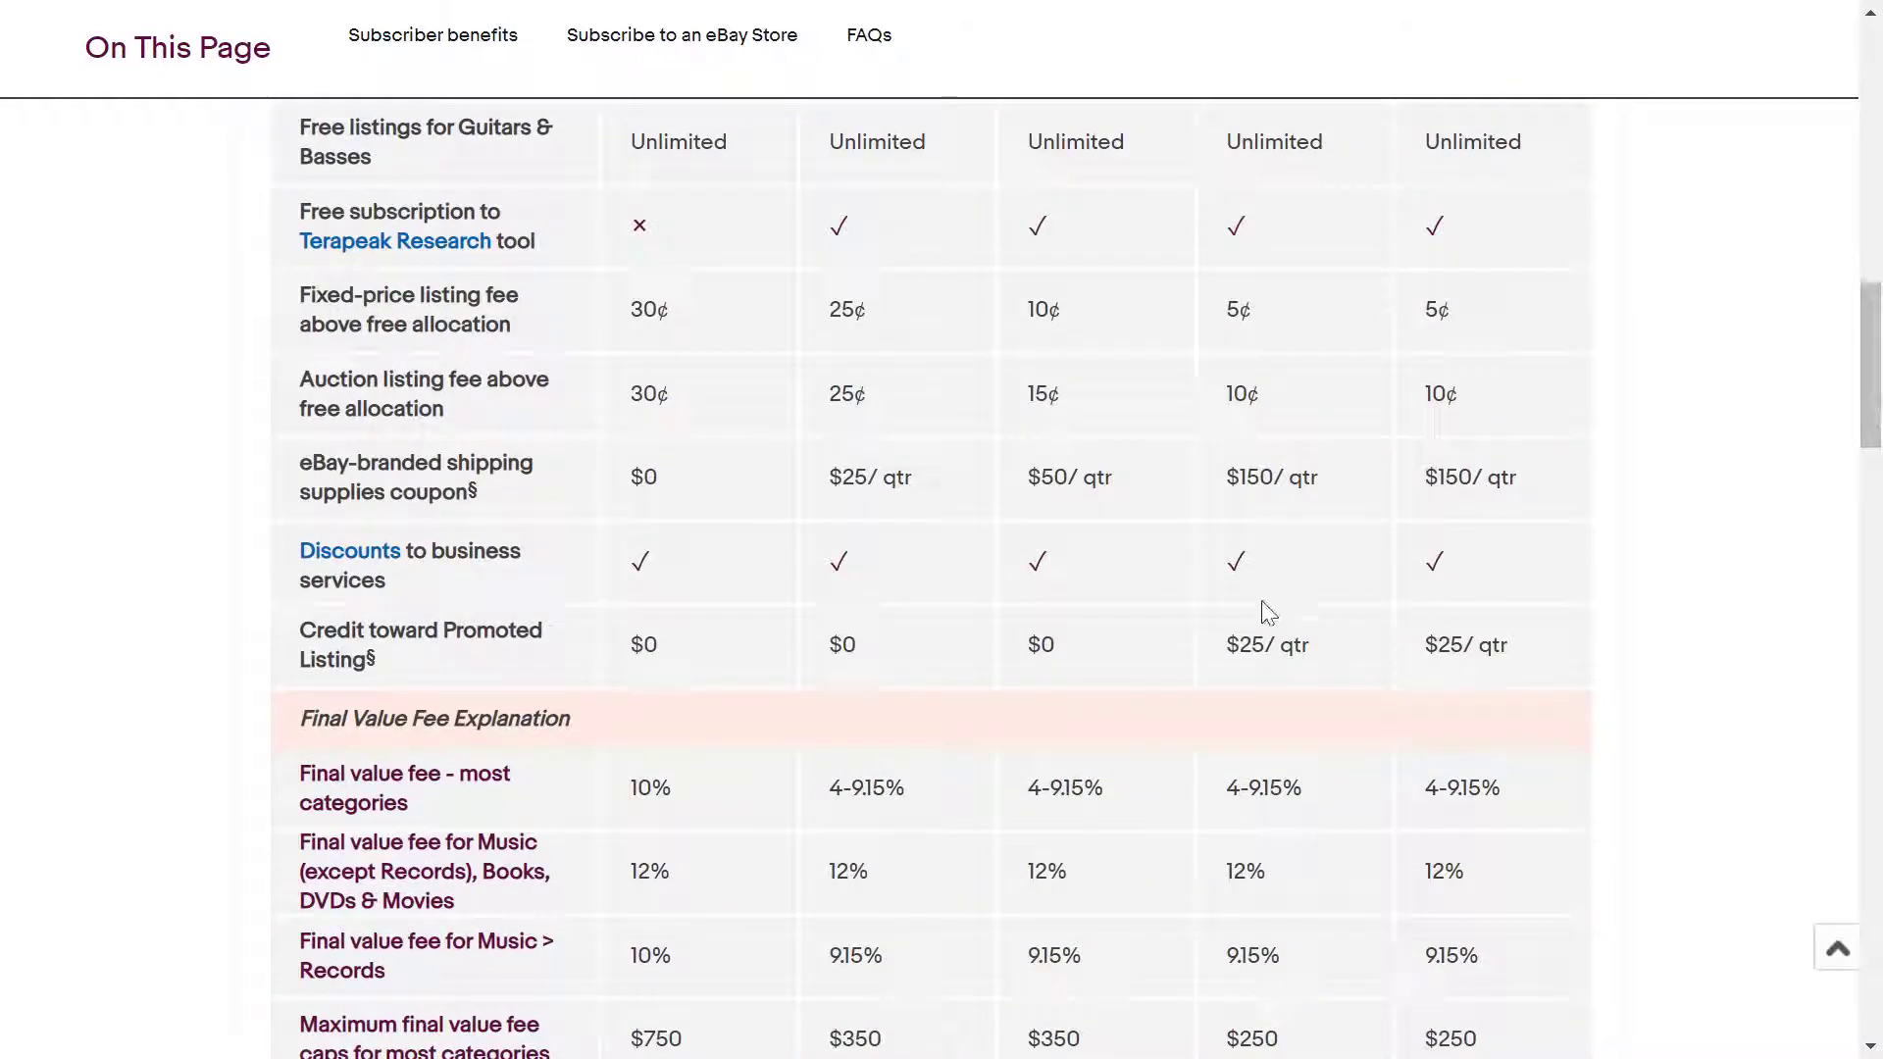
triple_click(1326, 642)
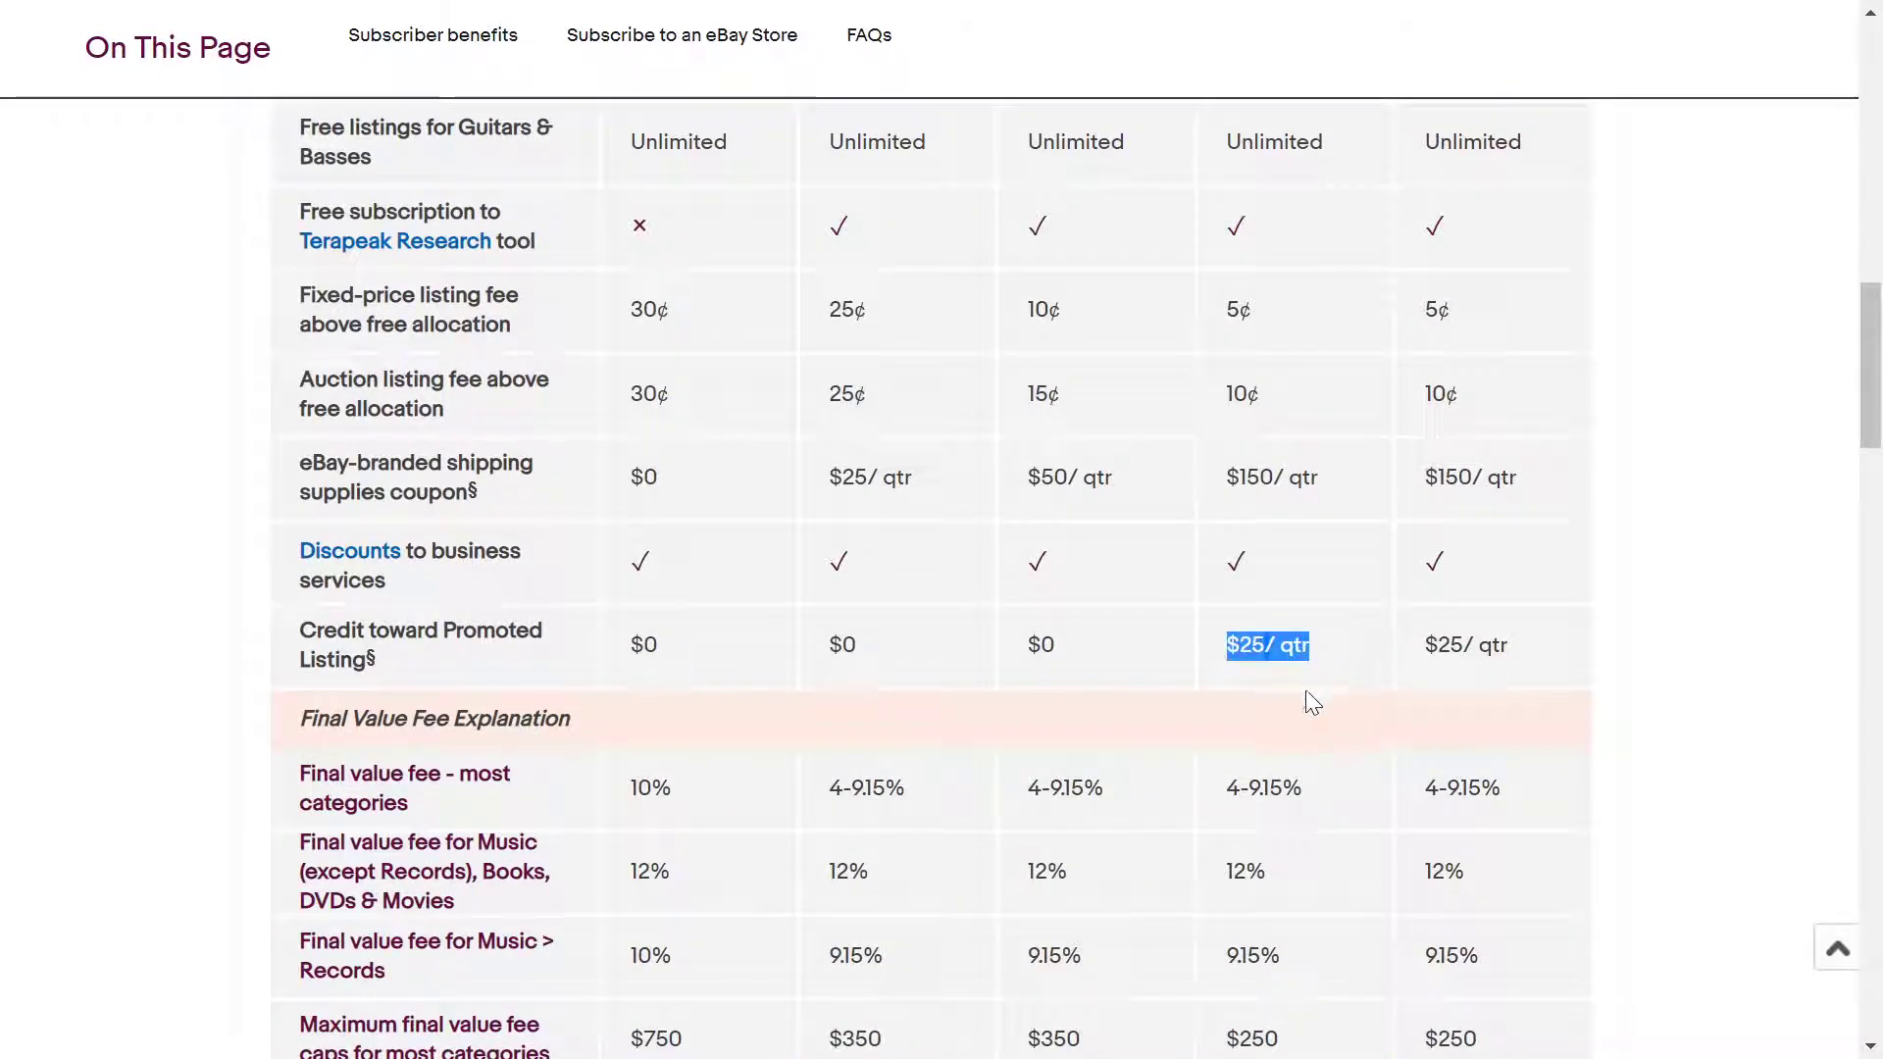
click(1312, 703)
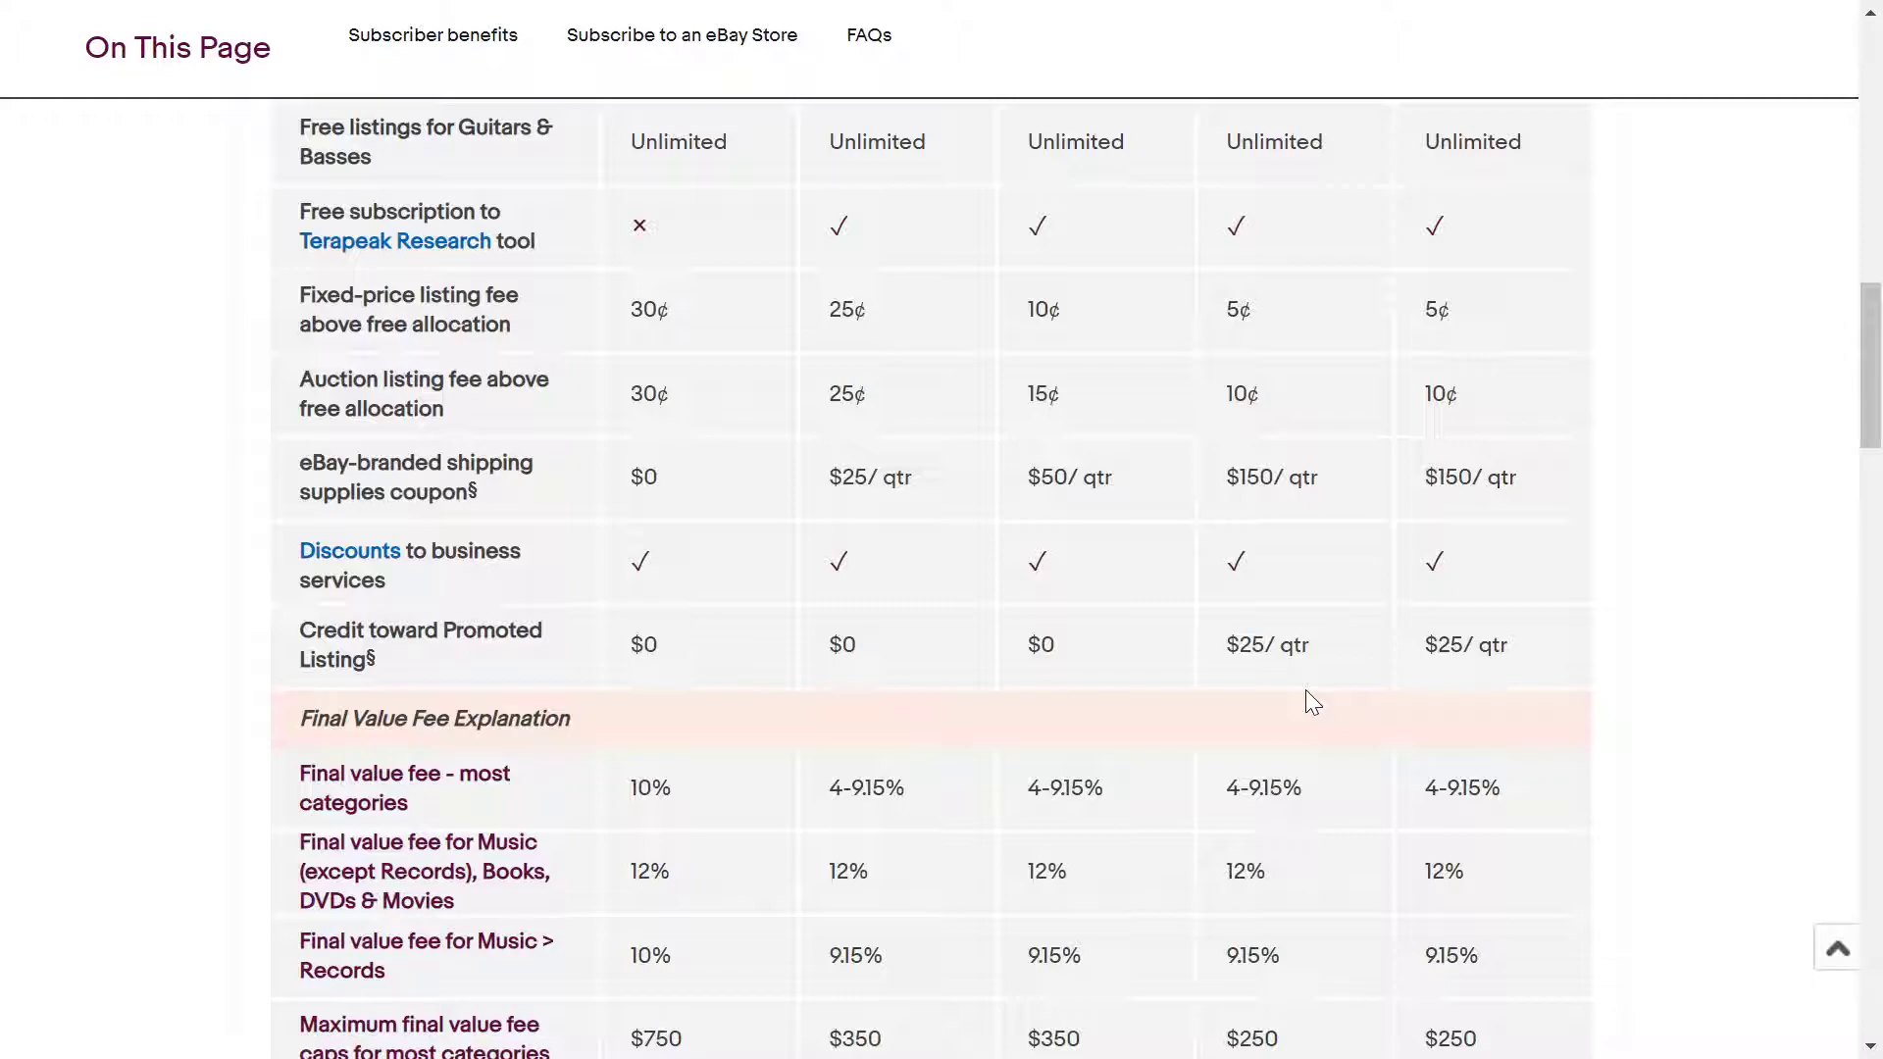
drag(1878, 324, 1878, 387)
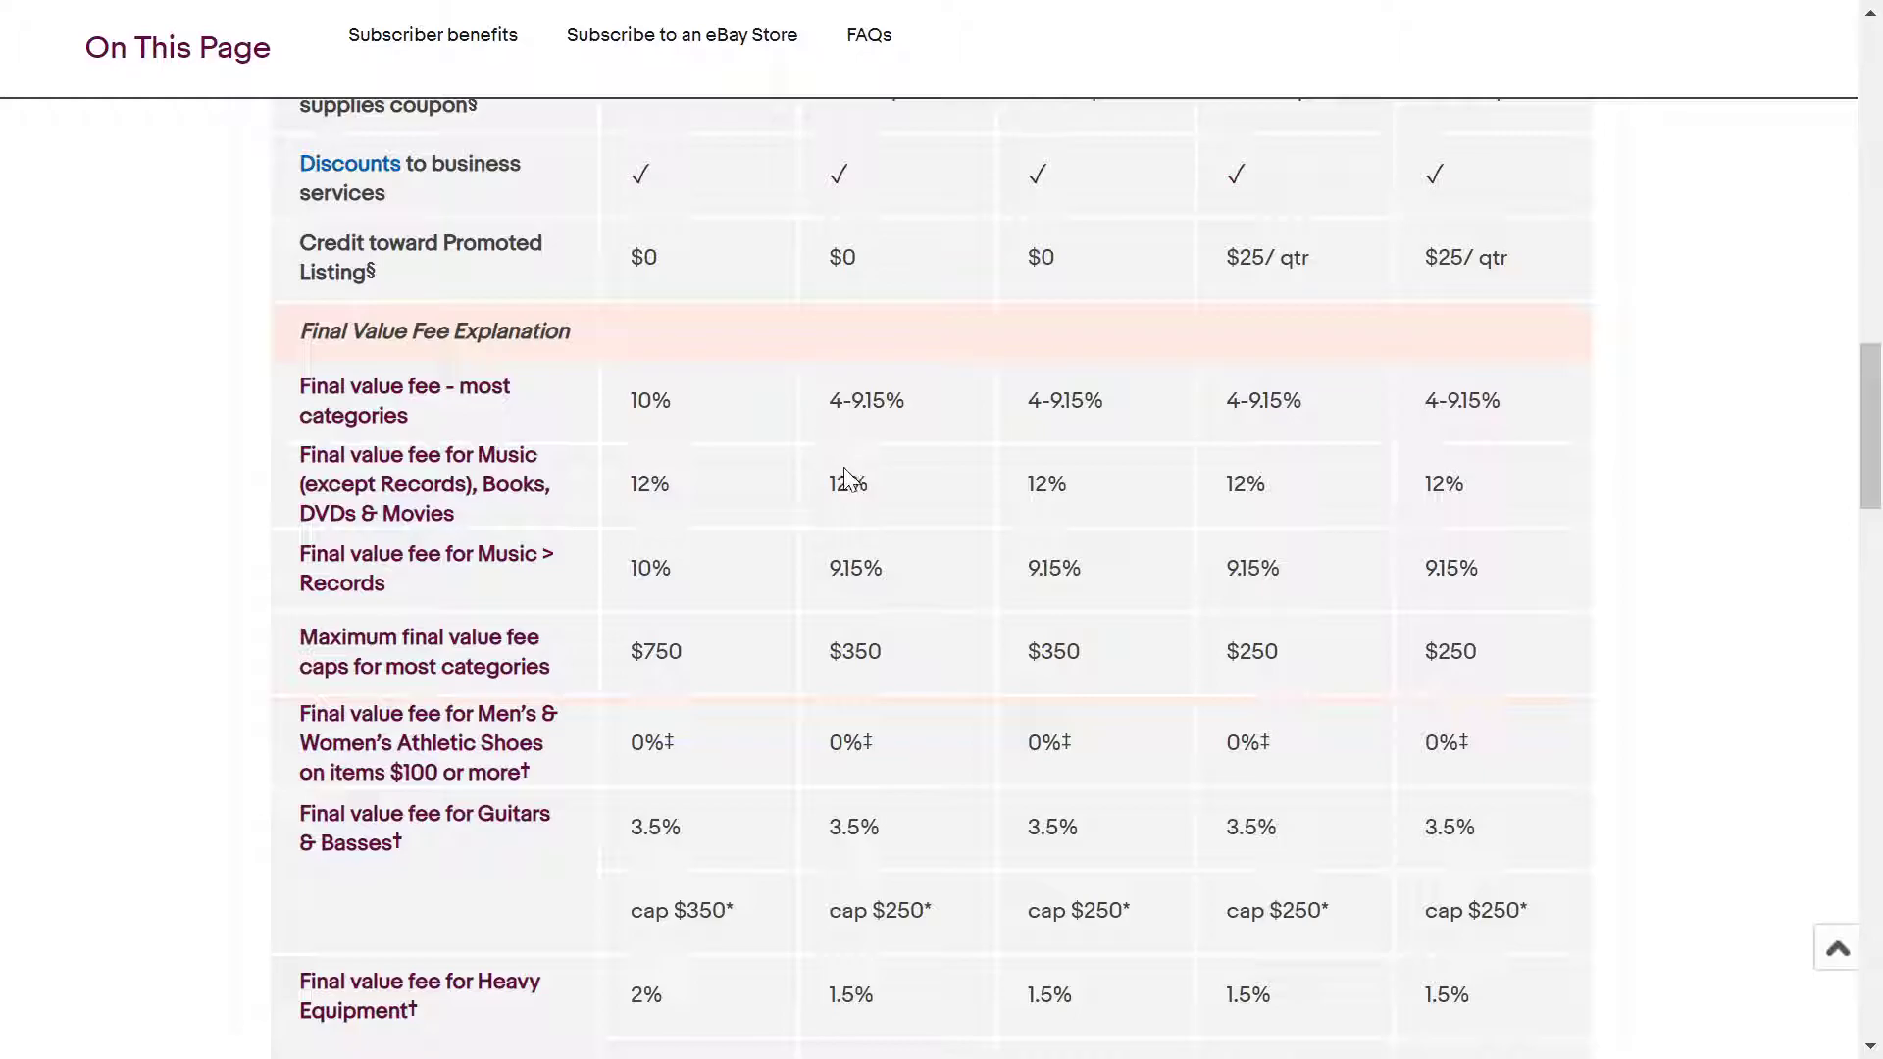
drag(802, 391, 906, 402)
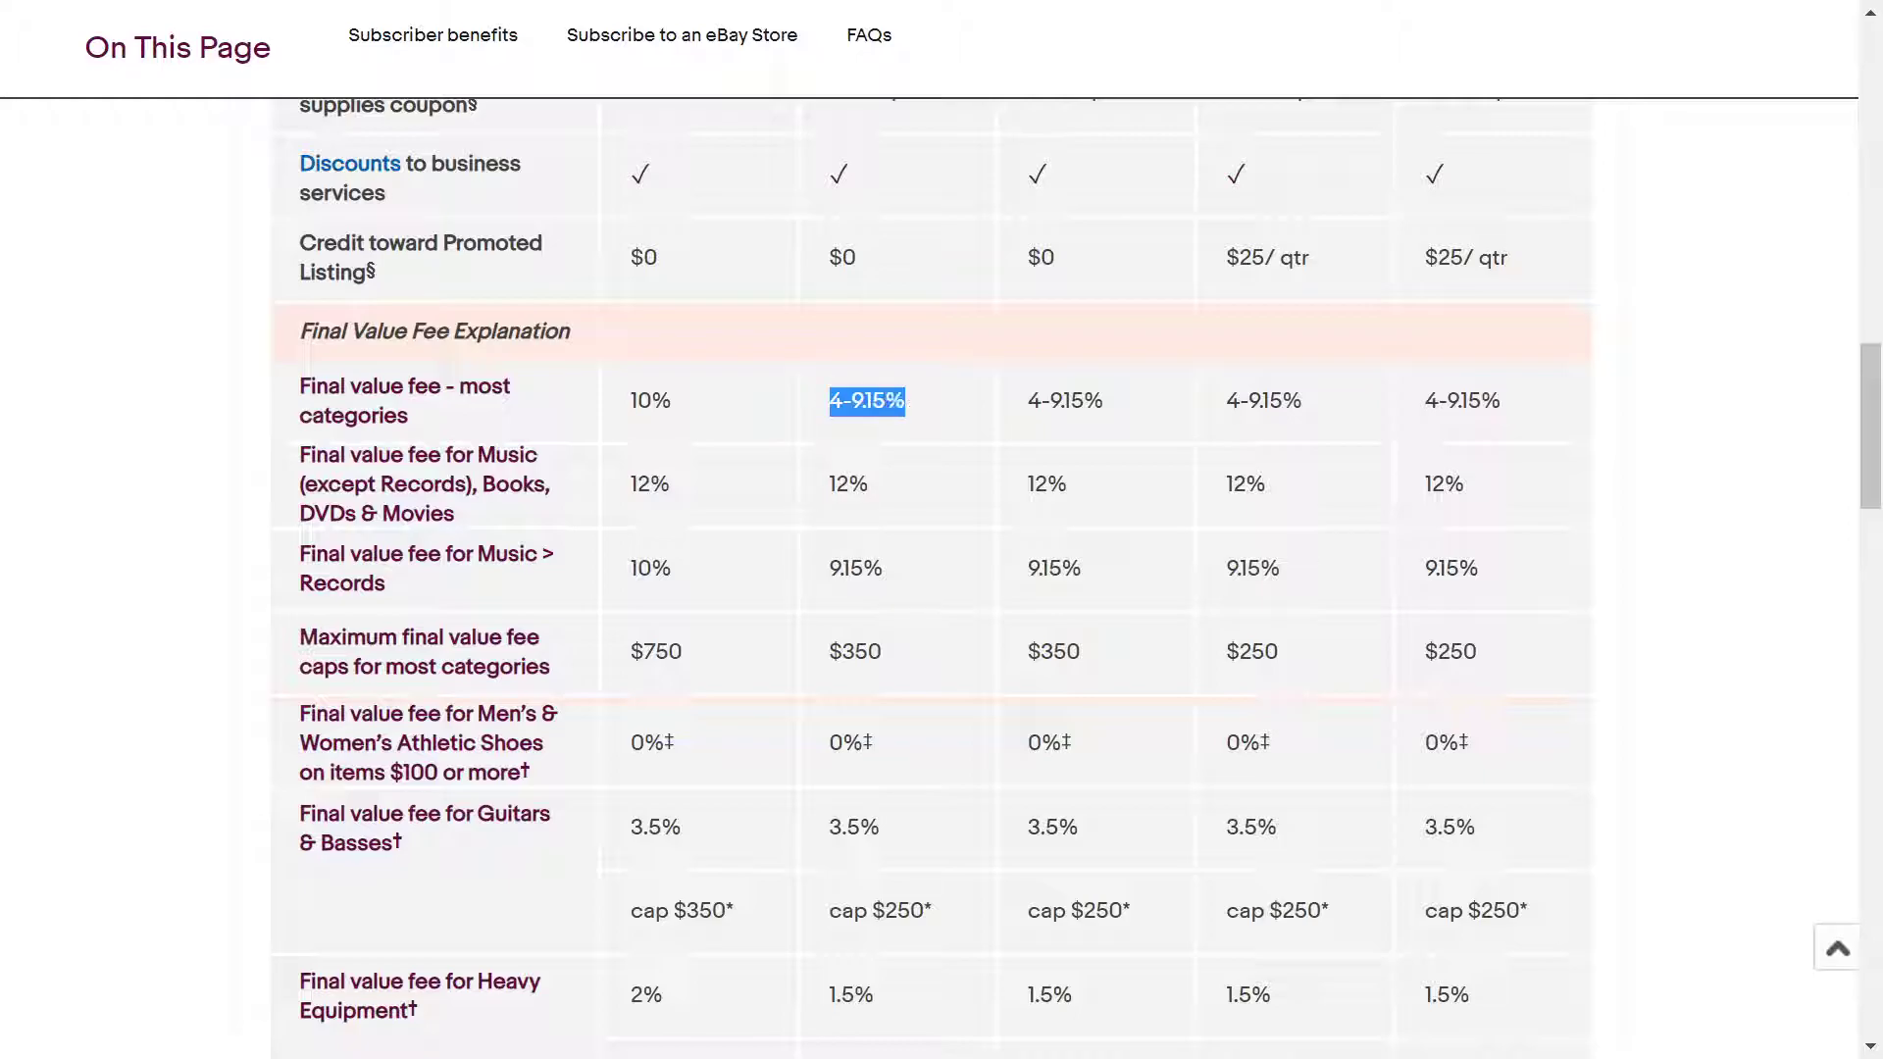
click(935, 403)
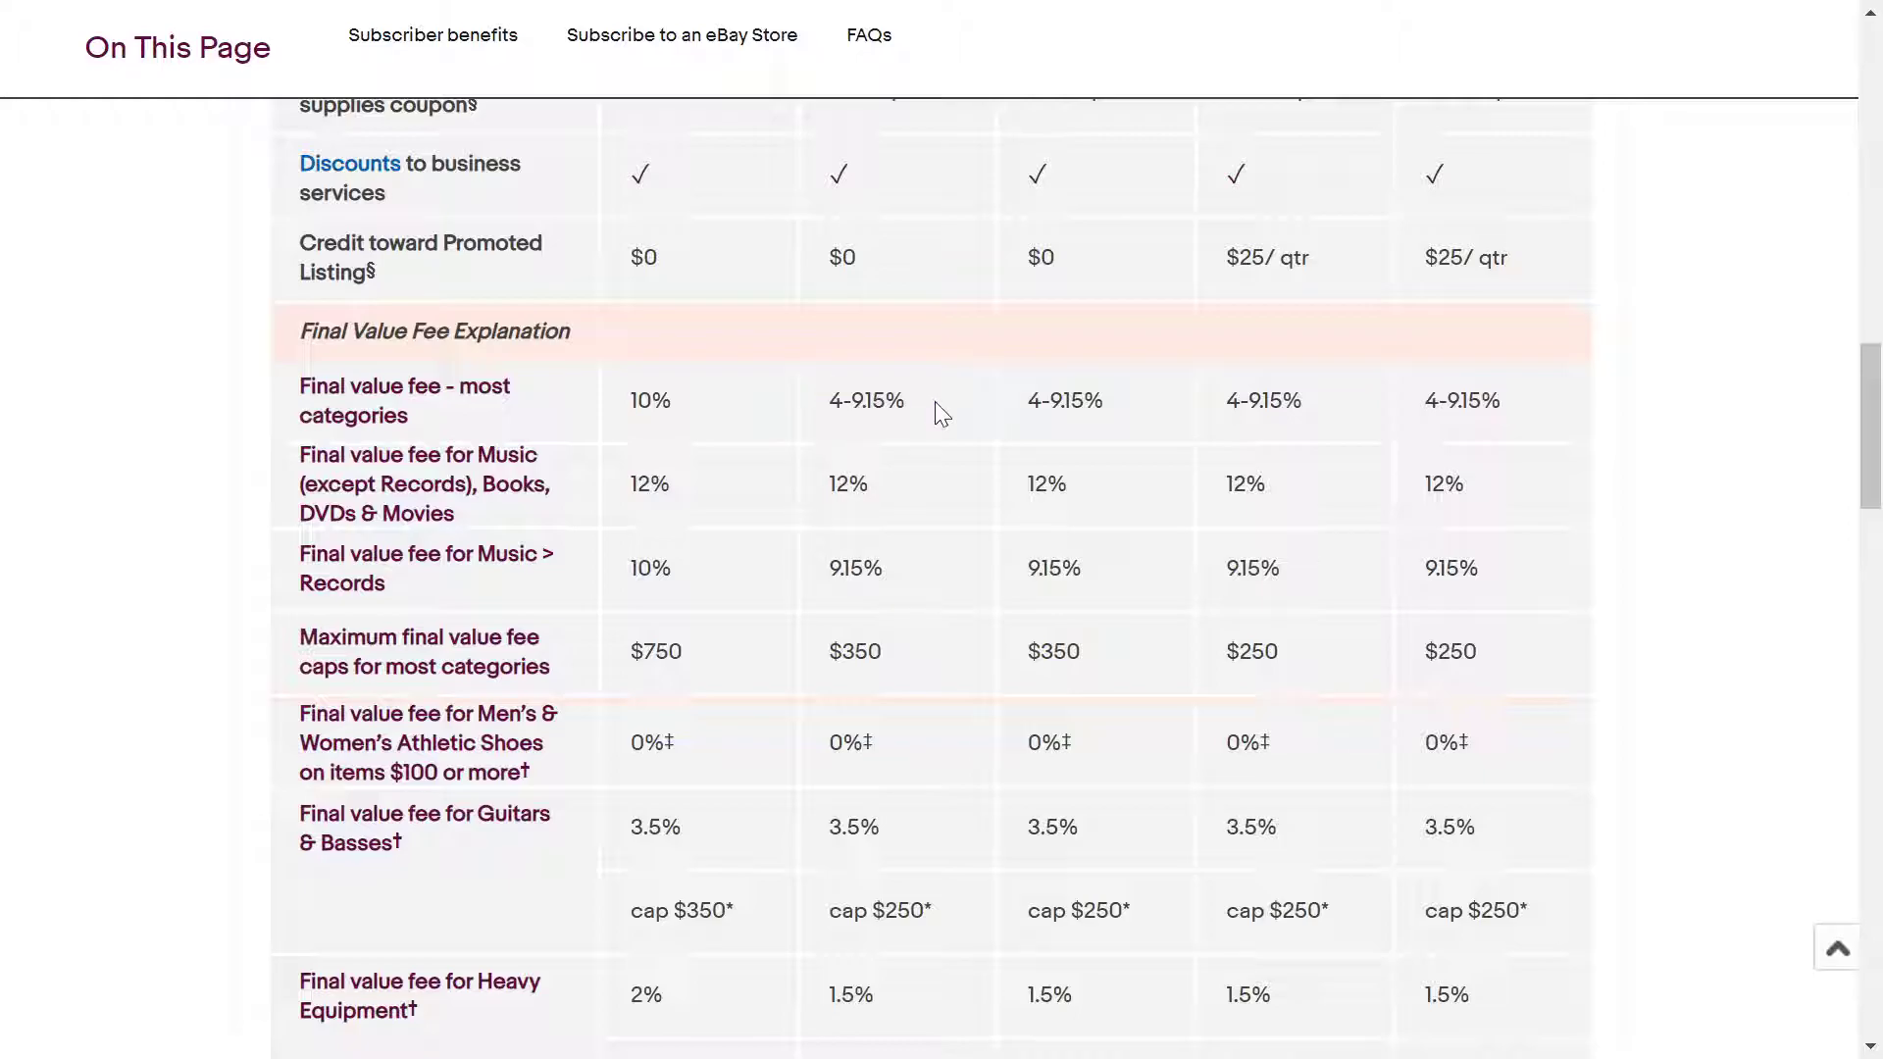
drag(934, 402, 826, 402)
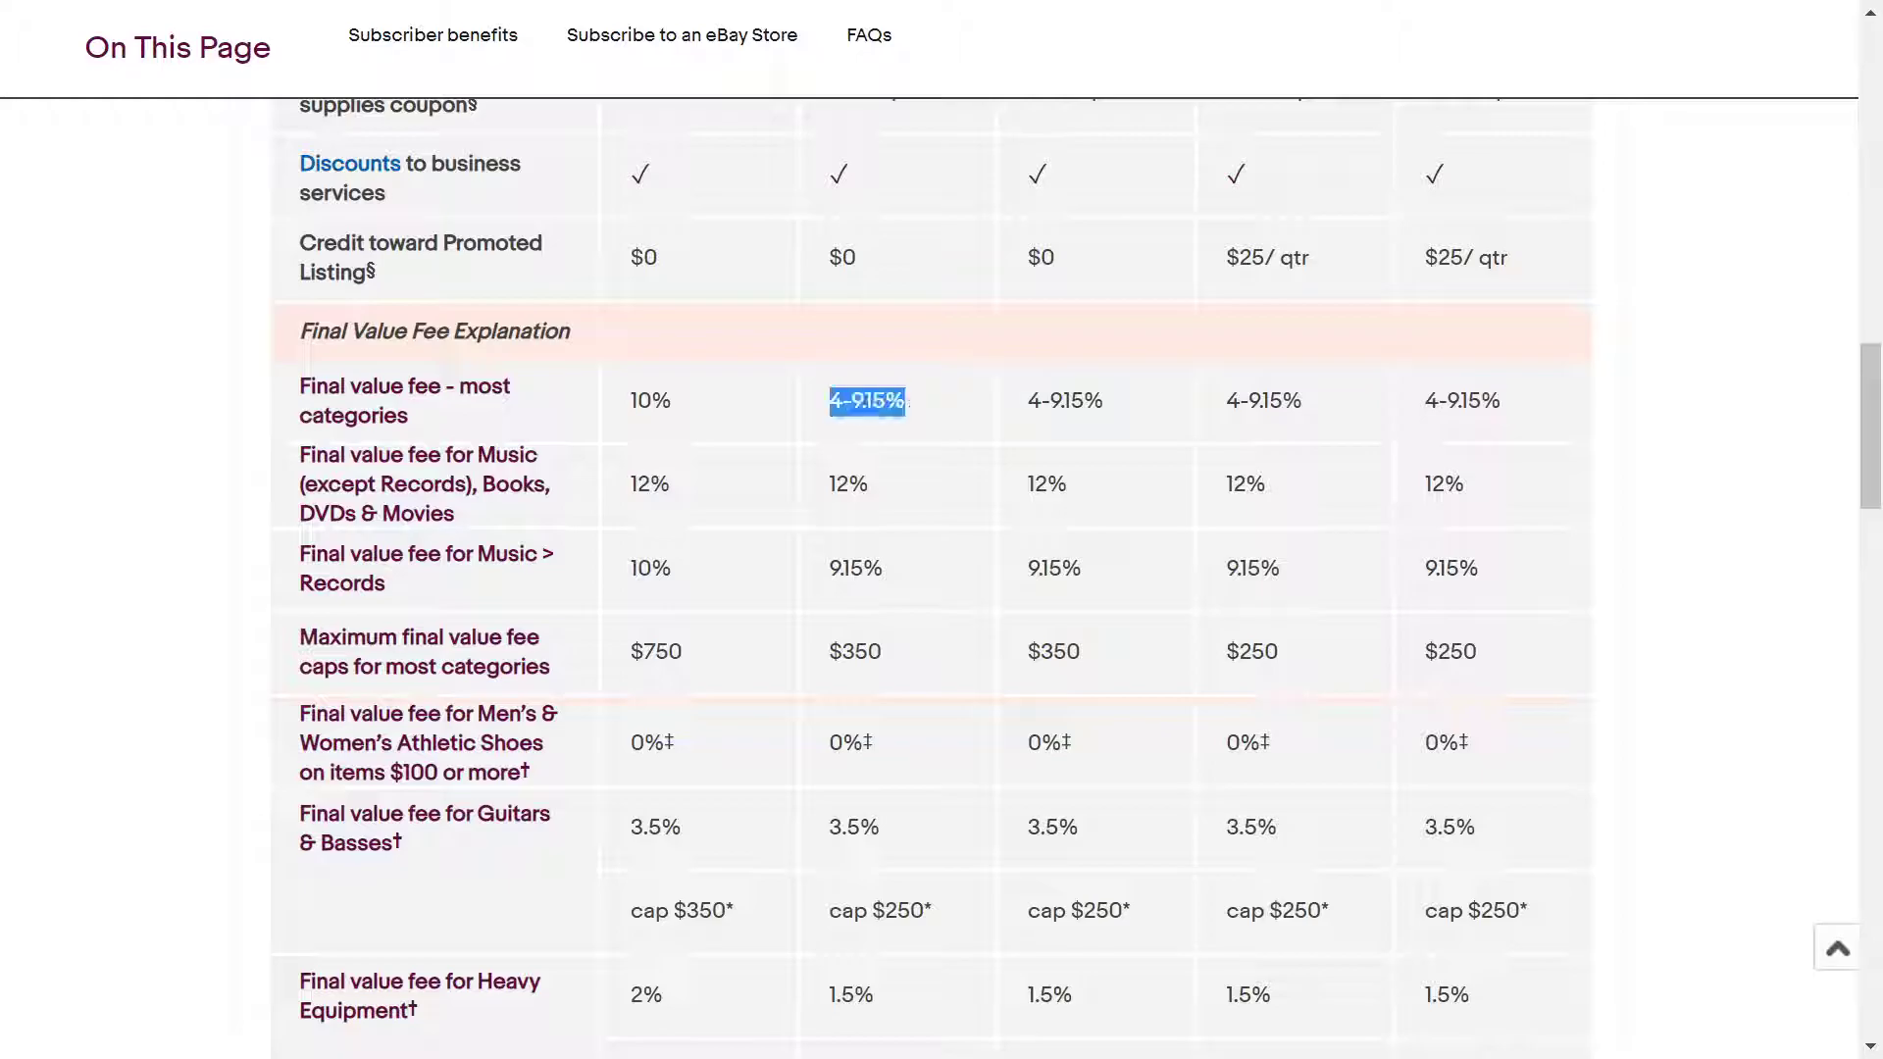
drag(1871, 470, 1879, 407)
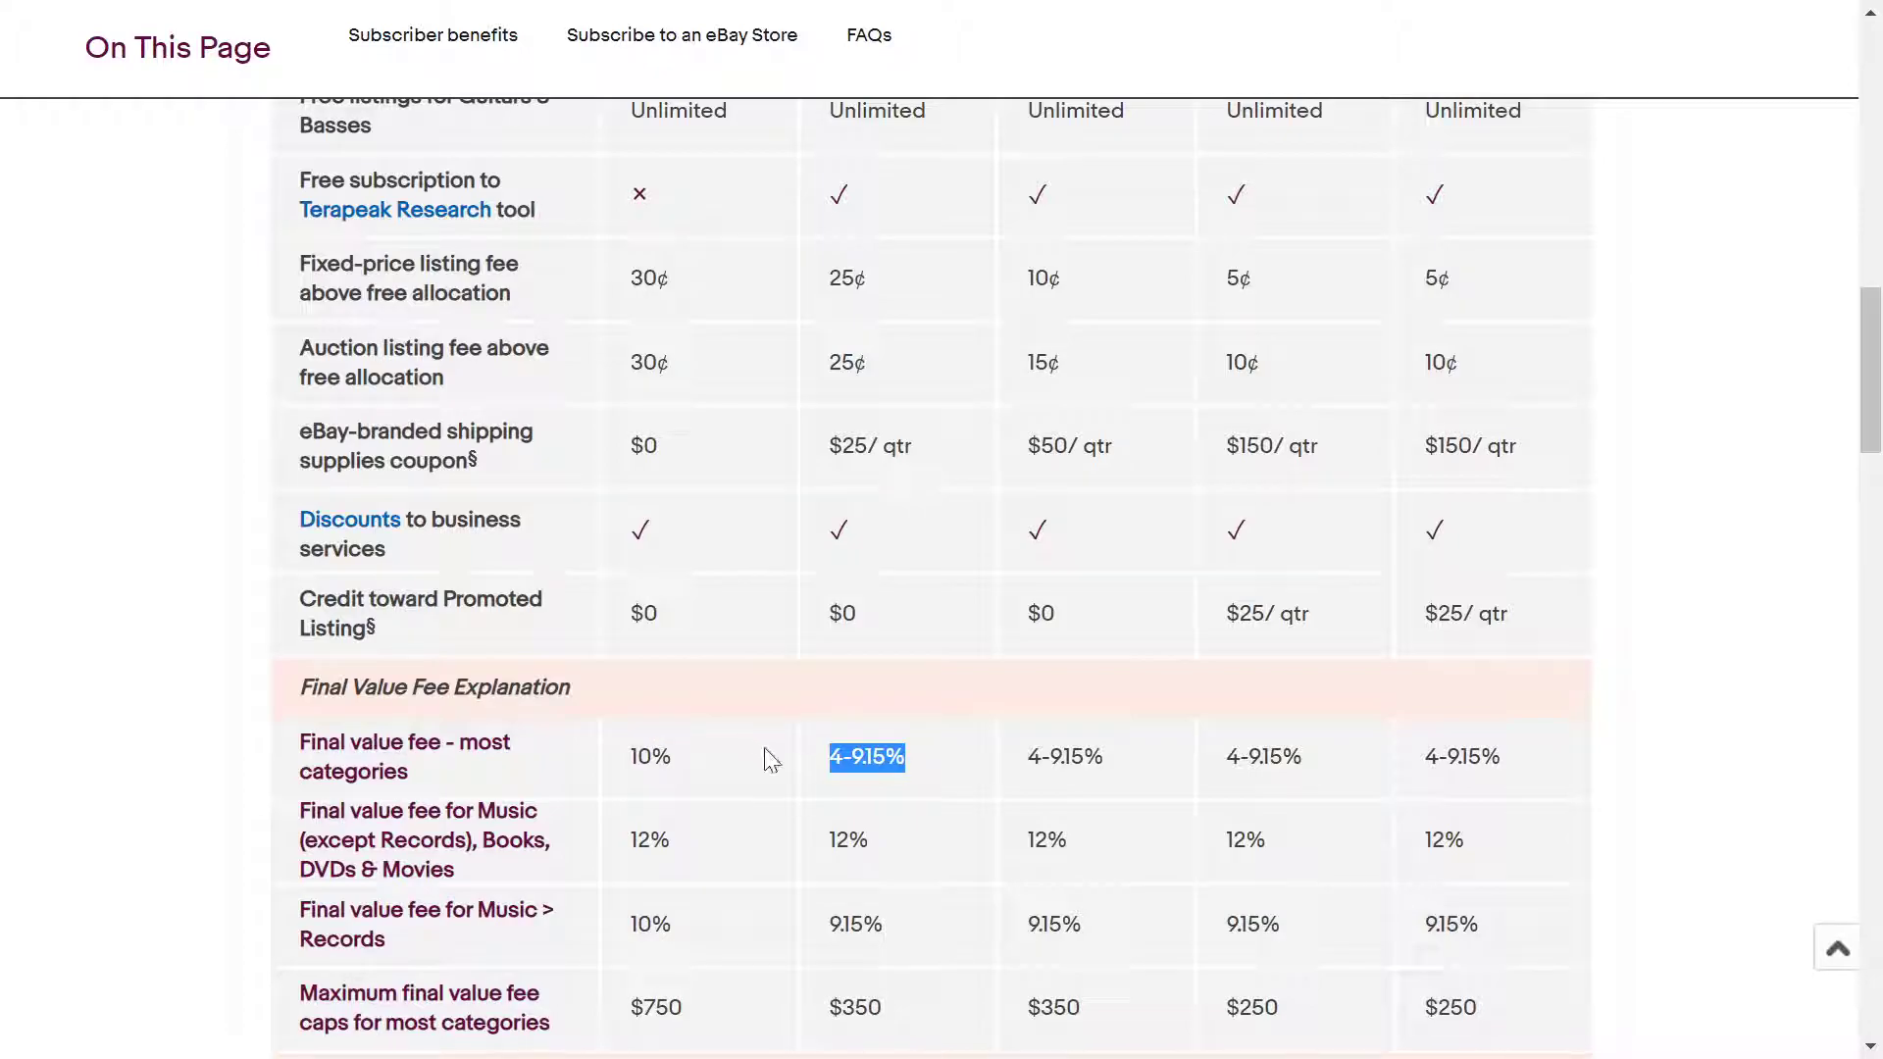
mouse_move(1871, 402)
mouse_down()
mouse_move(1871, 332)
mouse_move(1873, 381)
mouse_up()
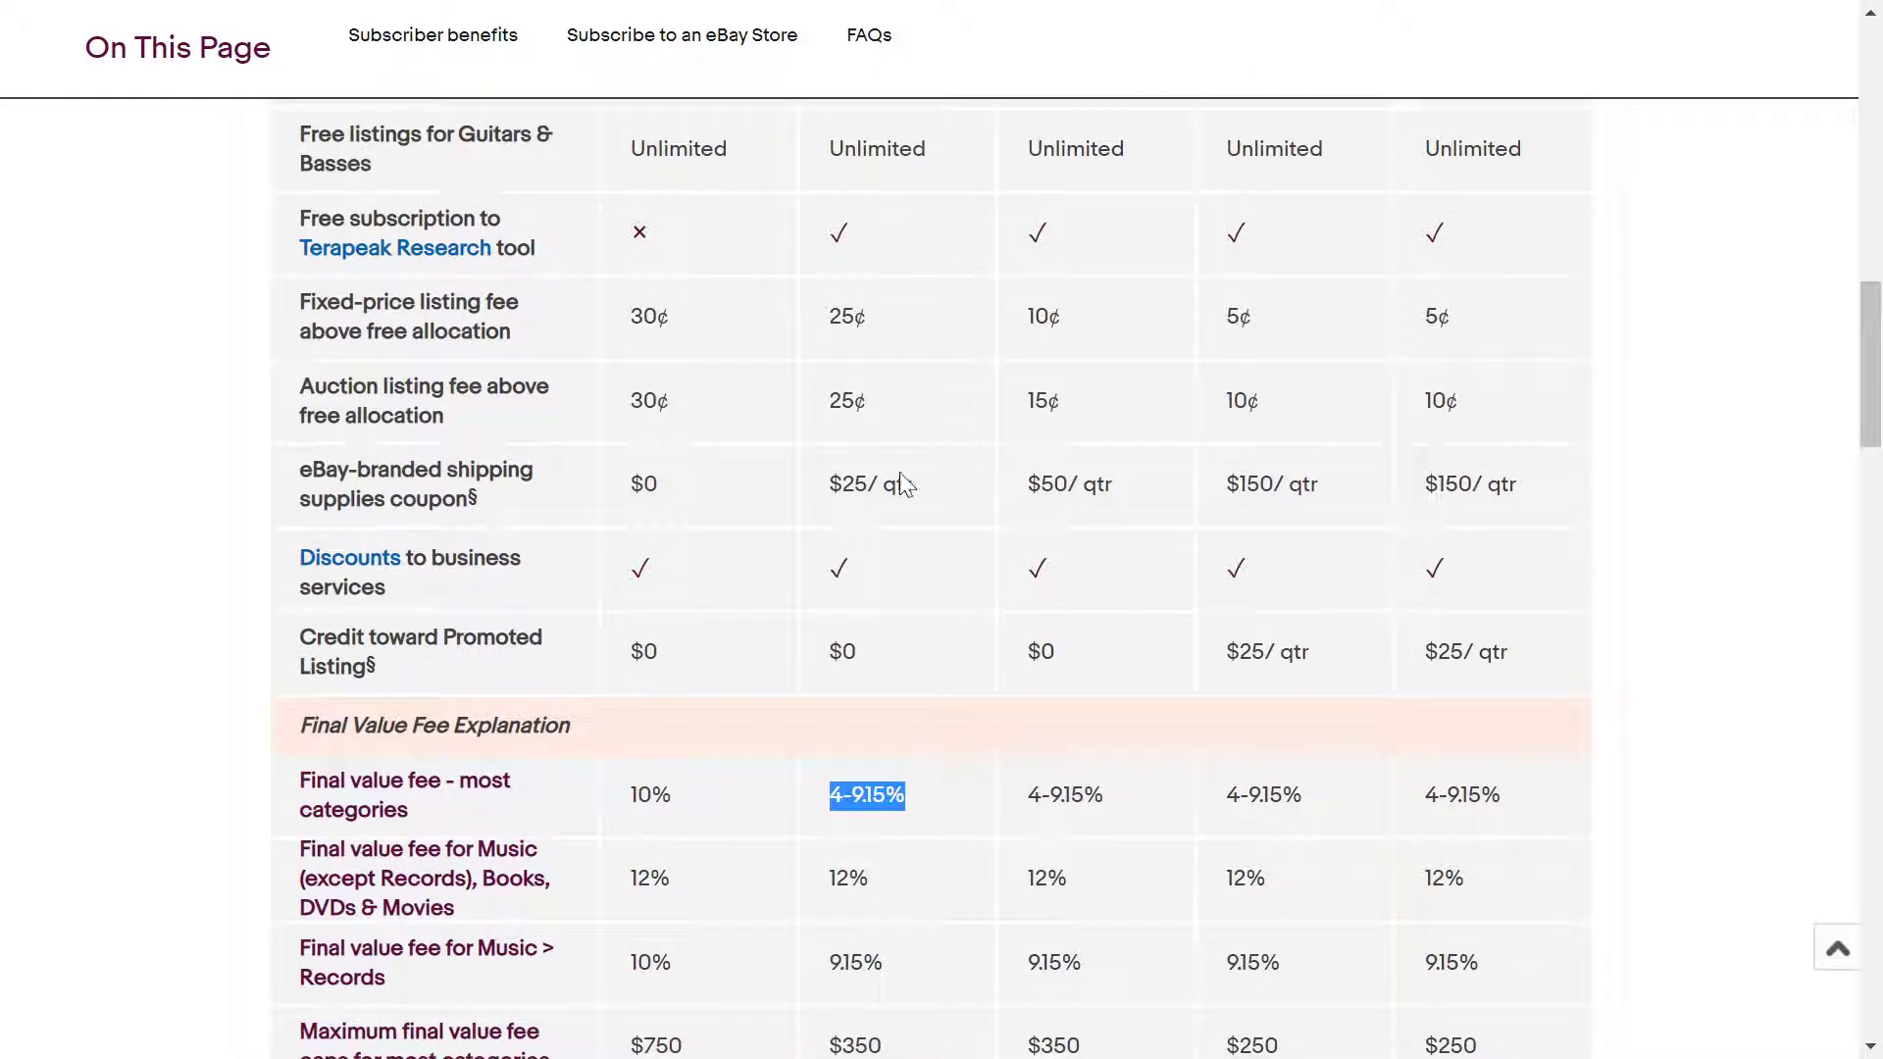
Review the Basic plan's eBay-branded shipping supplies coupon and its description in the store comparison table.
drag(830, 483, 867, 485)
drag(1874, 336, 1875, 200)
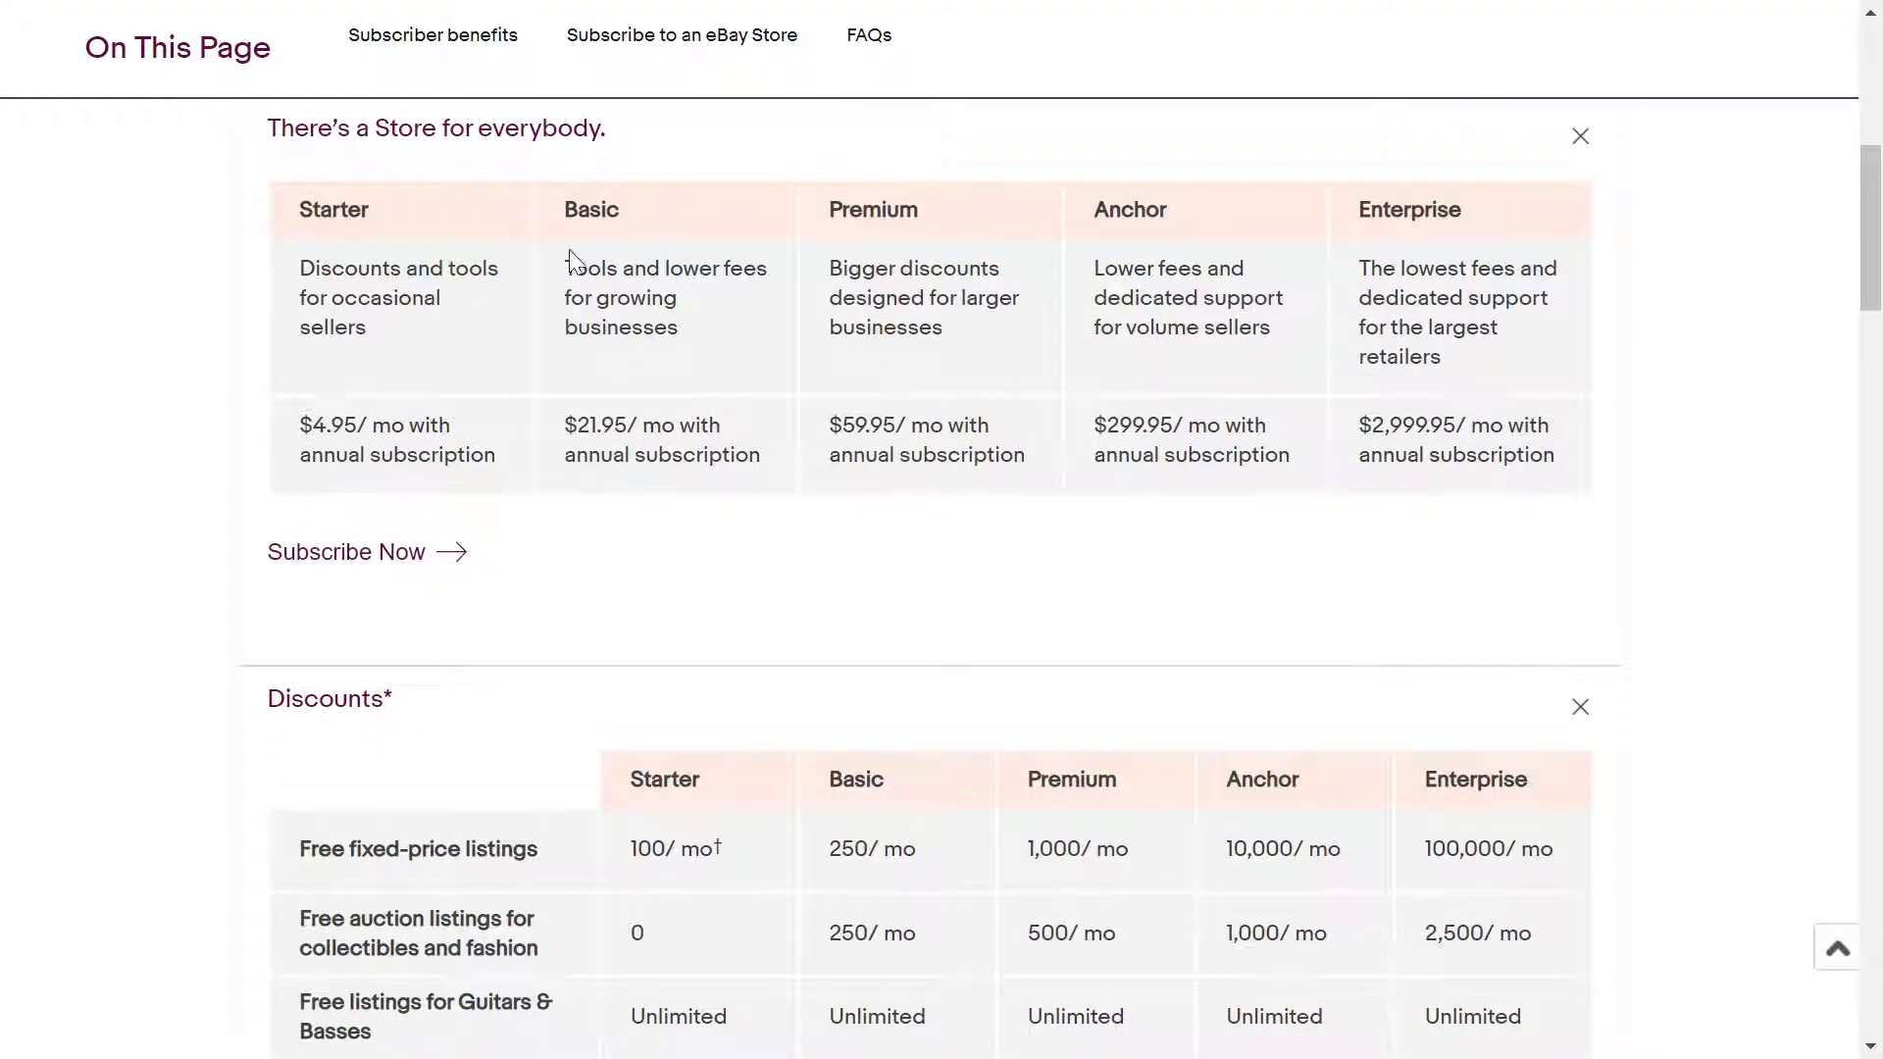
drag(569, 258, 724, 413)
click(726, 412)
Compare the maximum final value fee caps for most categories between the Starter and Basic plans.
drag(1874, 215, 1876, 452)
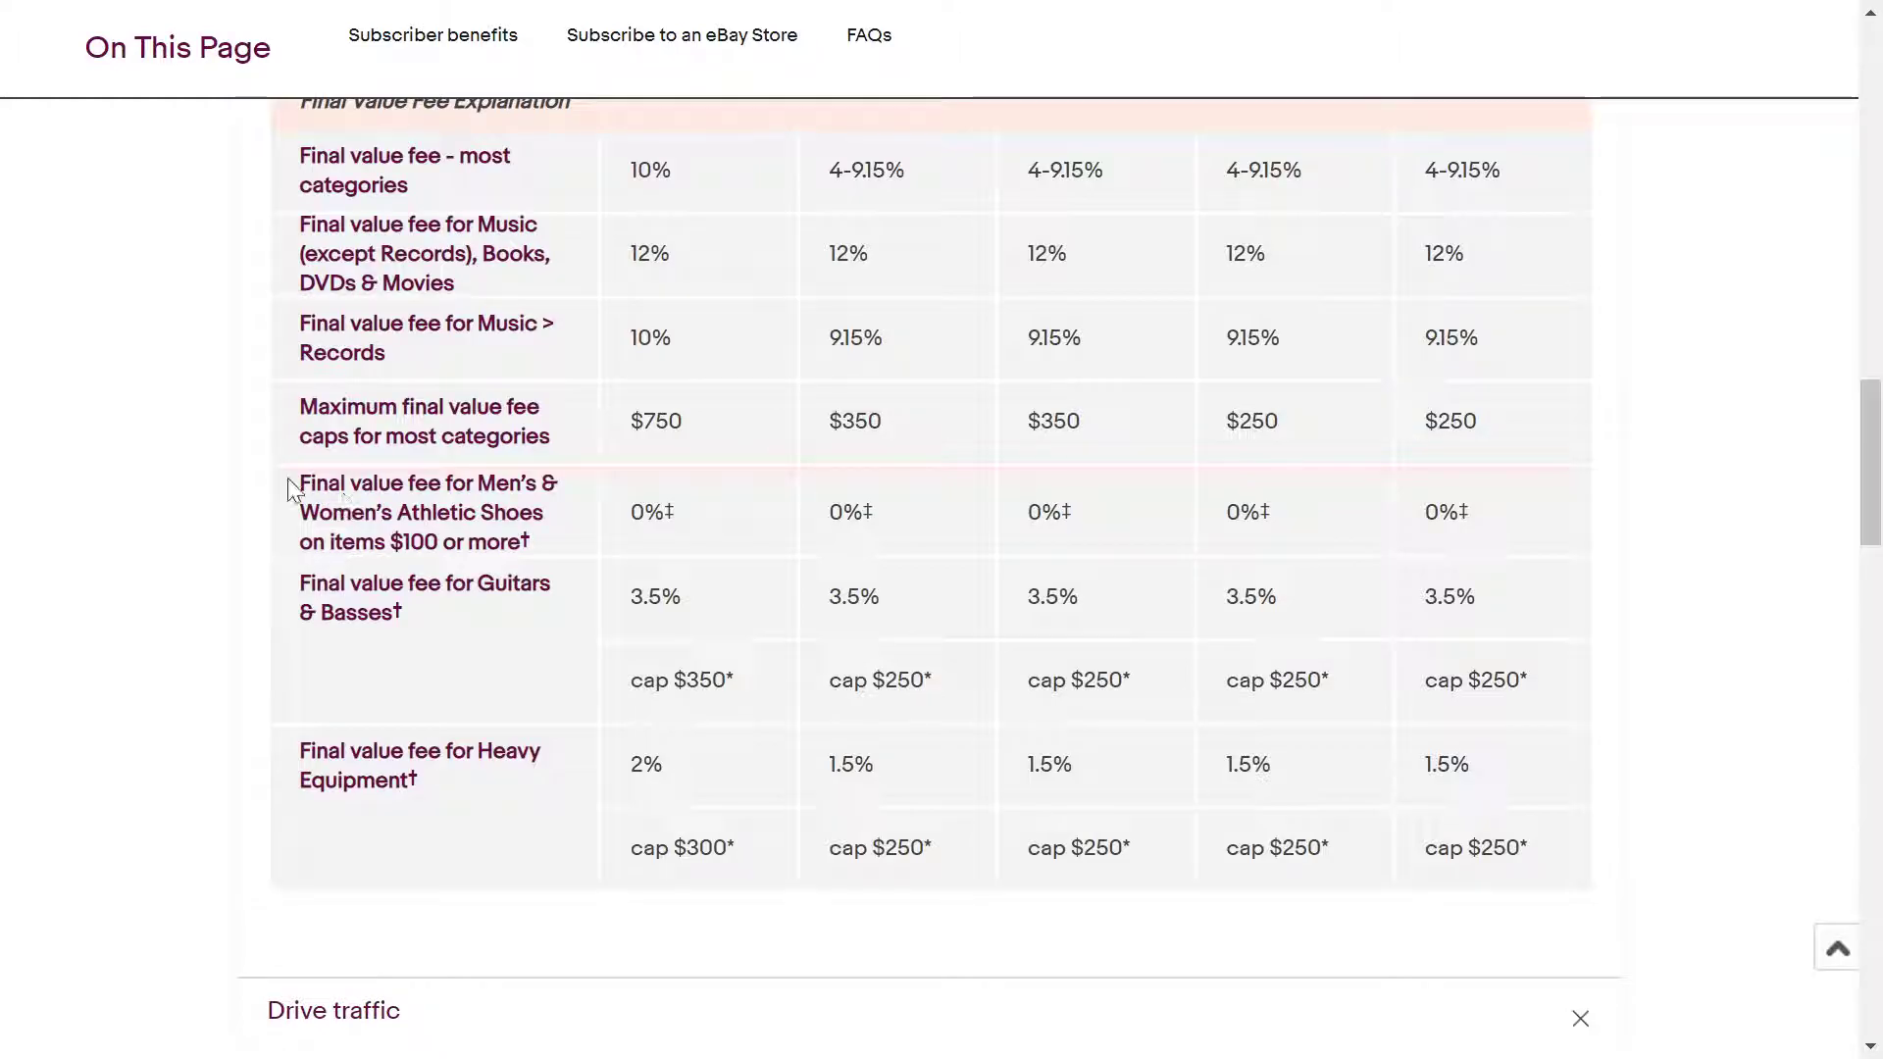
drag(323, 436, 589, 473)
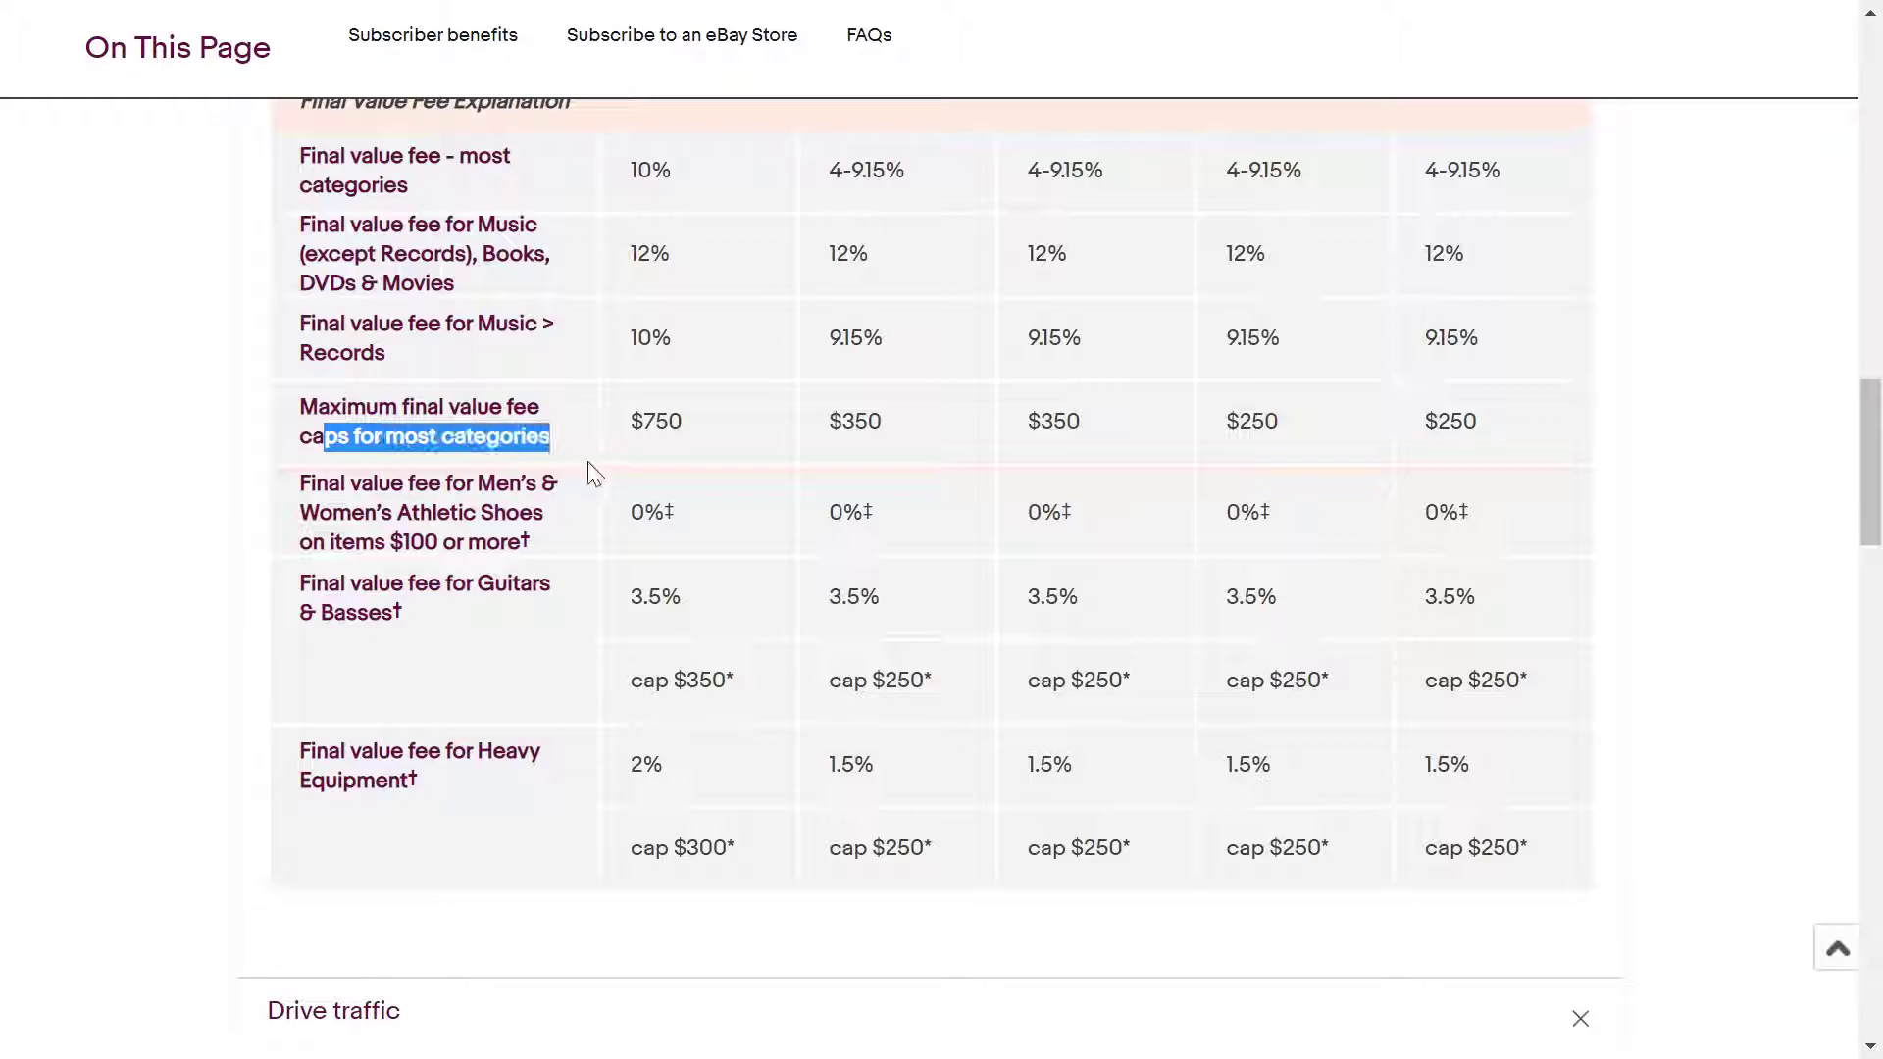
double_click(692, 418)
click(930, 408)
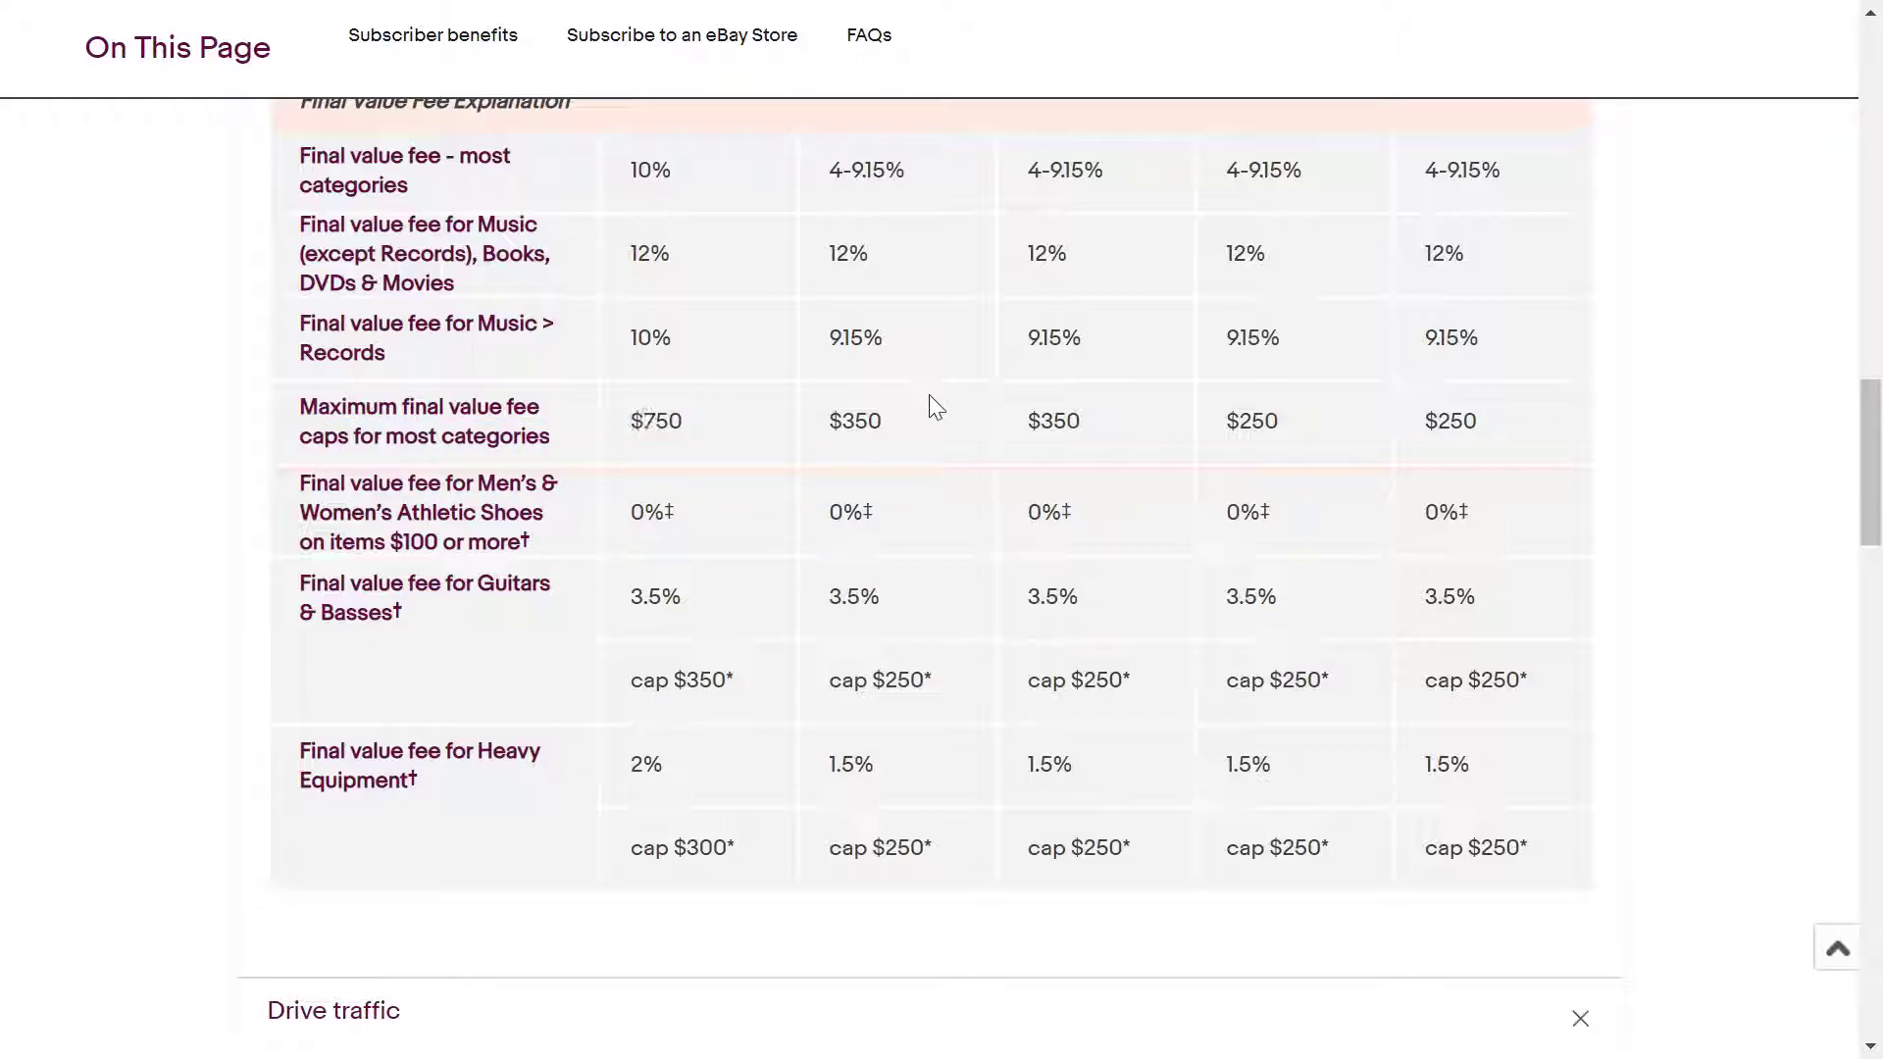
drag(899, 416, 655, 444)
click(655, 443)
drag(769, 412, 692, 451)
click(694, 453)
Review the Drive traffic and Brand your business sections of the subscriber benefits.
drag(1871, 535, 1875, 637)
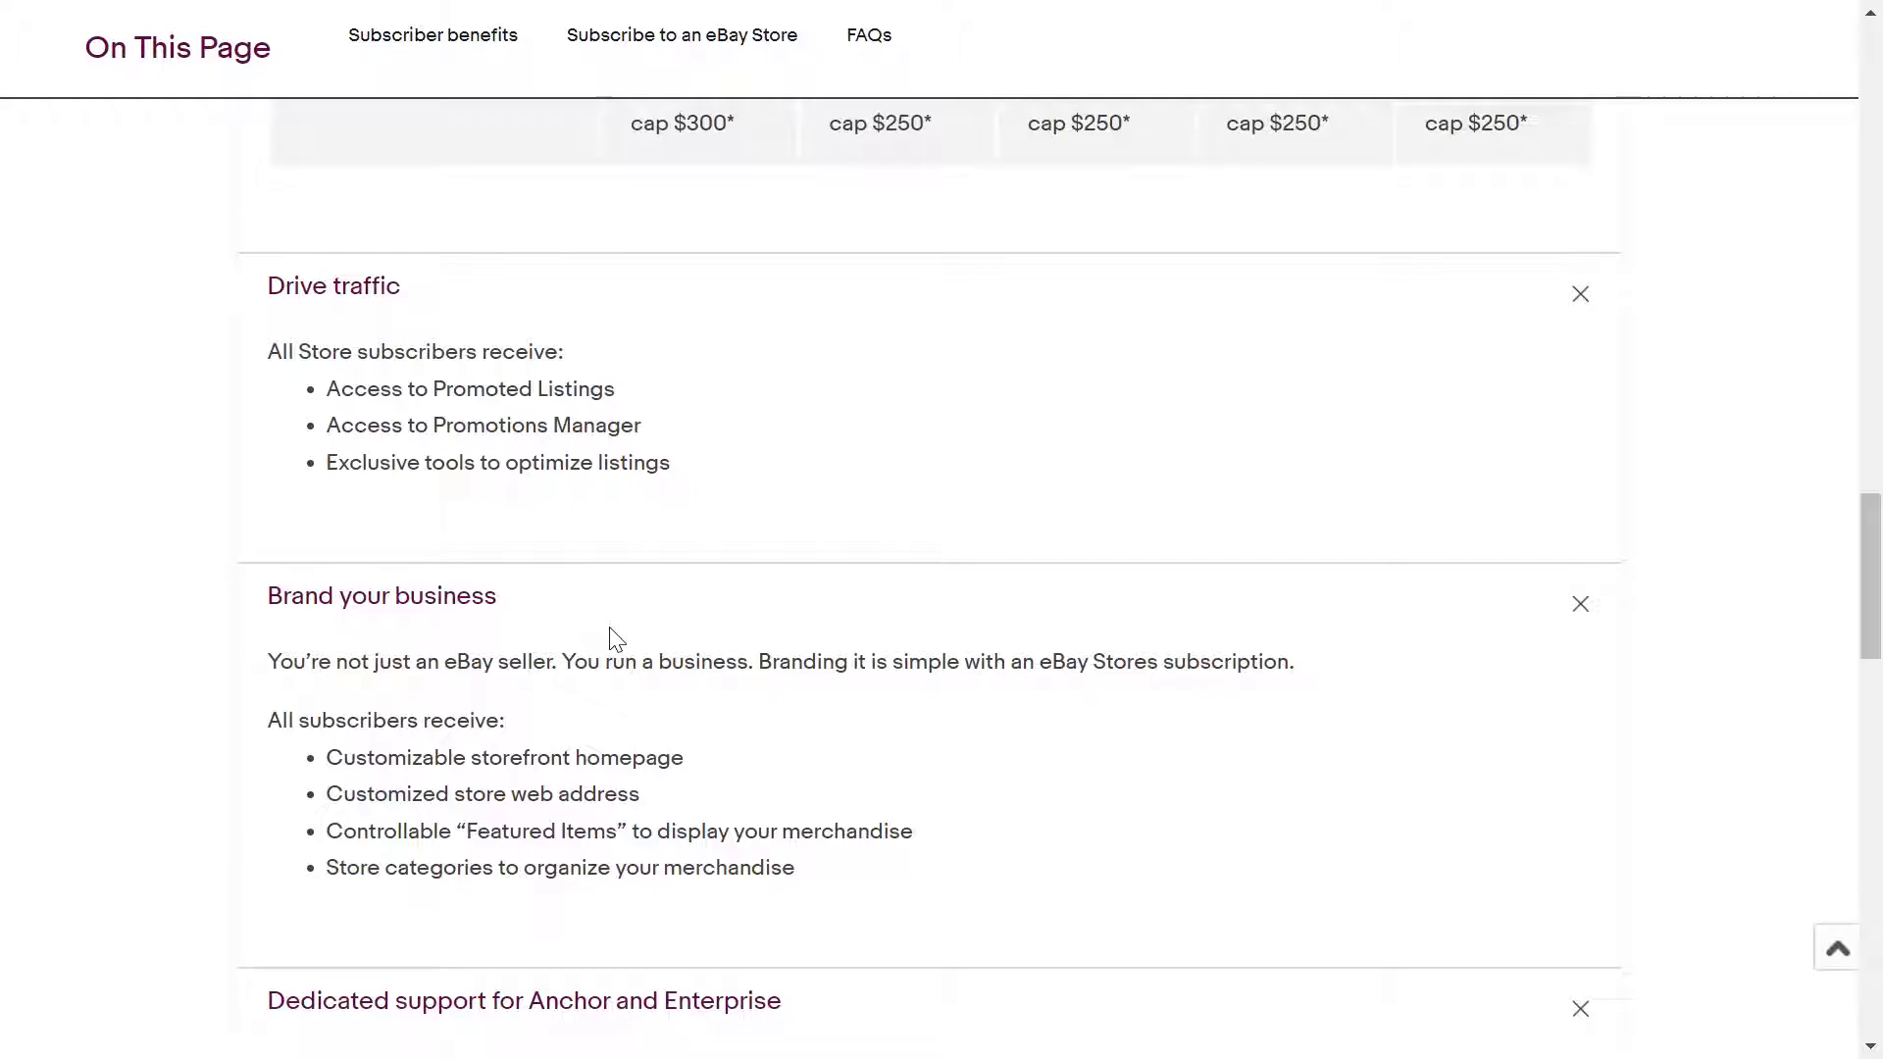
drag(1871, 656, 1875, 224)
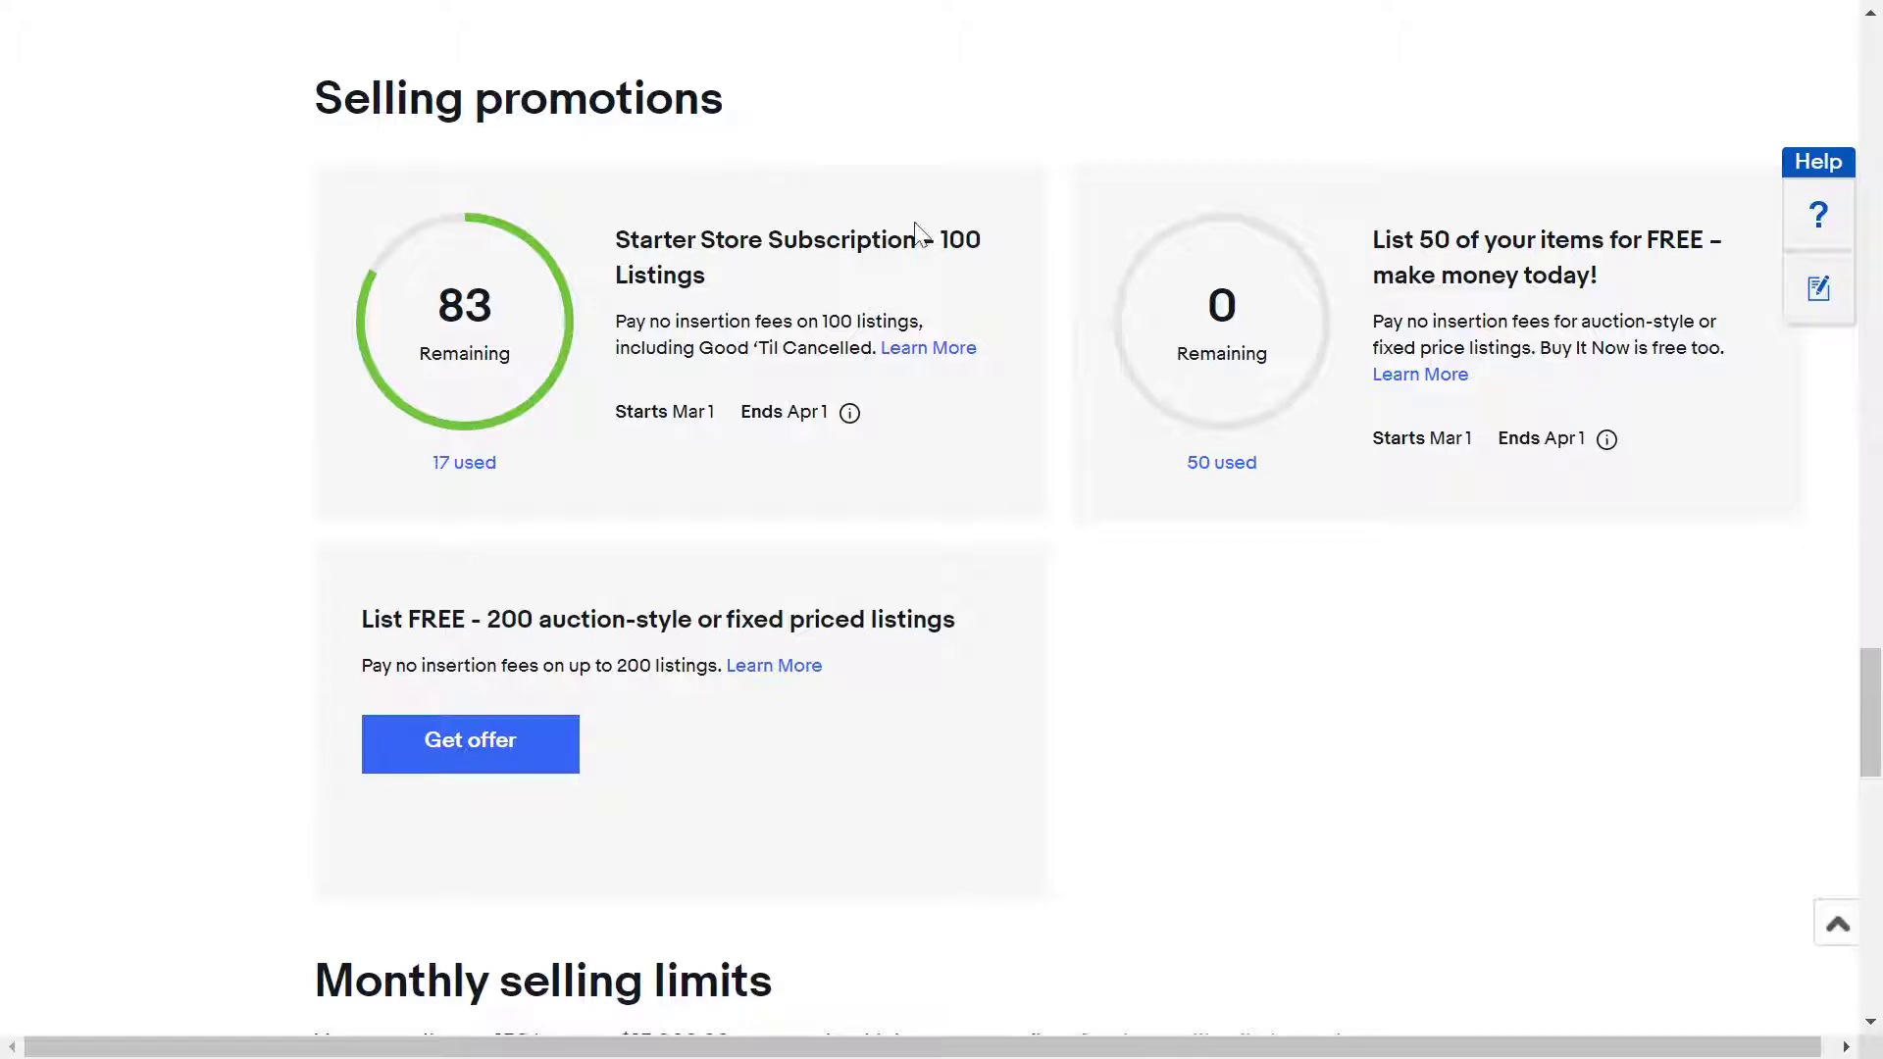
Review the account's selling promotions and monthly selling limits.
mouse_move(1878, 696)
mouse_down()
mouse_move(1878, 773)
mouse_move(1879, 734)
mouse_up()
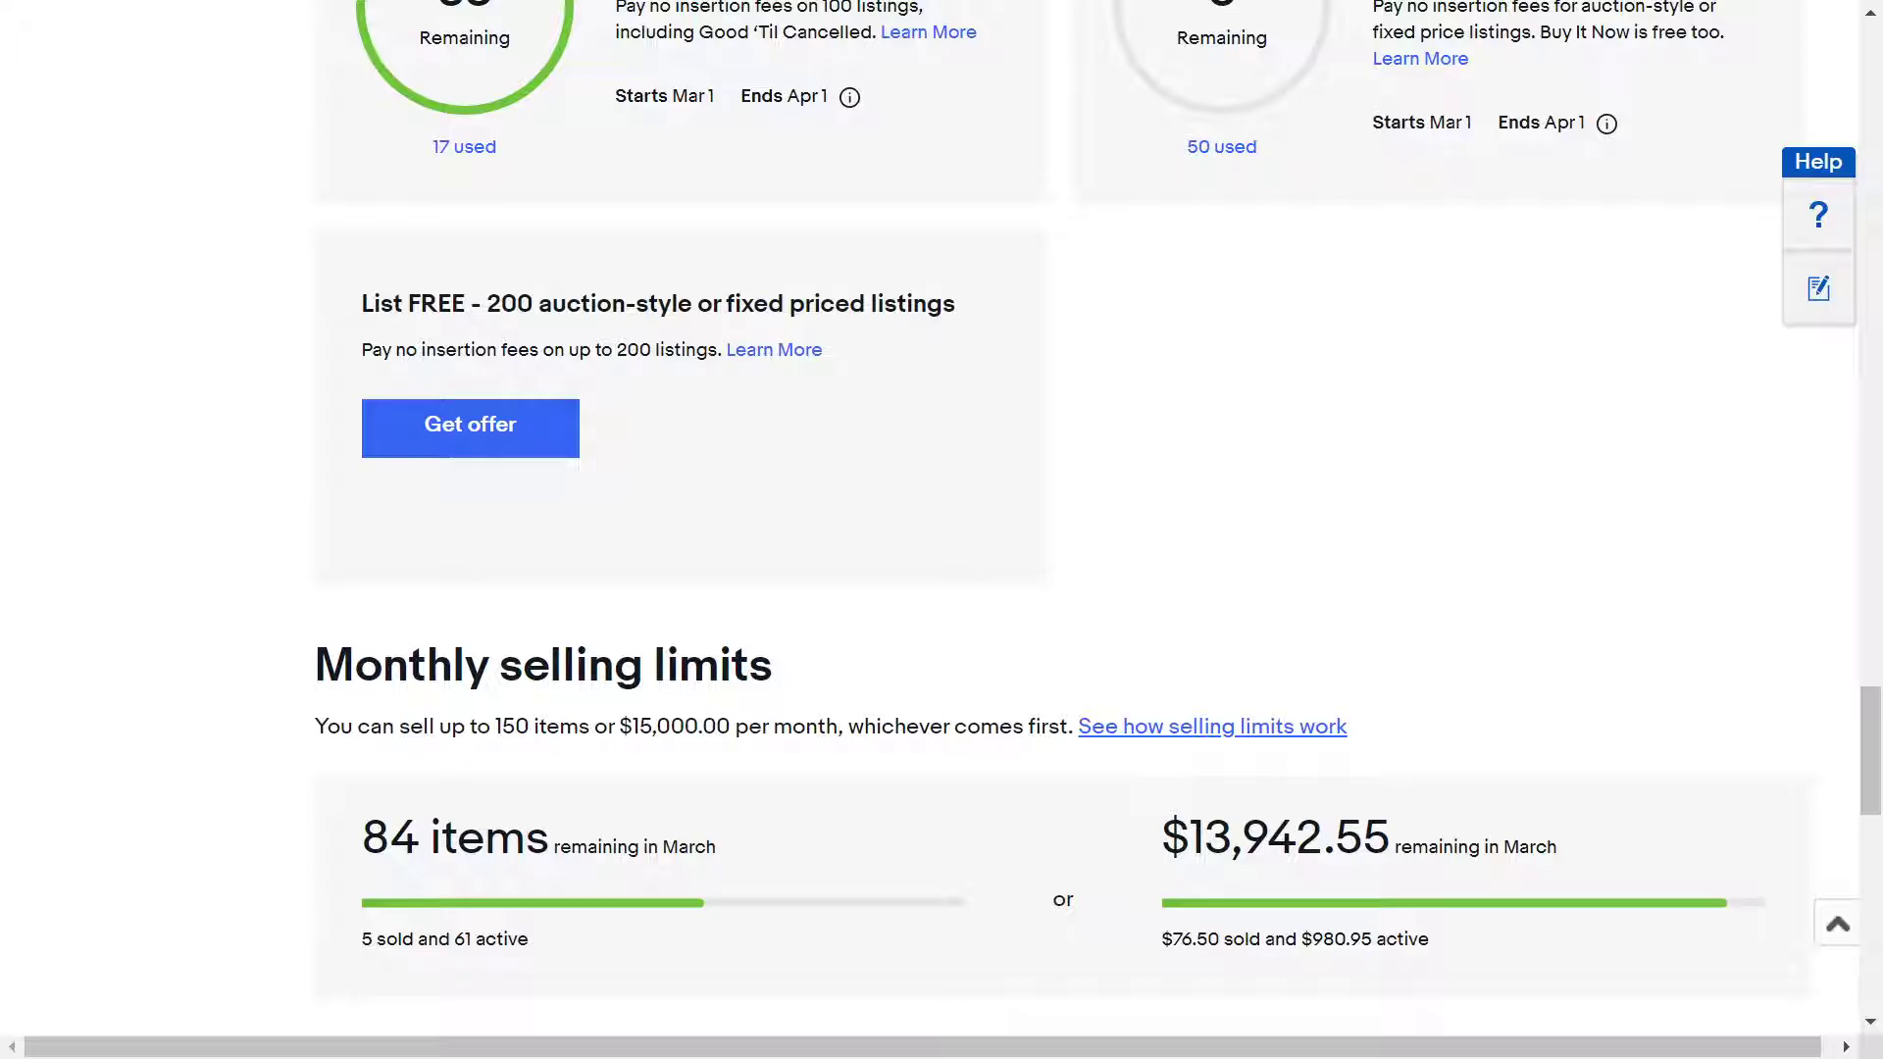
click(1868, 677)
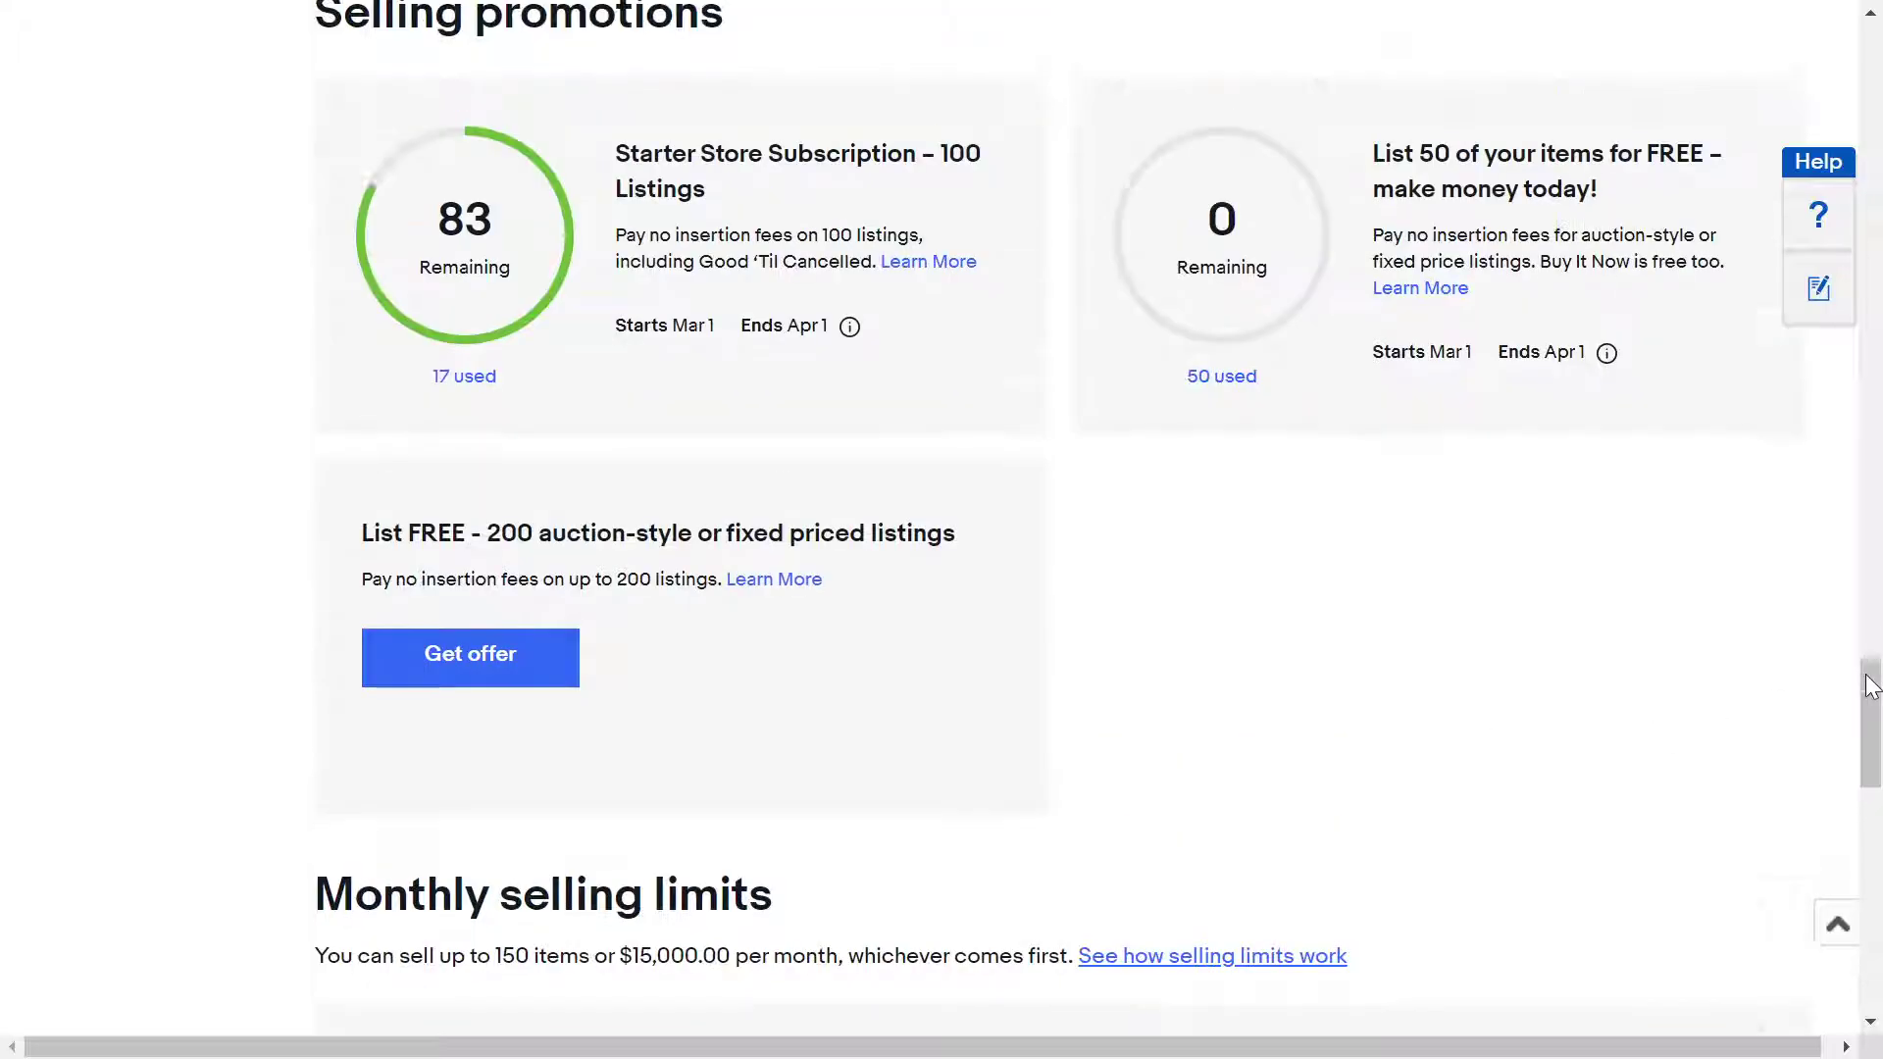
drag(1870, 687, 1876, 775)
Switch to the How to Calculate Ebay and PayPal Fees article and examine the insertion fee beyond the free allowance.
key(ctrl+Tab)
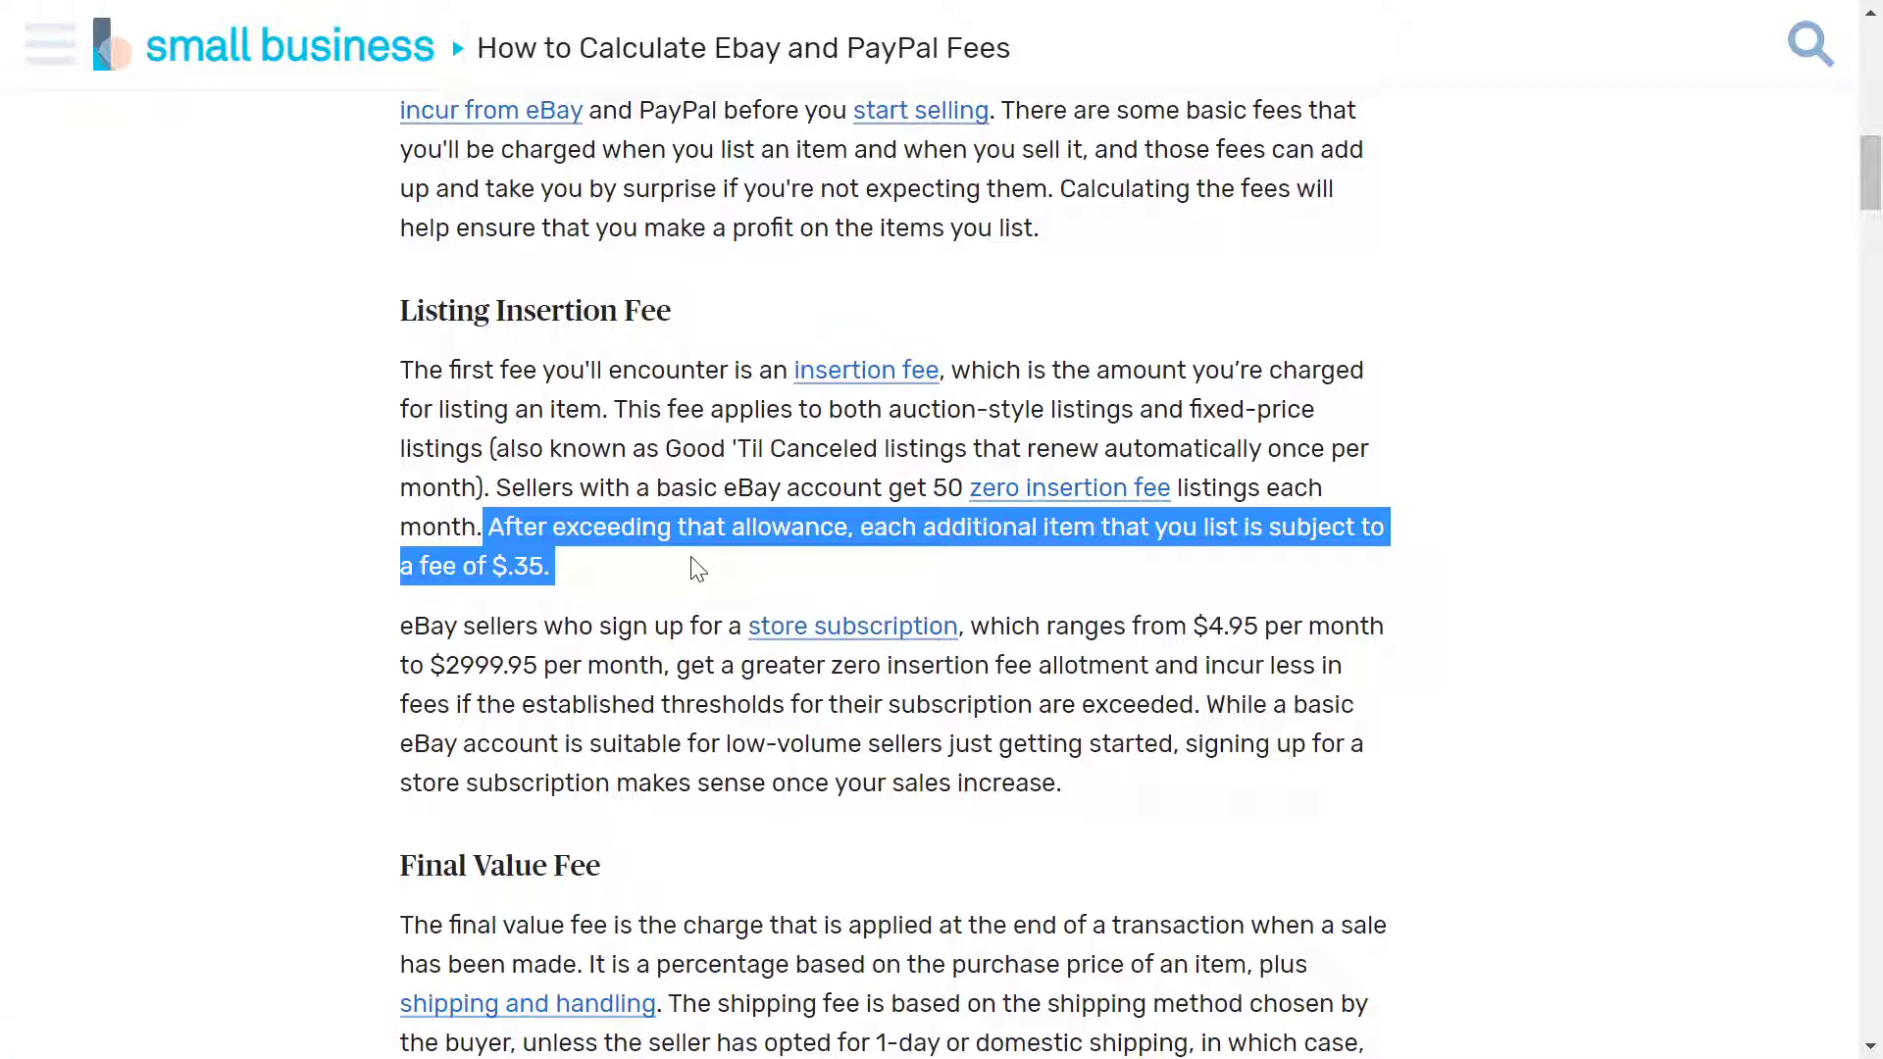
shift+click(530, 566)
click(530, 566)
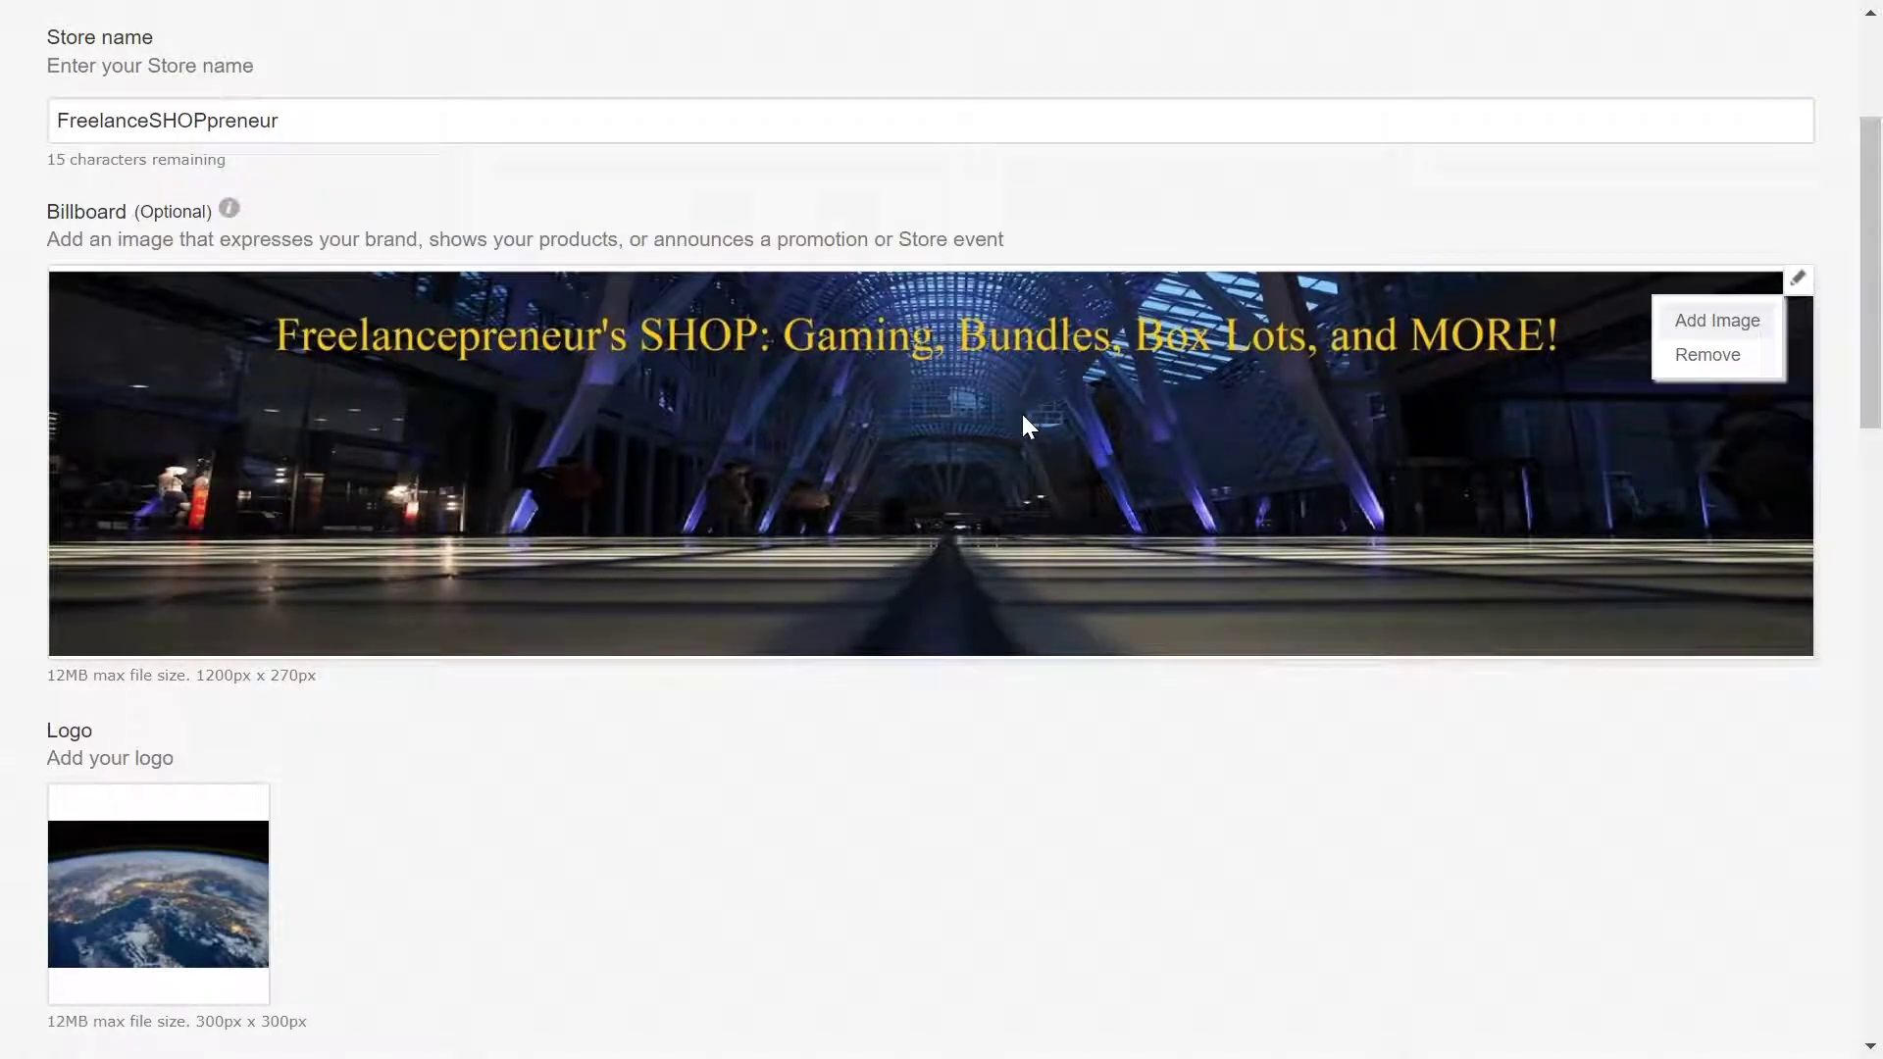
Review the store's billboard, logo, description, featured listings, listing order, layout and category type settings.
drag(1878, 299, 1860, 557)
scroll(1880, 314, up, 1)
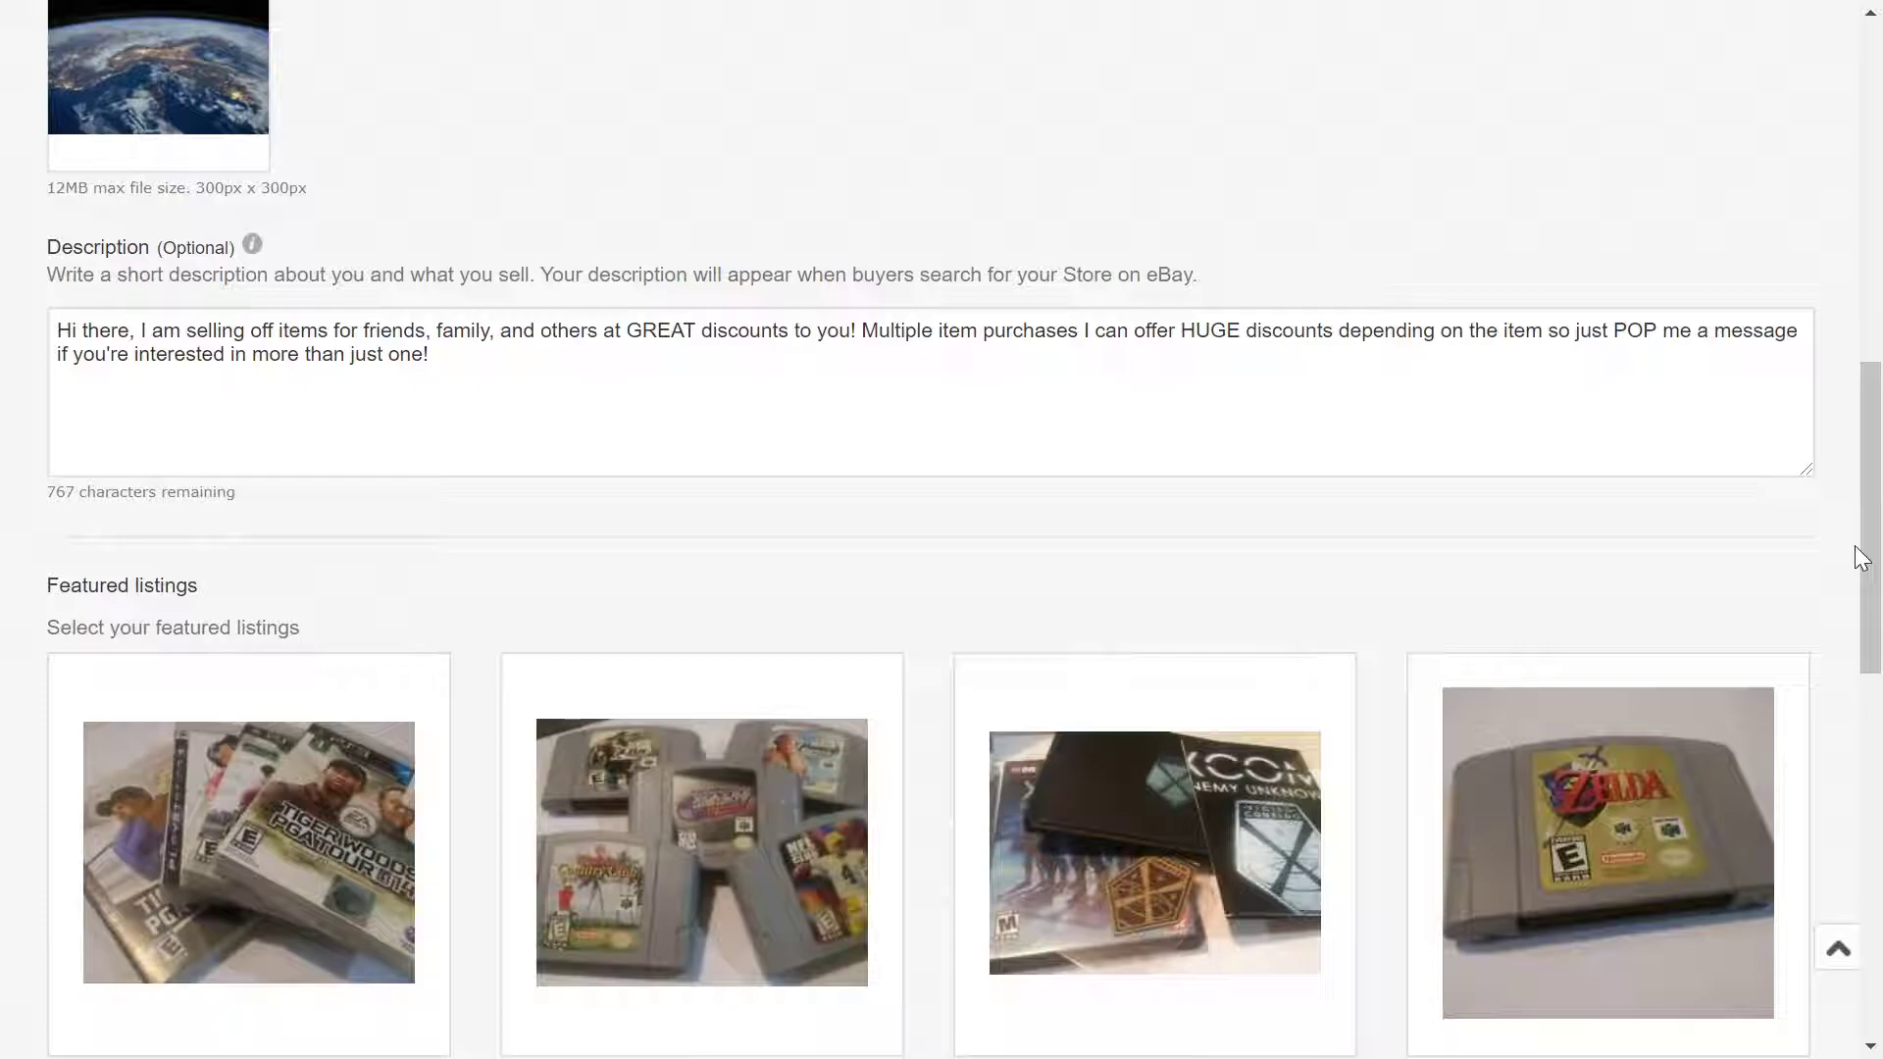
drag(1867, 547, 1875, 684)
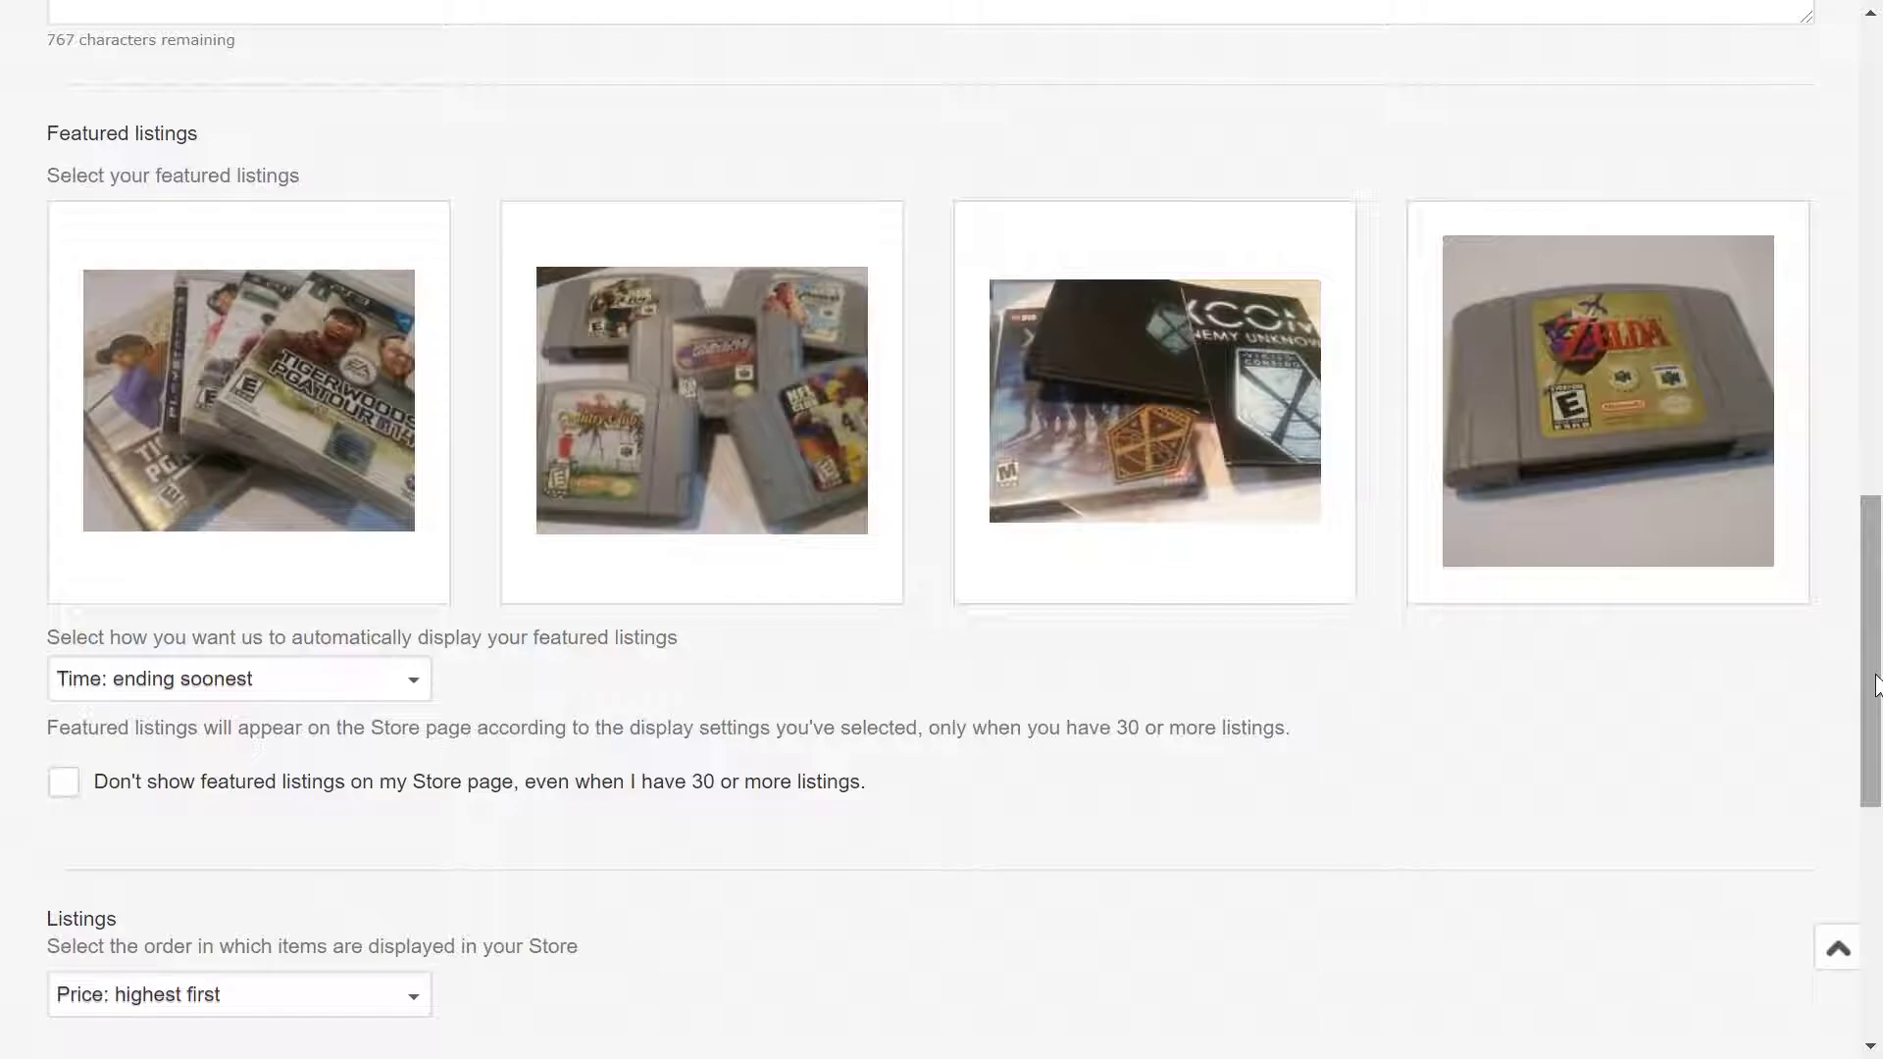
drag(1875, 685, 1868, 742)
scroll(1837, 833, down, 6)
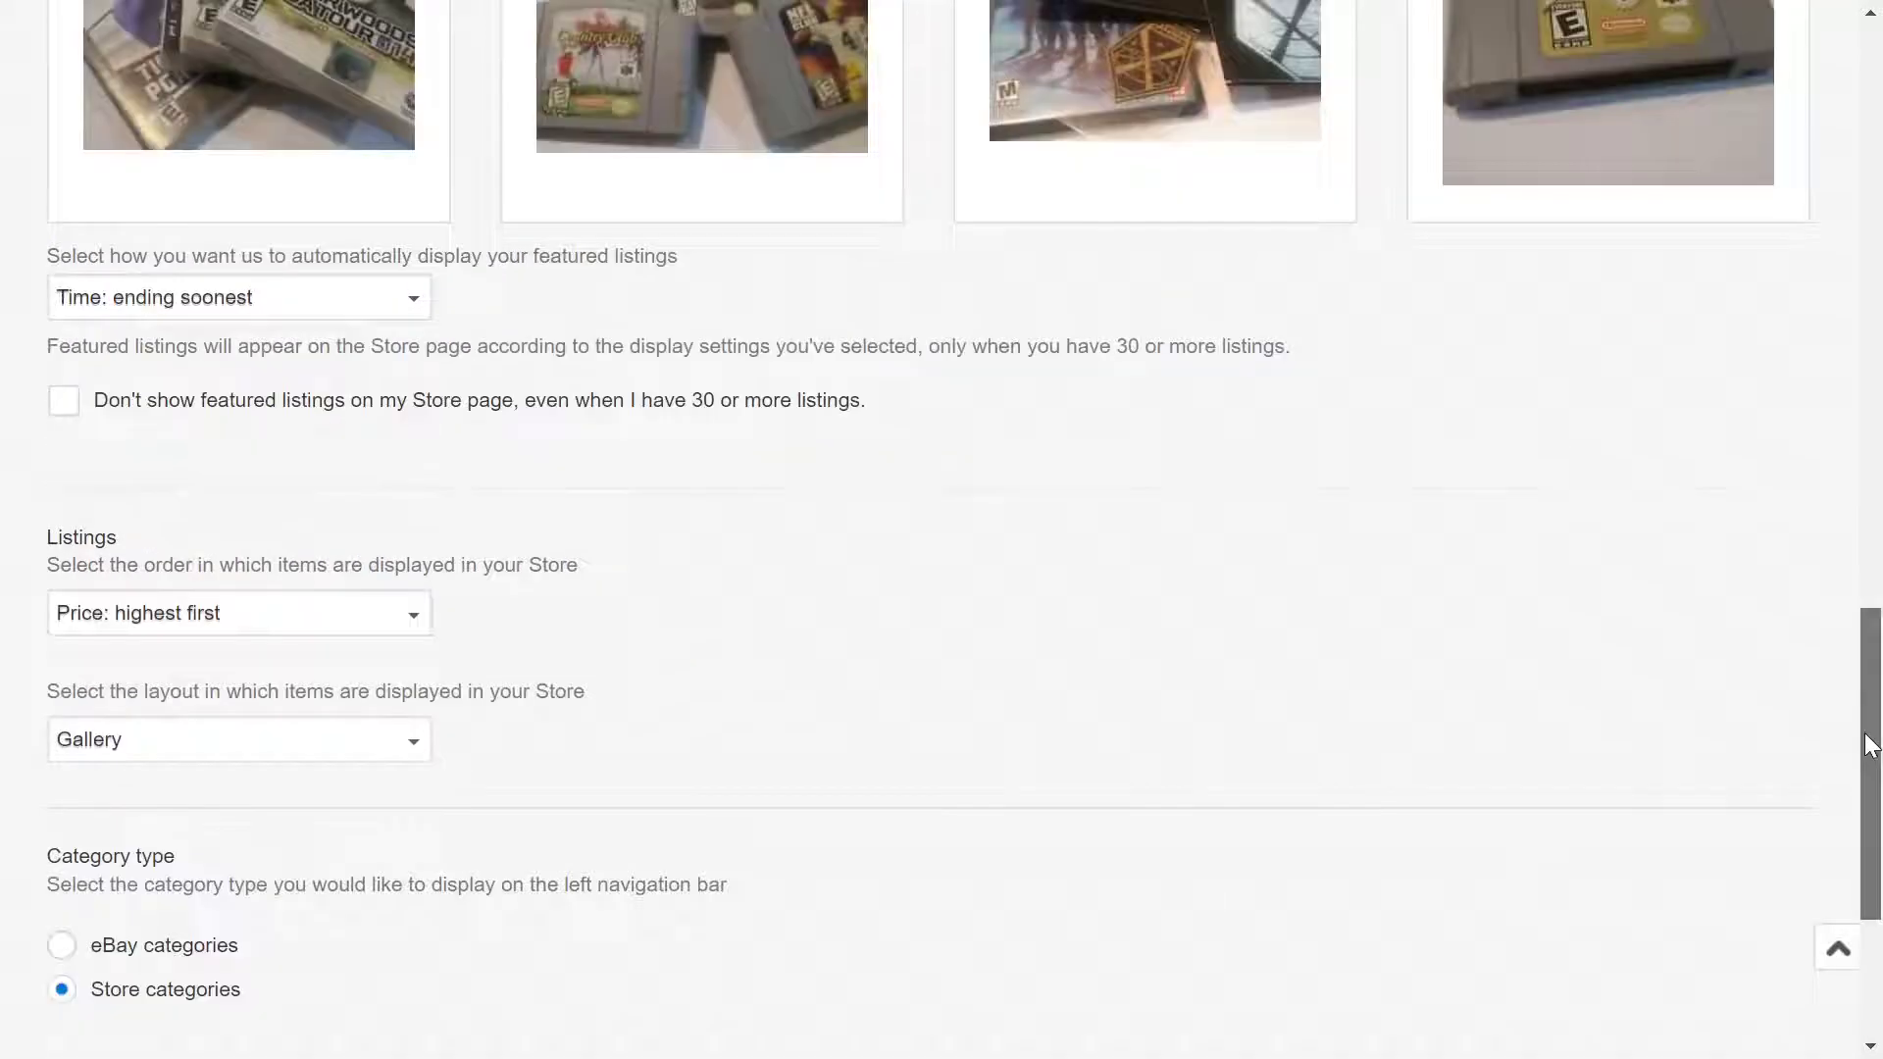
Review the featured listings settings in the store editor, and the featured items and all listings on the store page.
drag(1869, 745, 1873, 476)
scroll(1837, 616, down, 3)
scroll(1824, 638, down, 3)
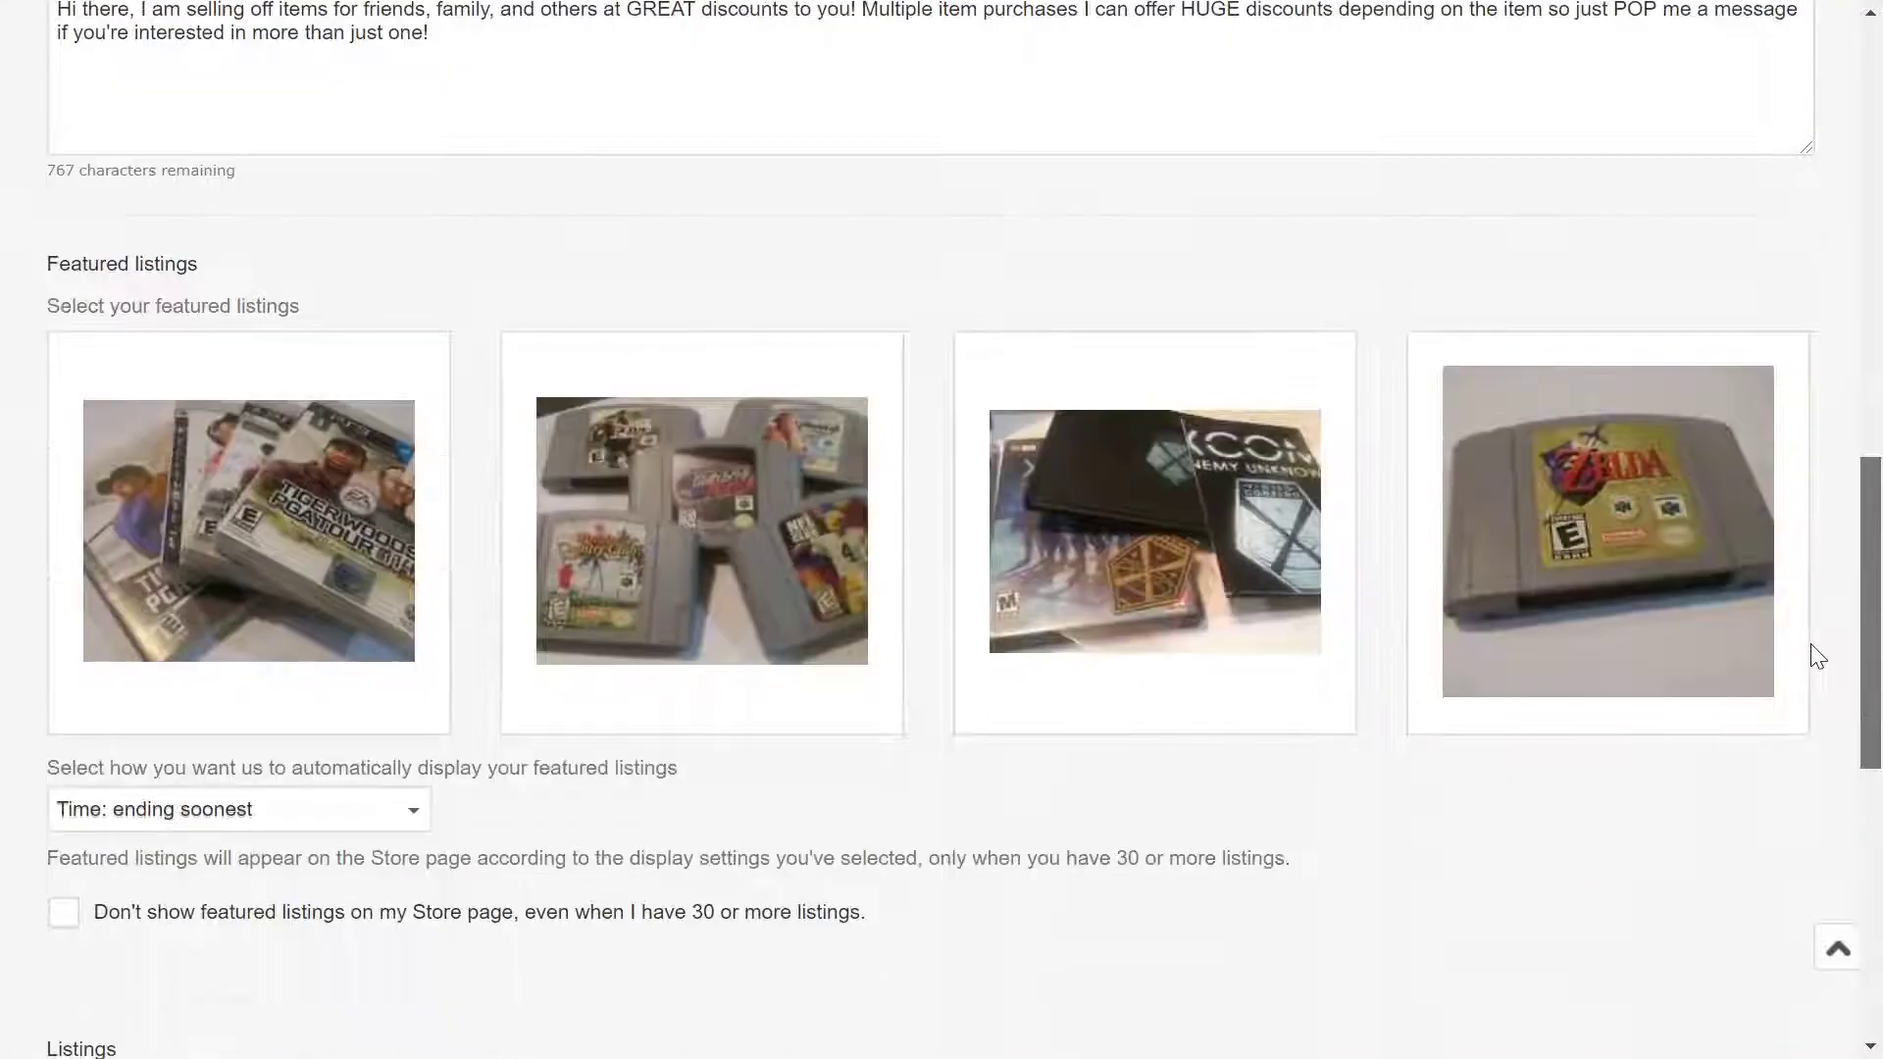
scroll(1778, 745, down, 5)
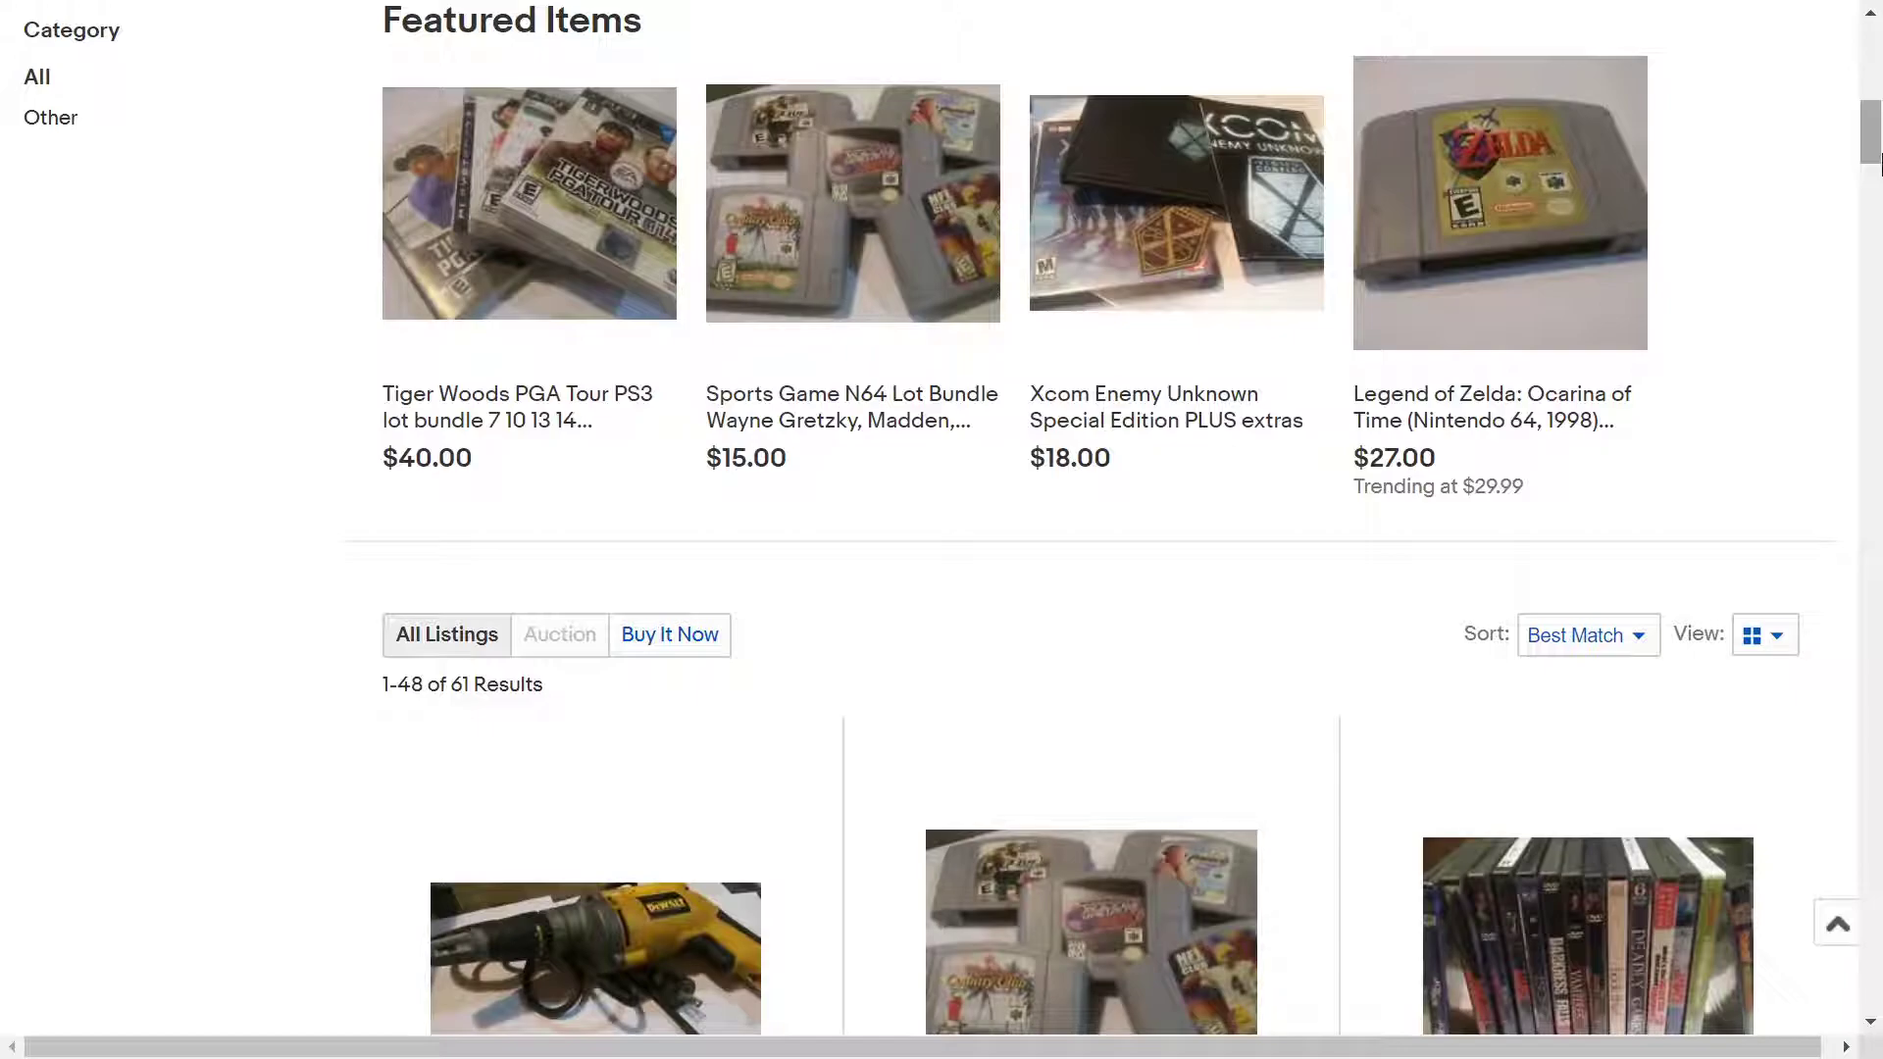
drag(1876, 162, 1876, 192)
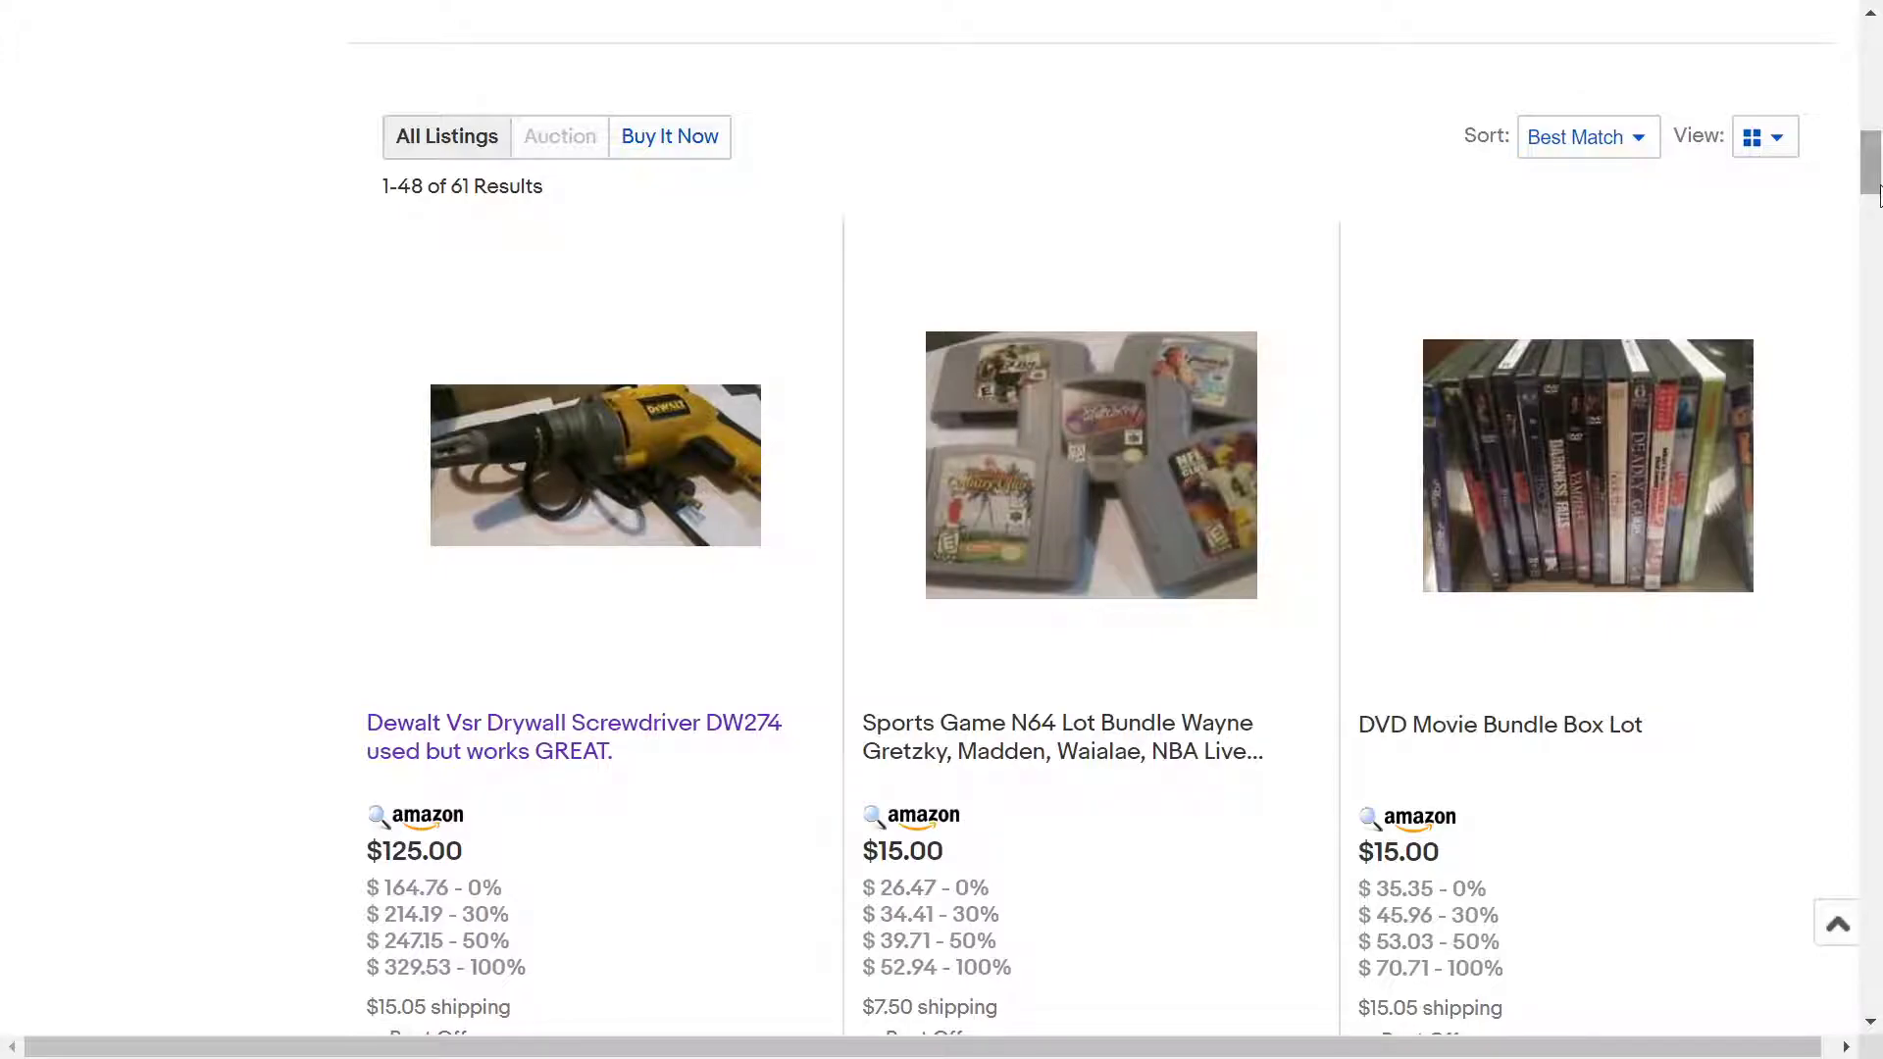
Switch to the Subscriptions and Fees page and examine the plan prices, listing allowances and eBay-branded shipping supplies coupon.
key(ctrl+Tab)
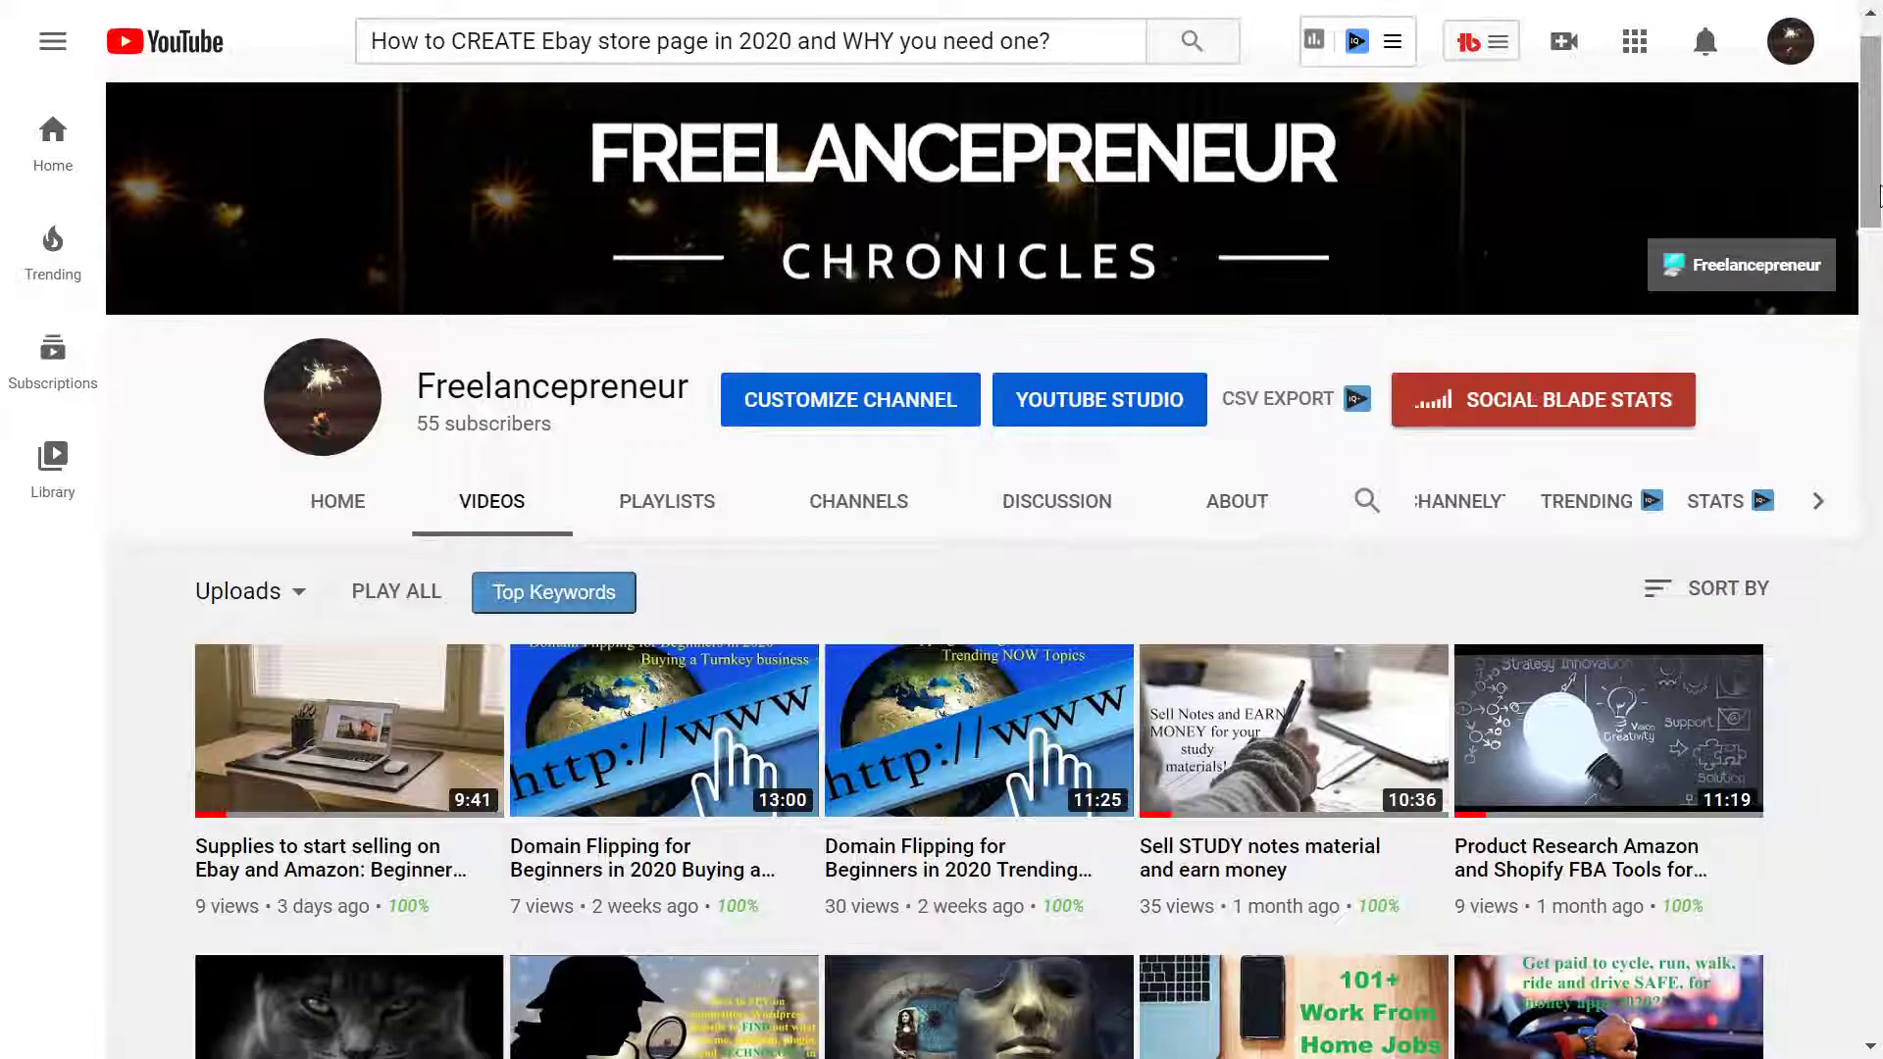
key(ctrl+Tab)
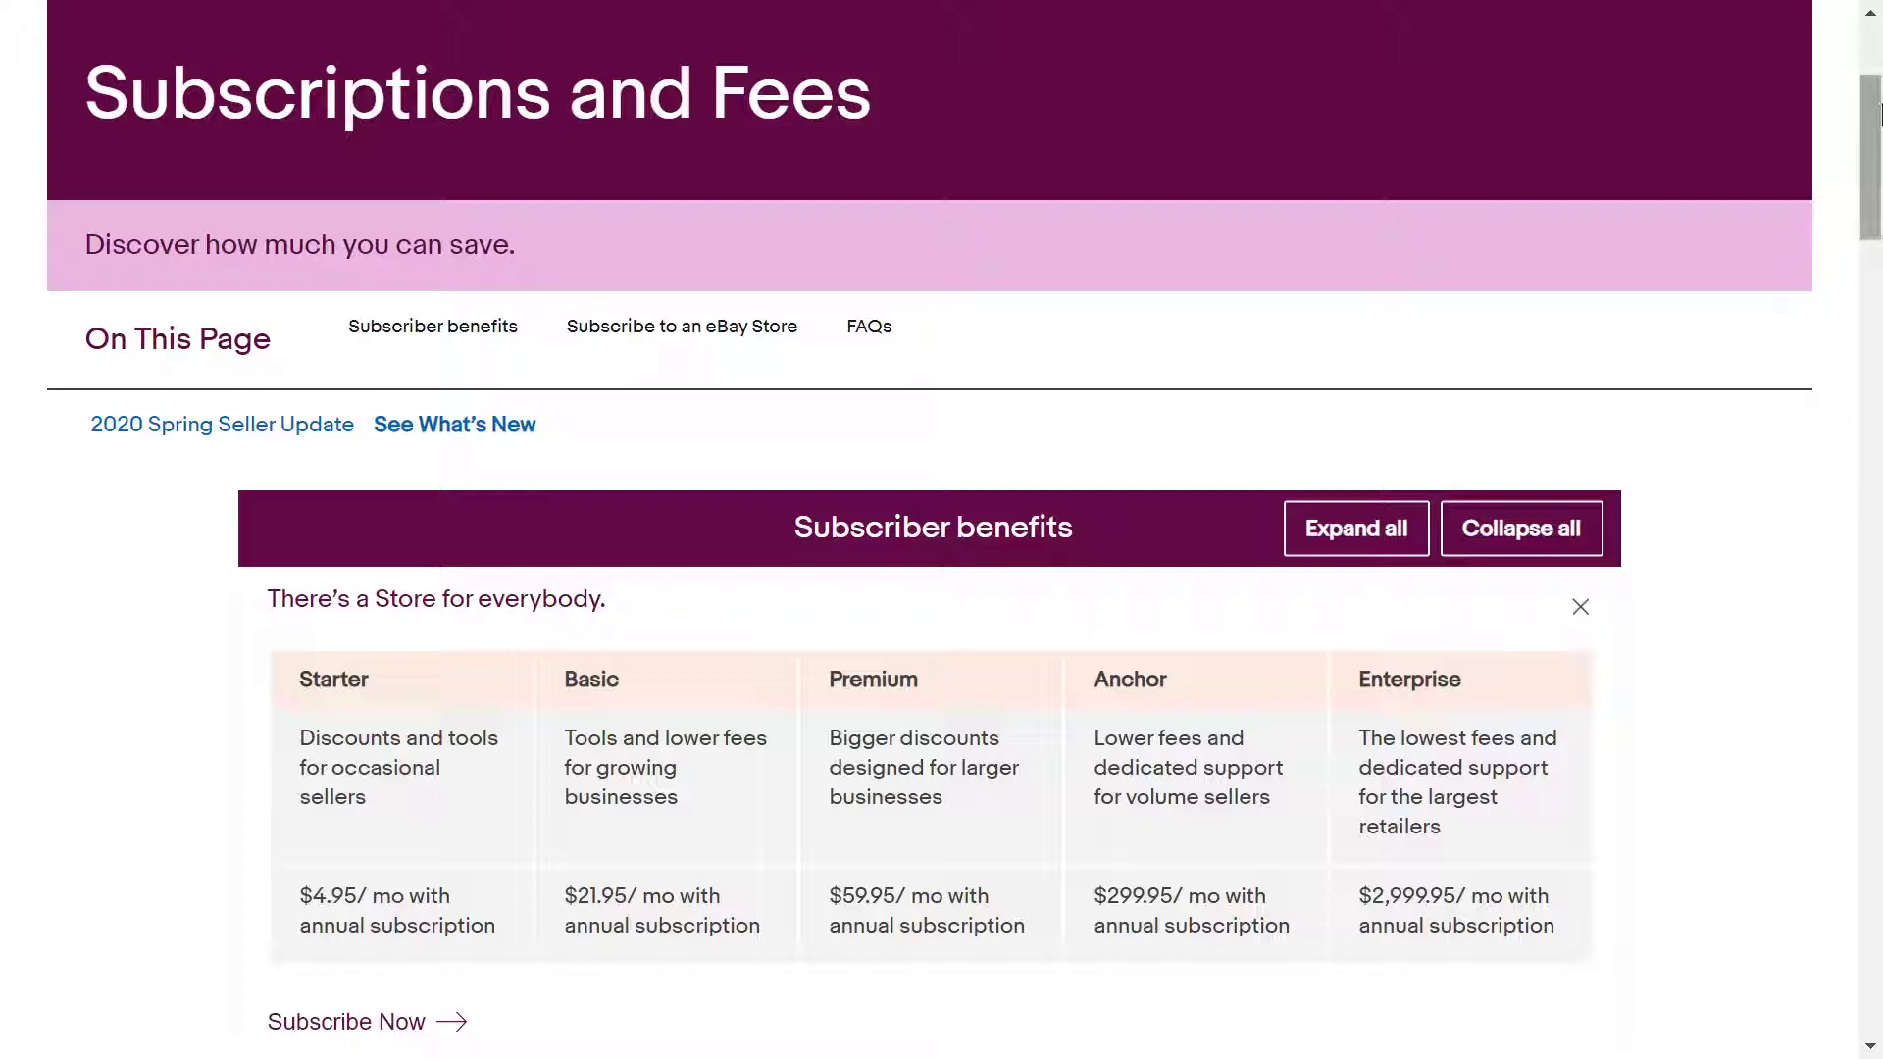
drag(1879, 113, 1879, 167)
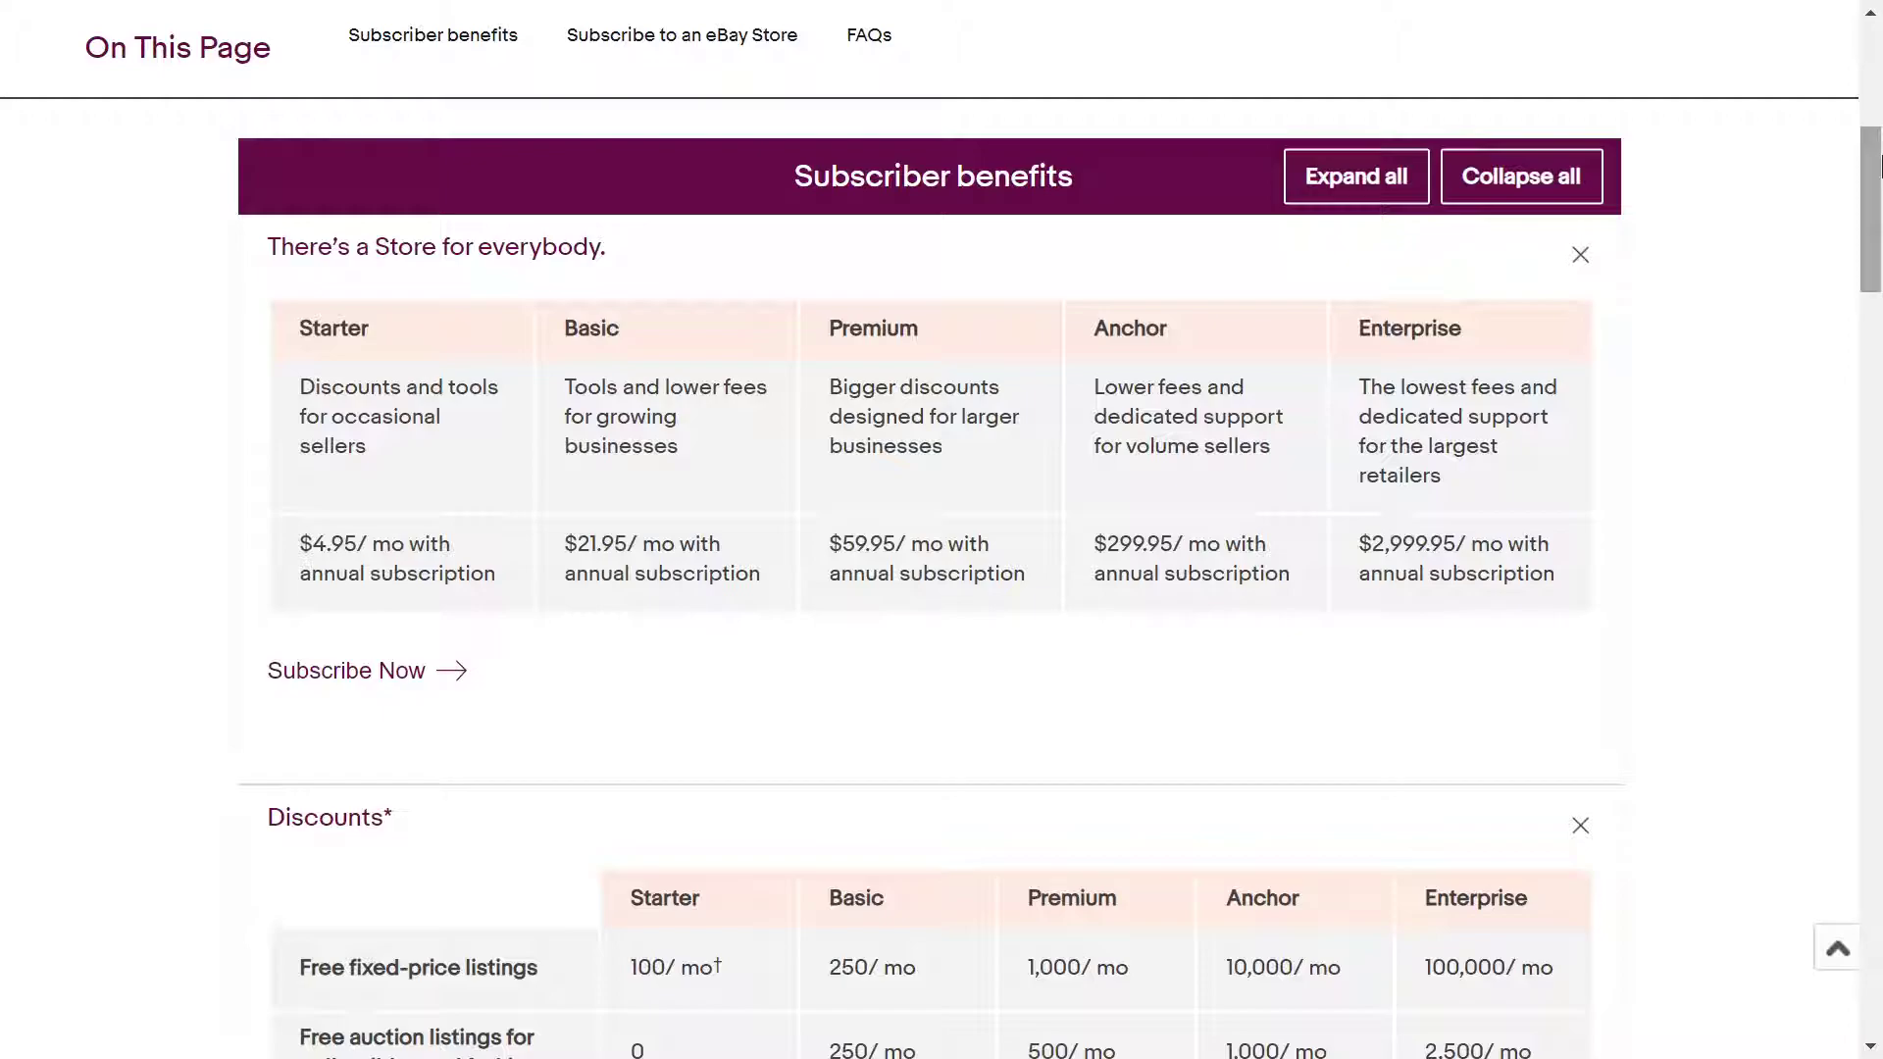
drag(1878, 167, 1877, 324)
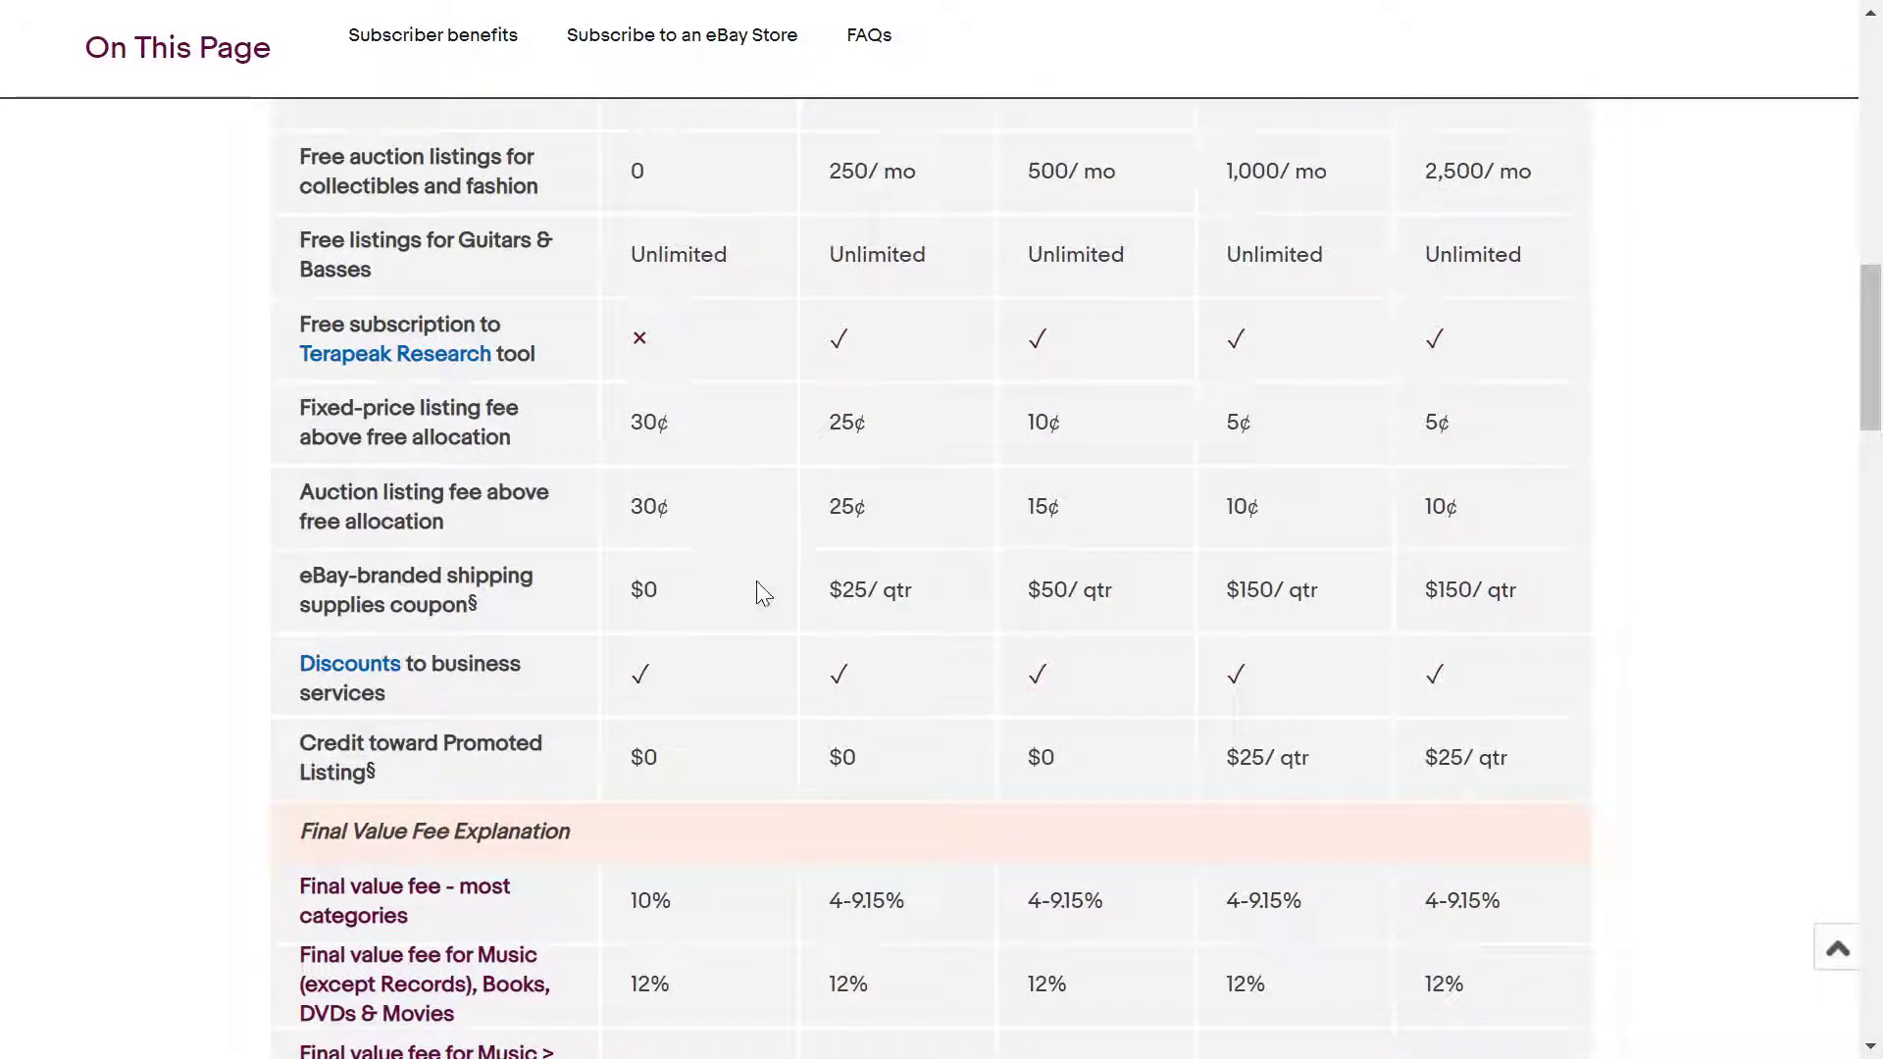
drag(795, 584, 915, 606)
click(926, 604)
drag(1880, 347, 1880, 409)
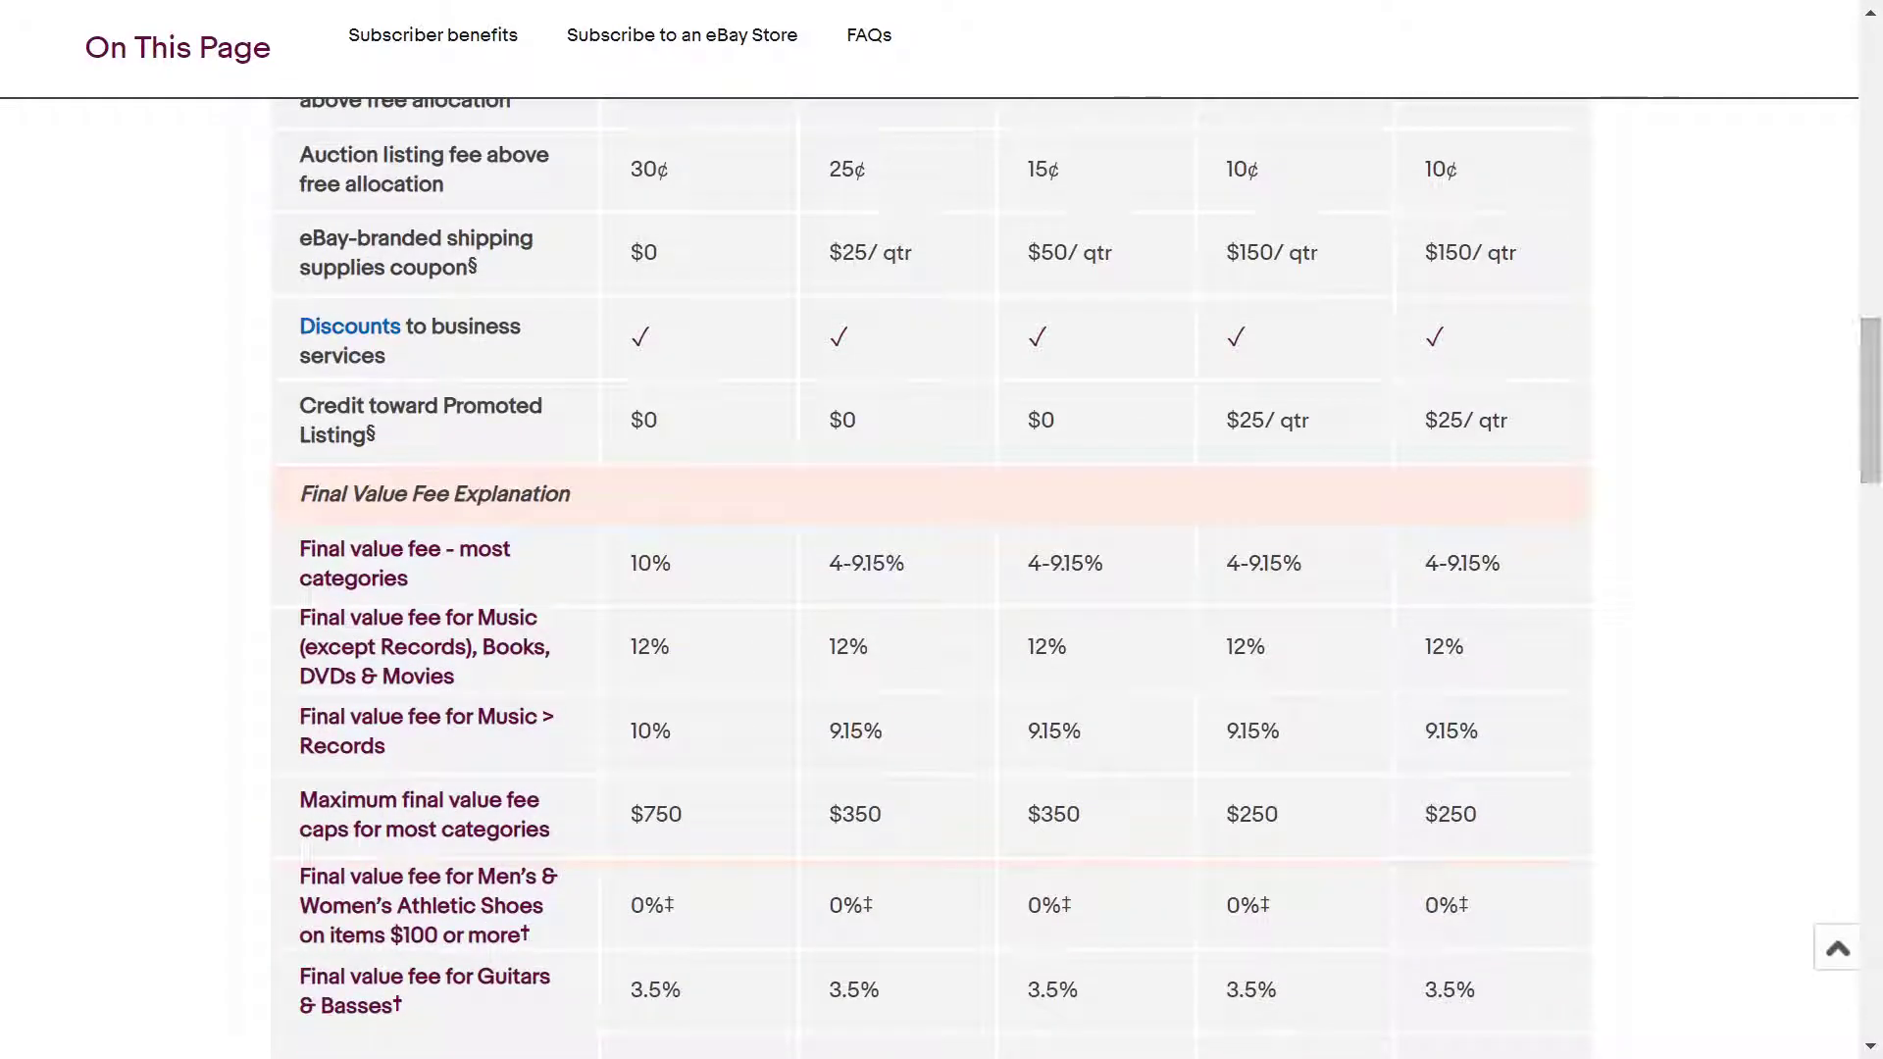
Compare the Basic plan's final value fee for most categories and the Starter and Basic maximum final value fee caps.
drag(829, 565, 909, 566)
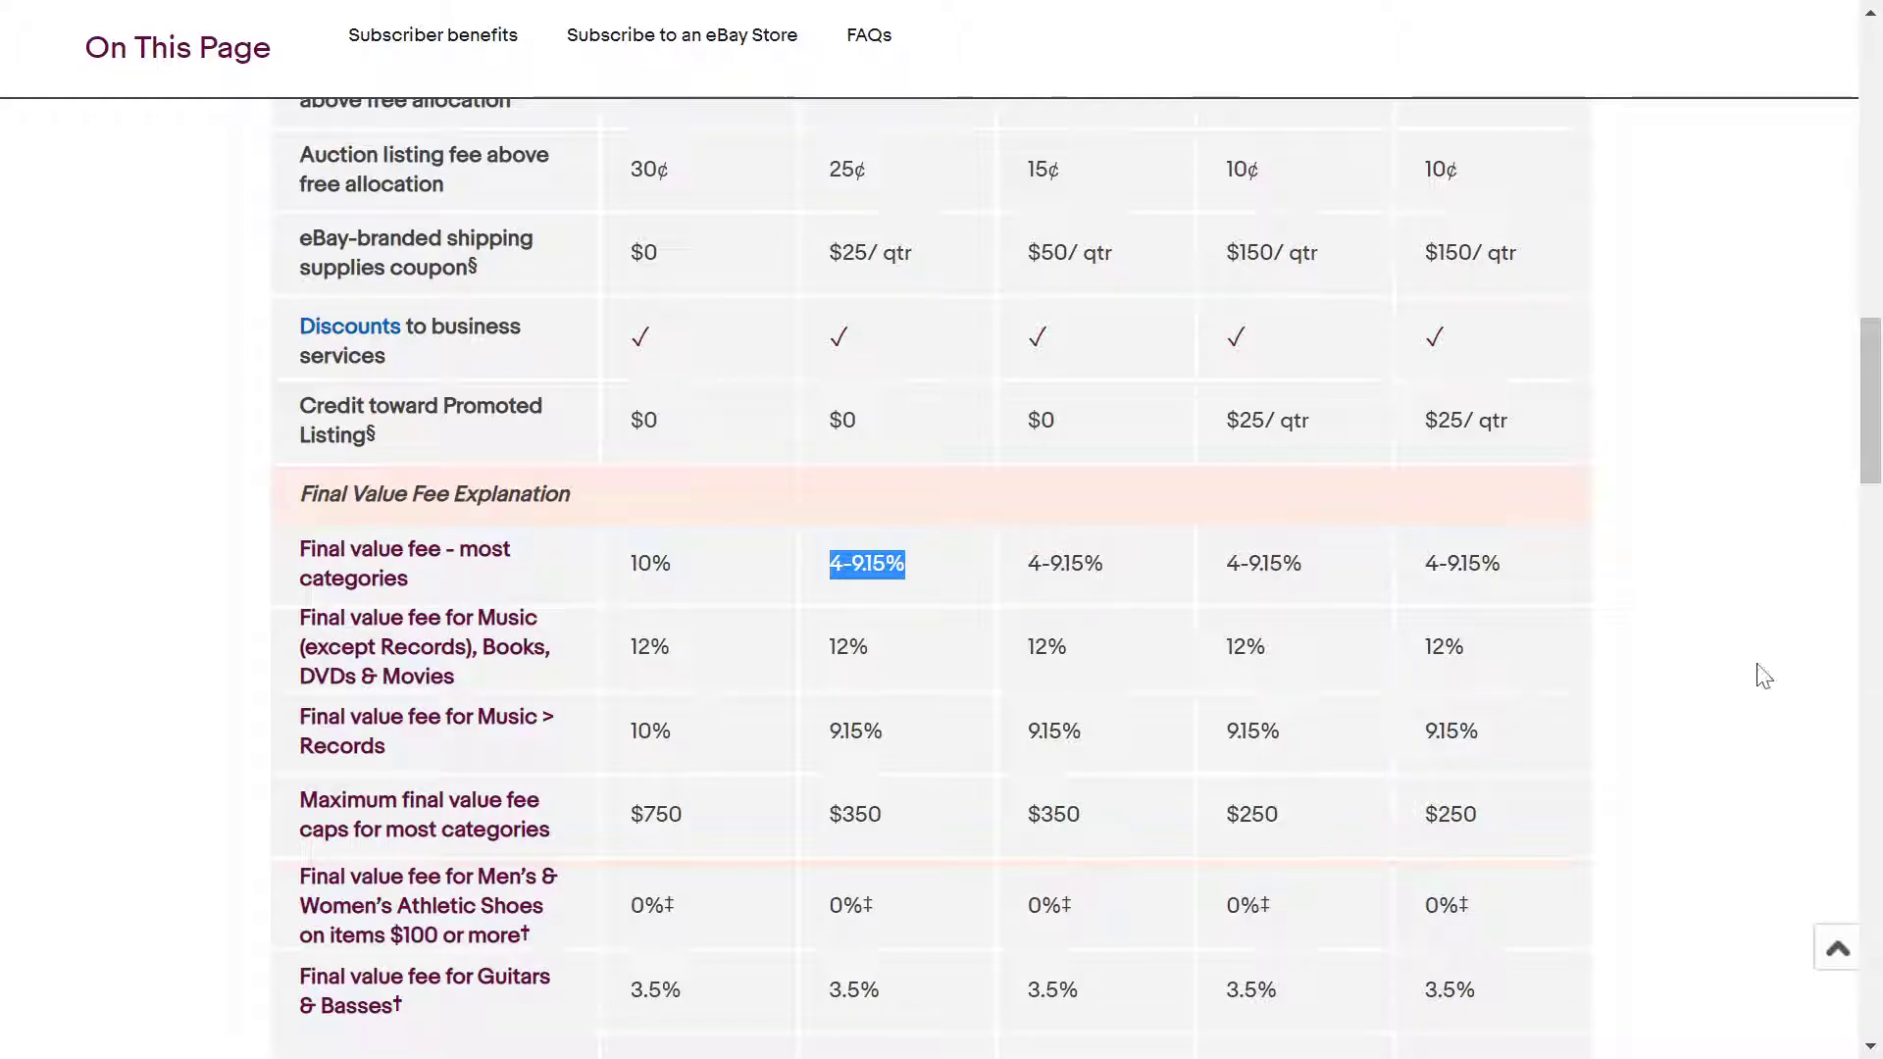
double_click(880, 799)
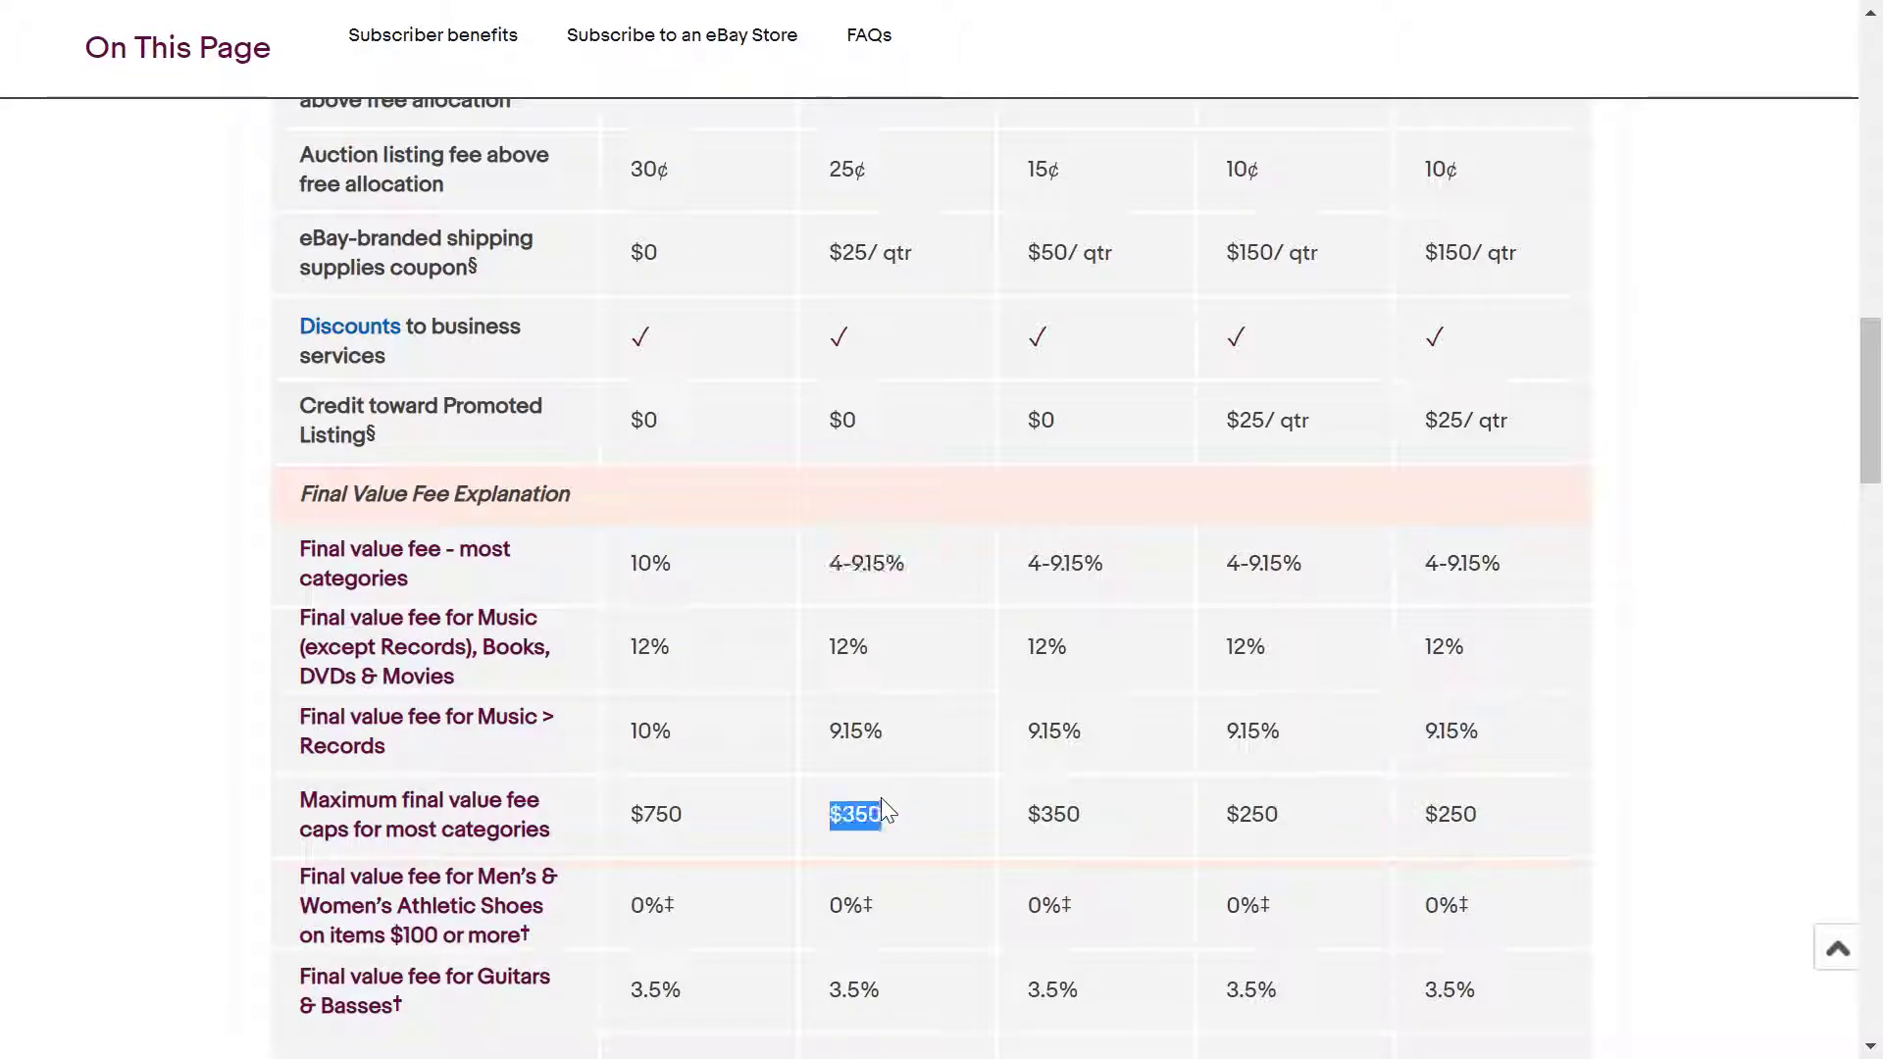
click(881, 800)
double_click(657, 815)
click(912, 828)
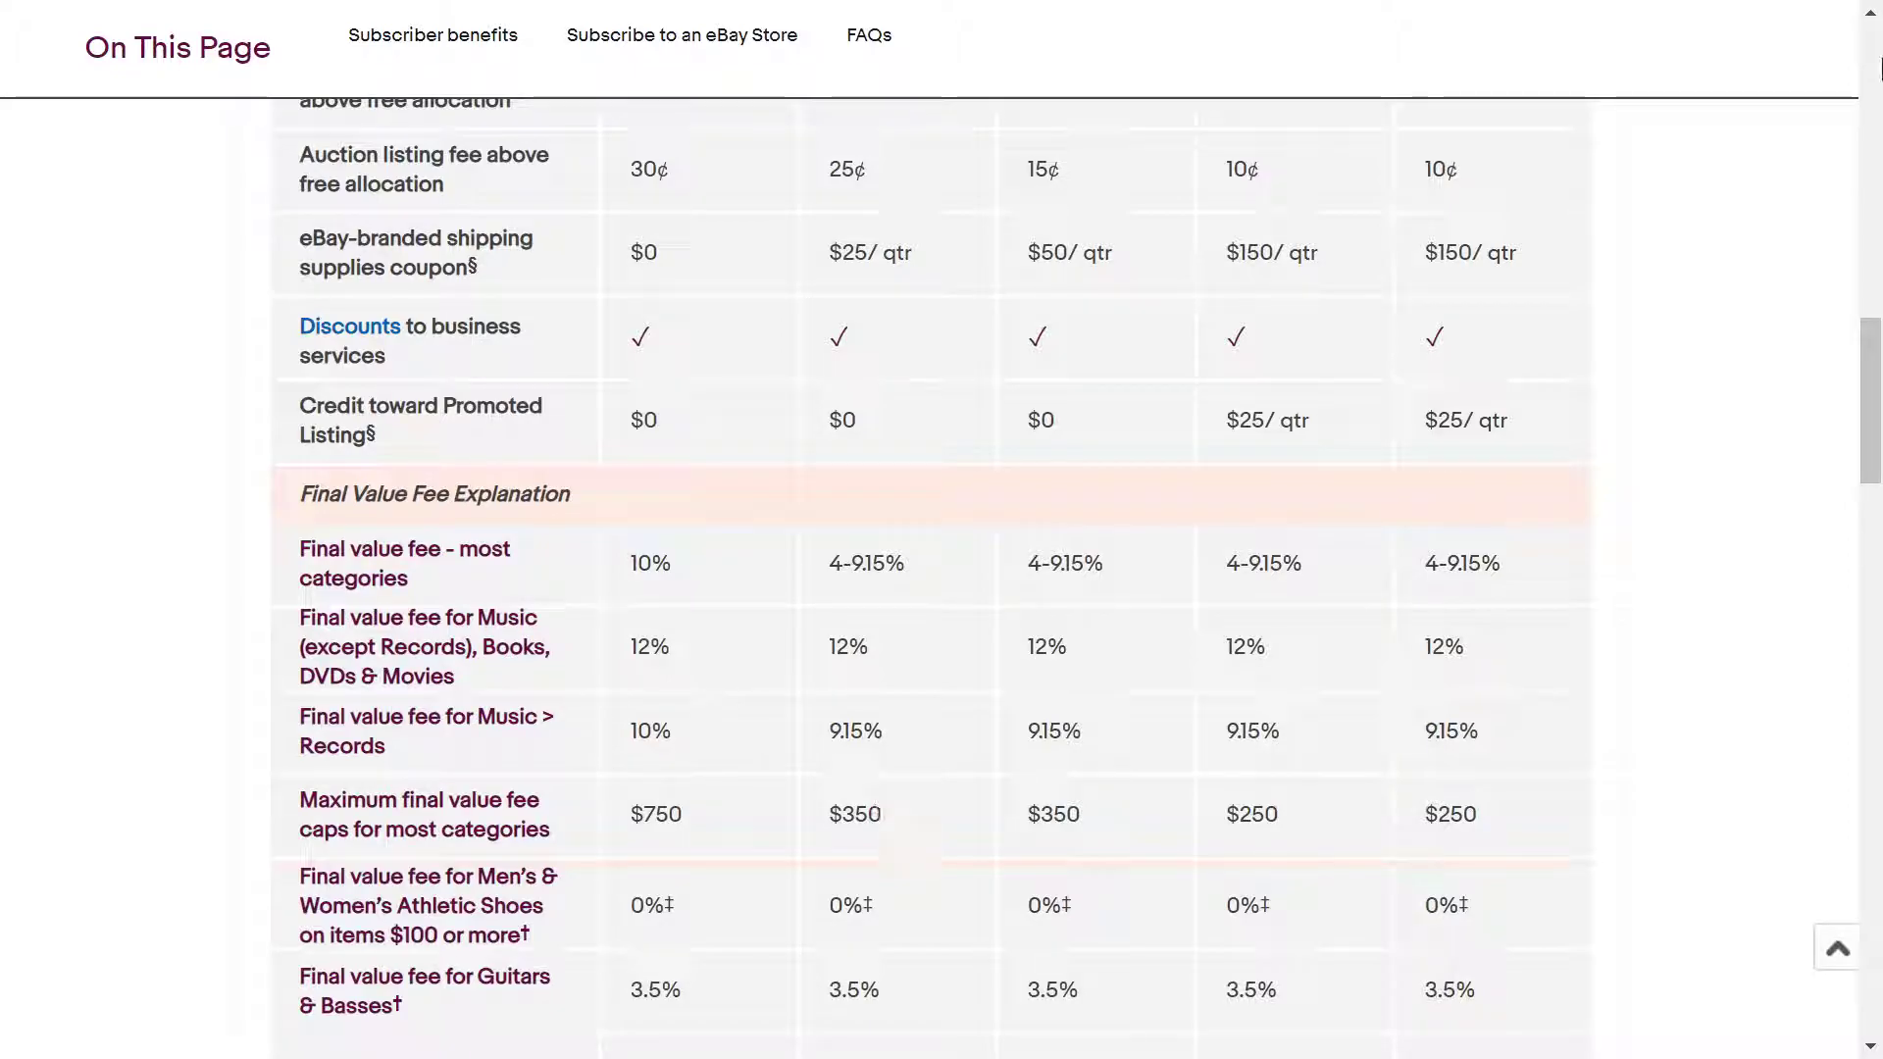
Check the Starter column of the Discounts table down to its final value fees, and return to the account's selling promotions.
drag(1873, 338, 1875, 208)
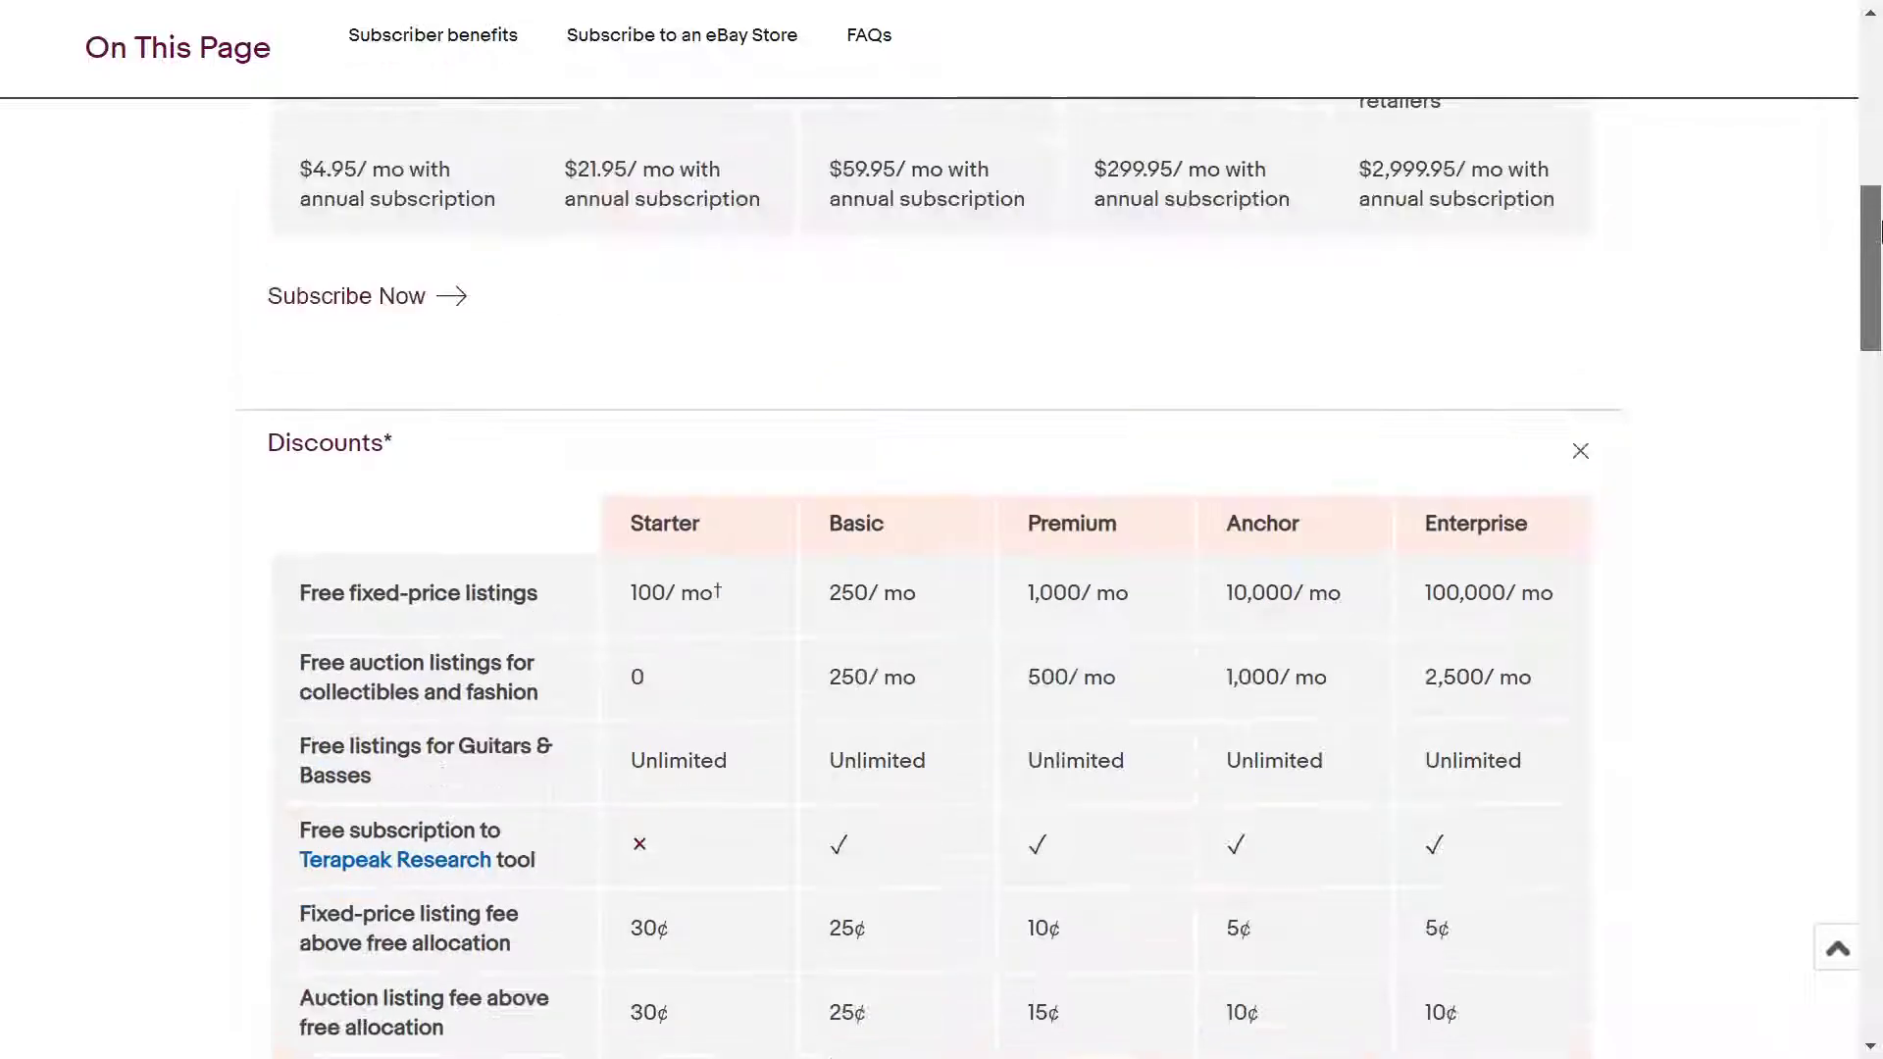
double_click(641, 484)
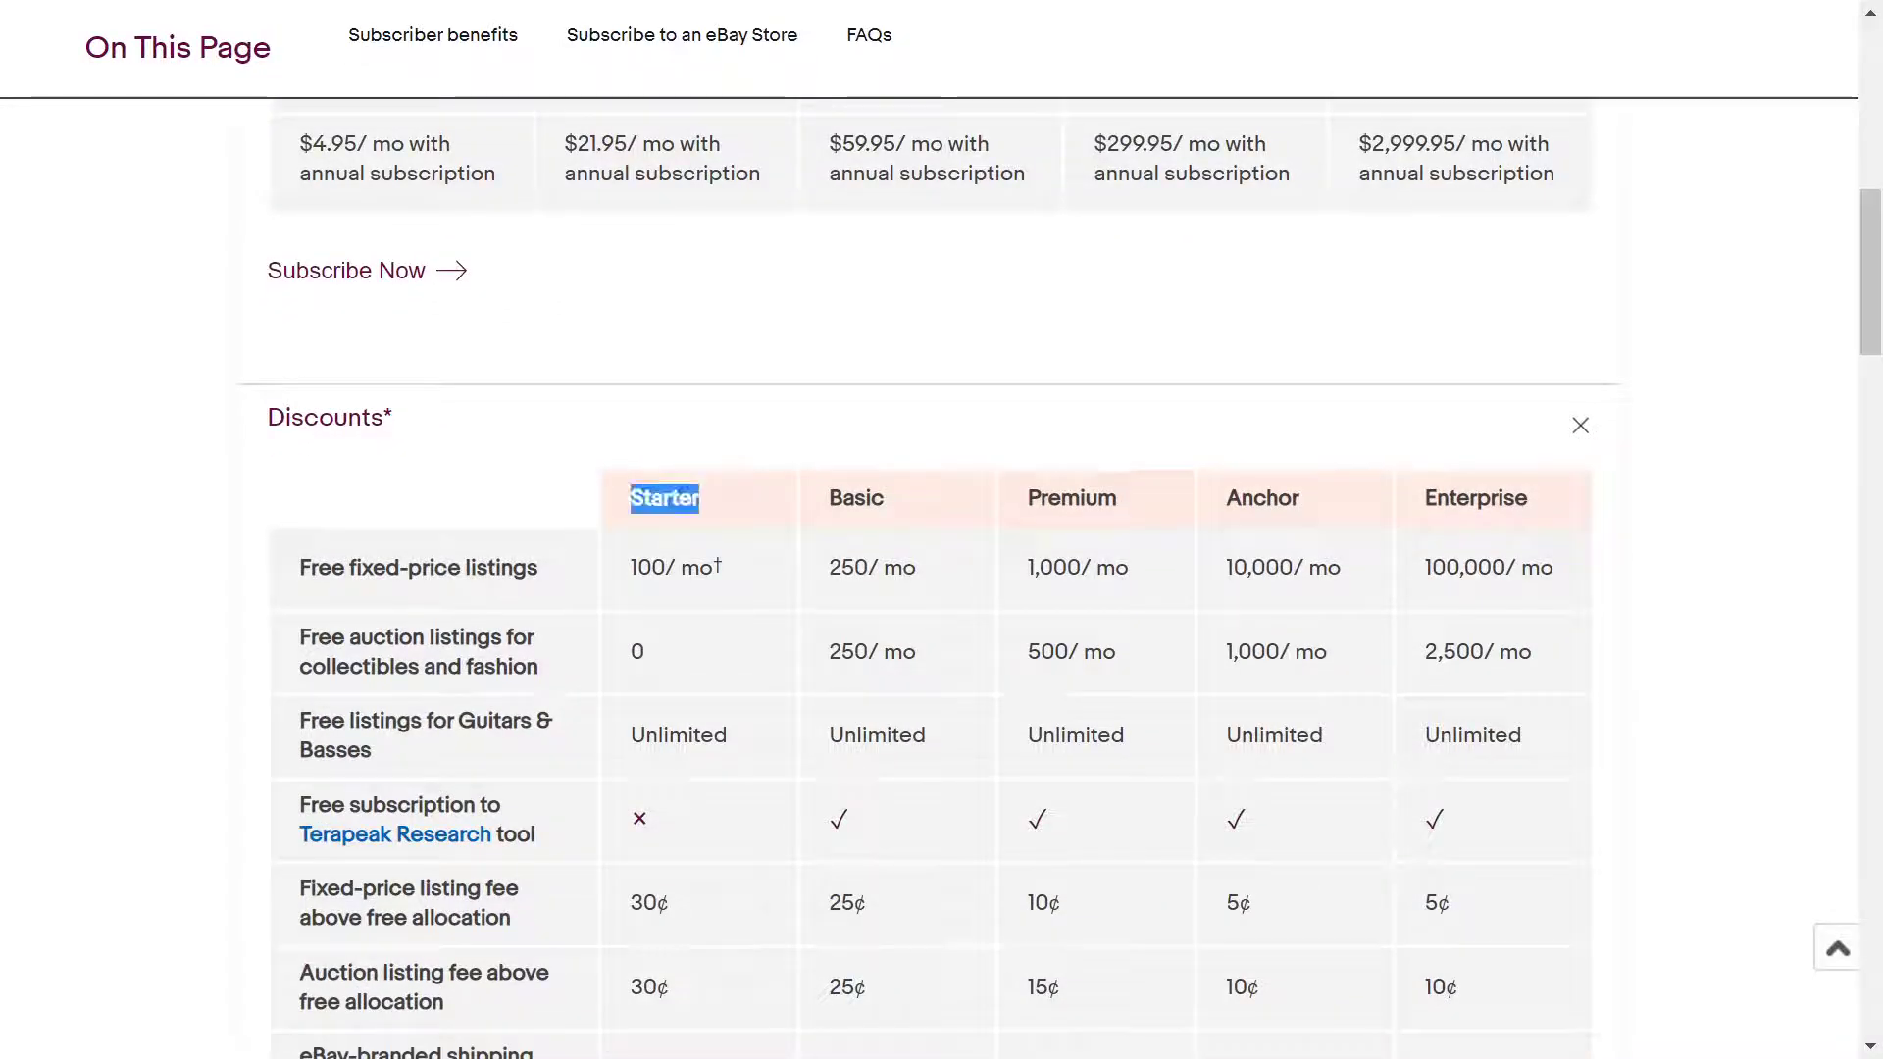
drag(1875, 304, 1872, 487)
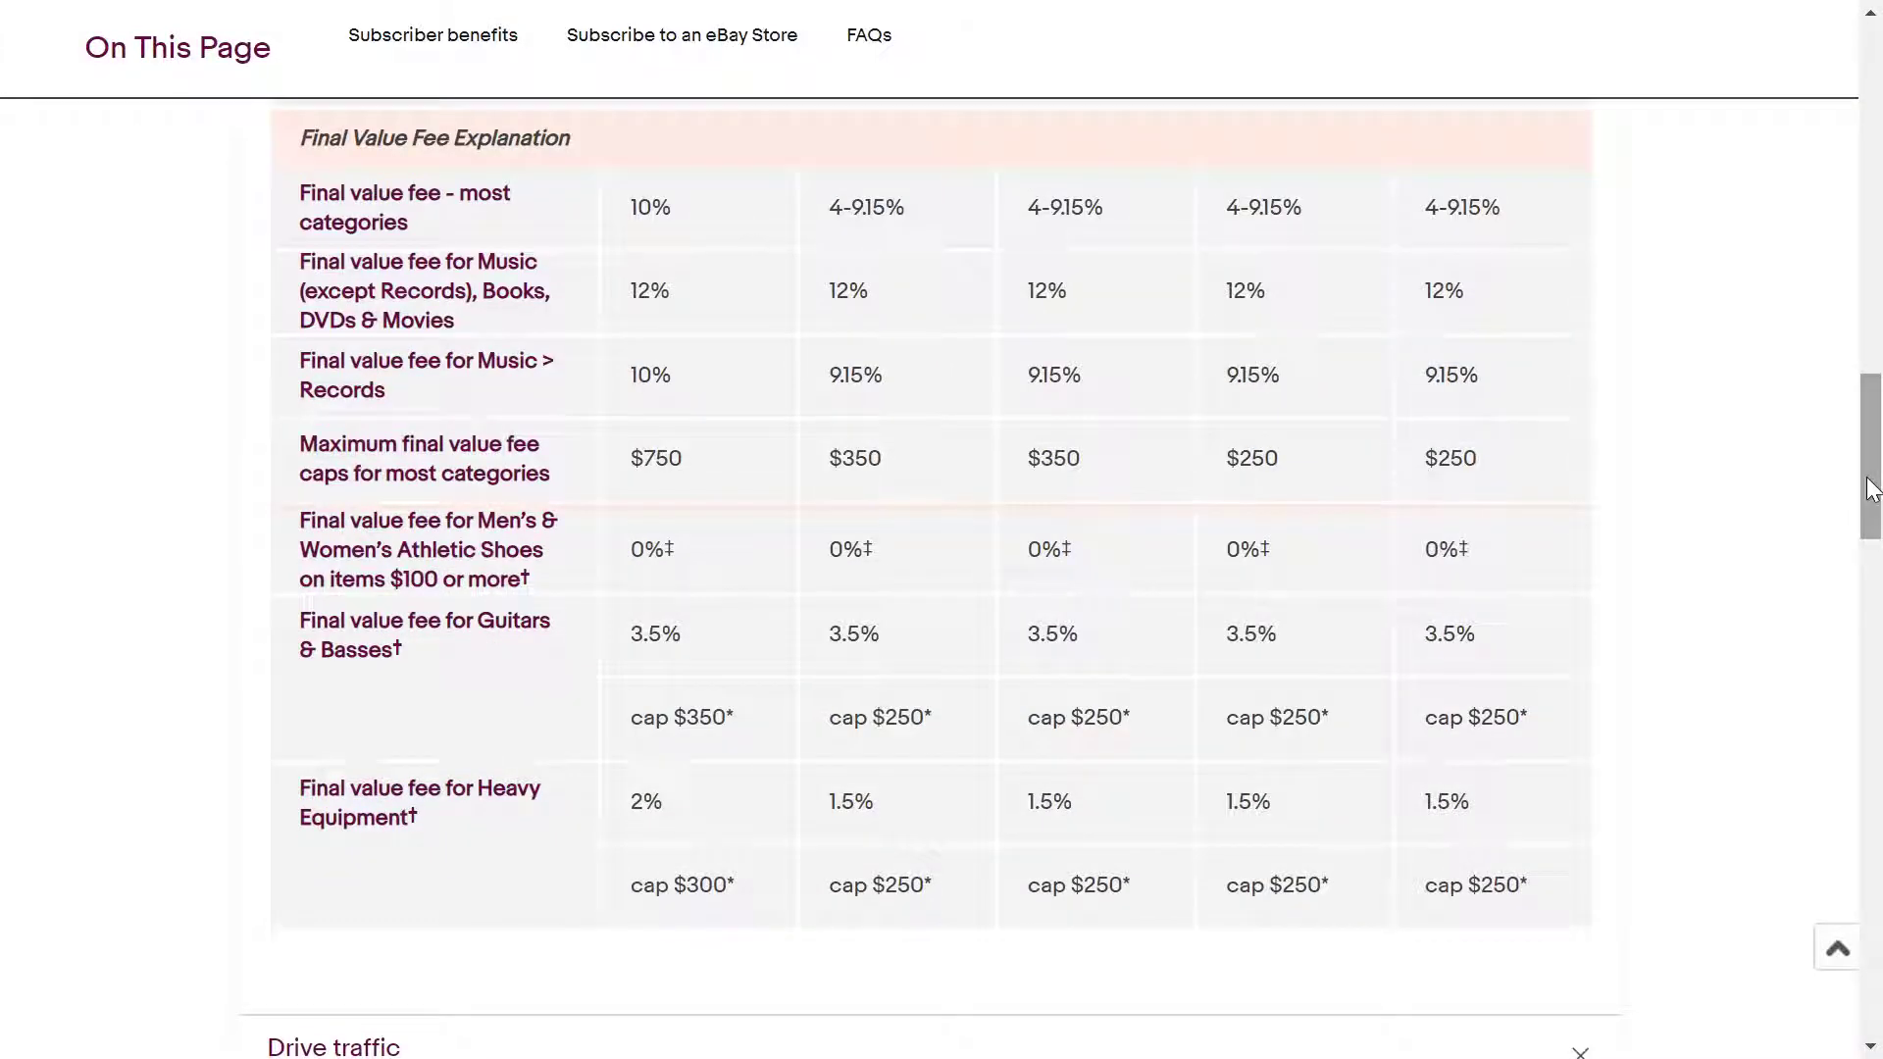
key(ctrl+Tab)
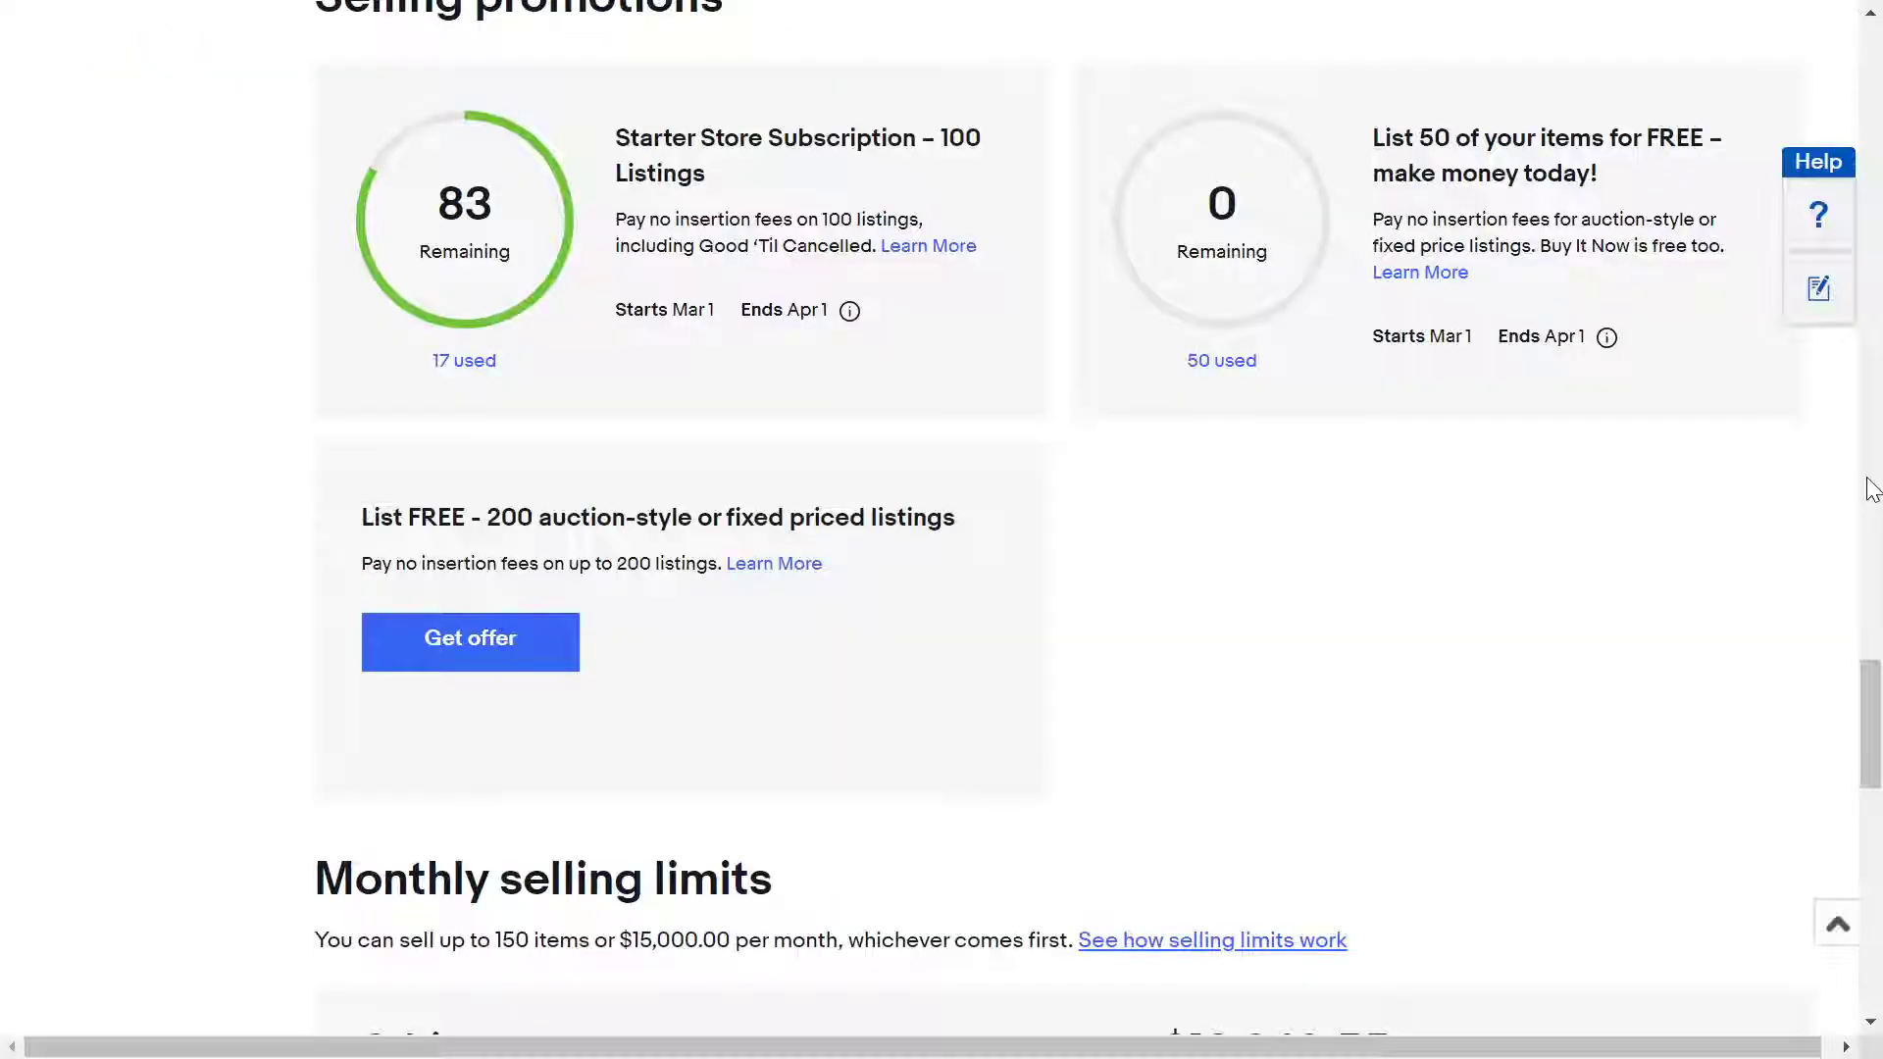